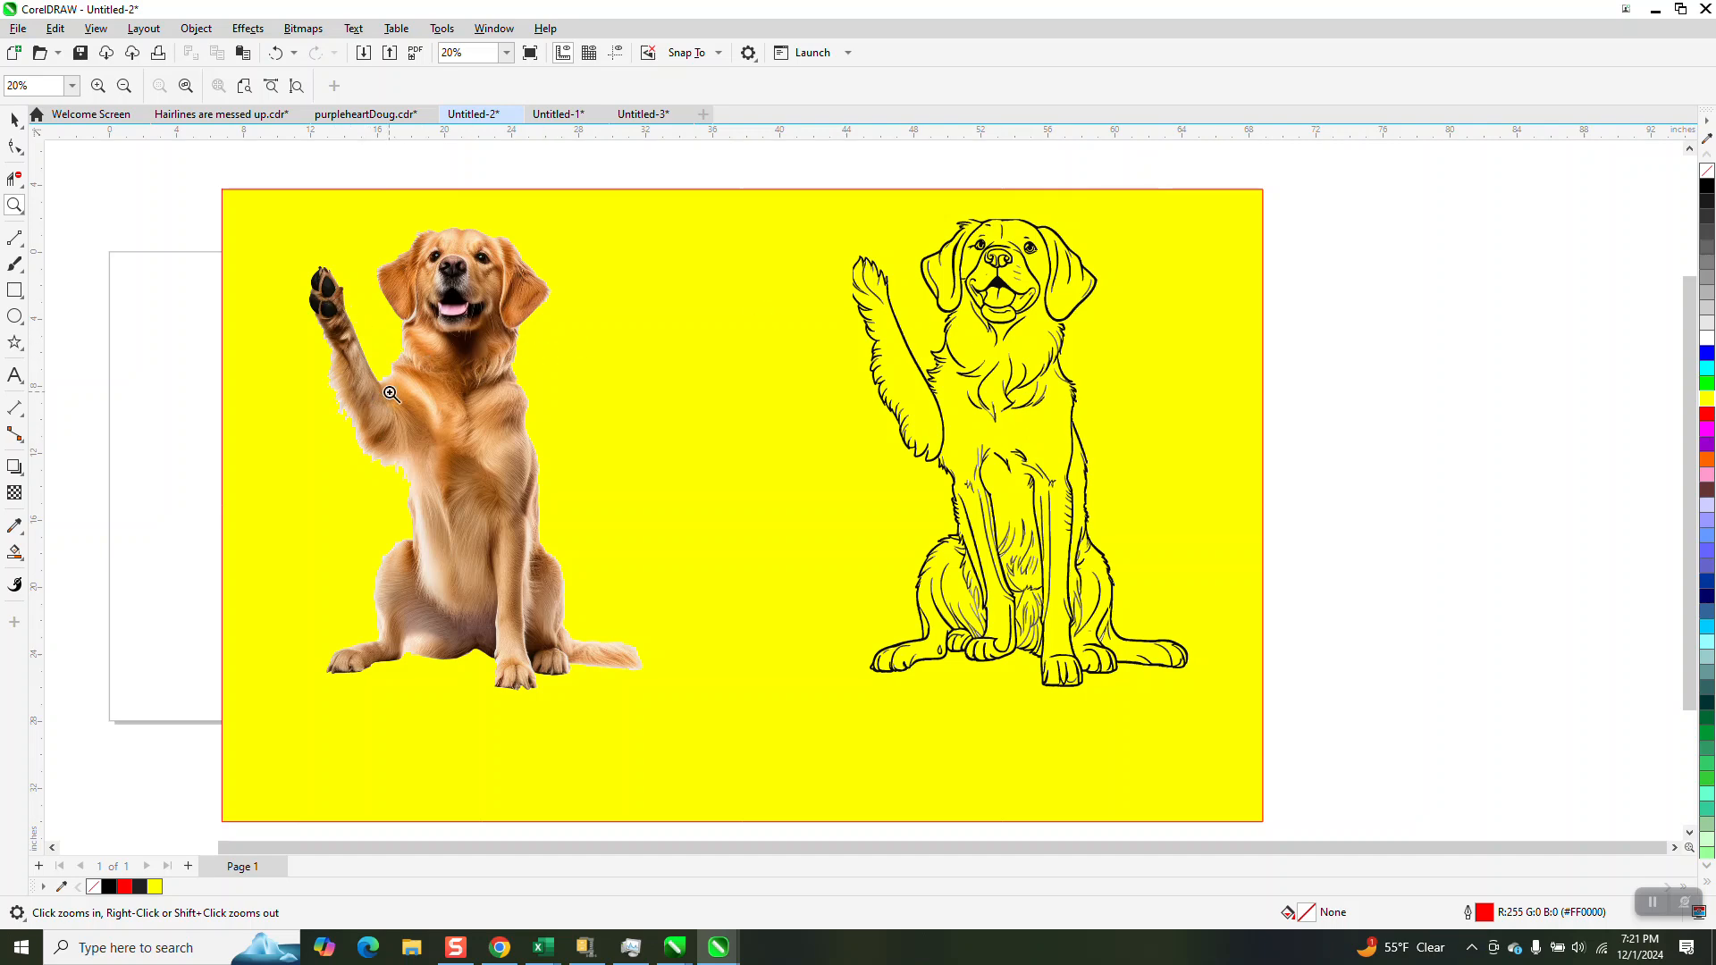
In the Untitled-1 document, scale the dog line drawing down to about 10.17 by 8.13 inches
{"action": "left_click", "coordinate": [565, 121]}
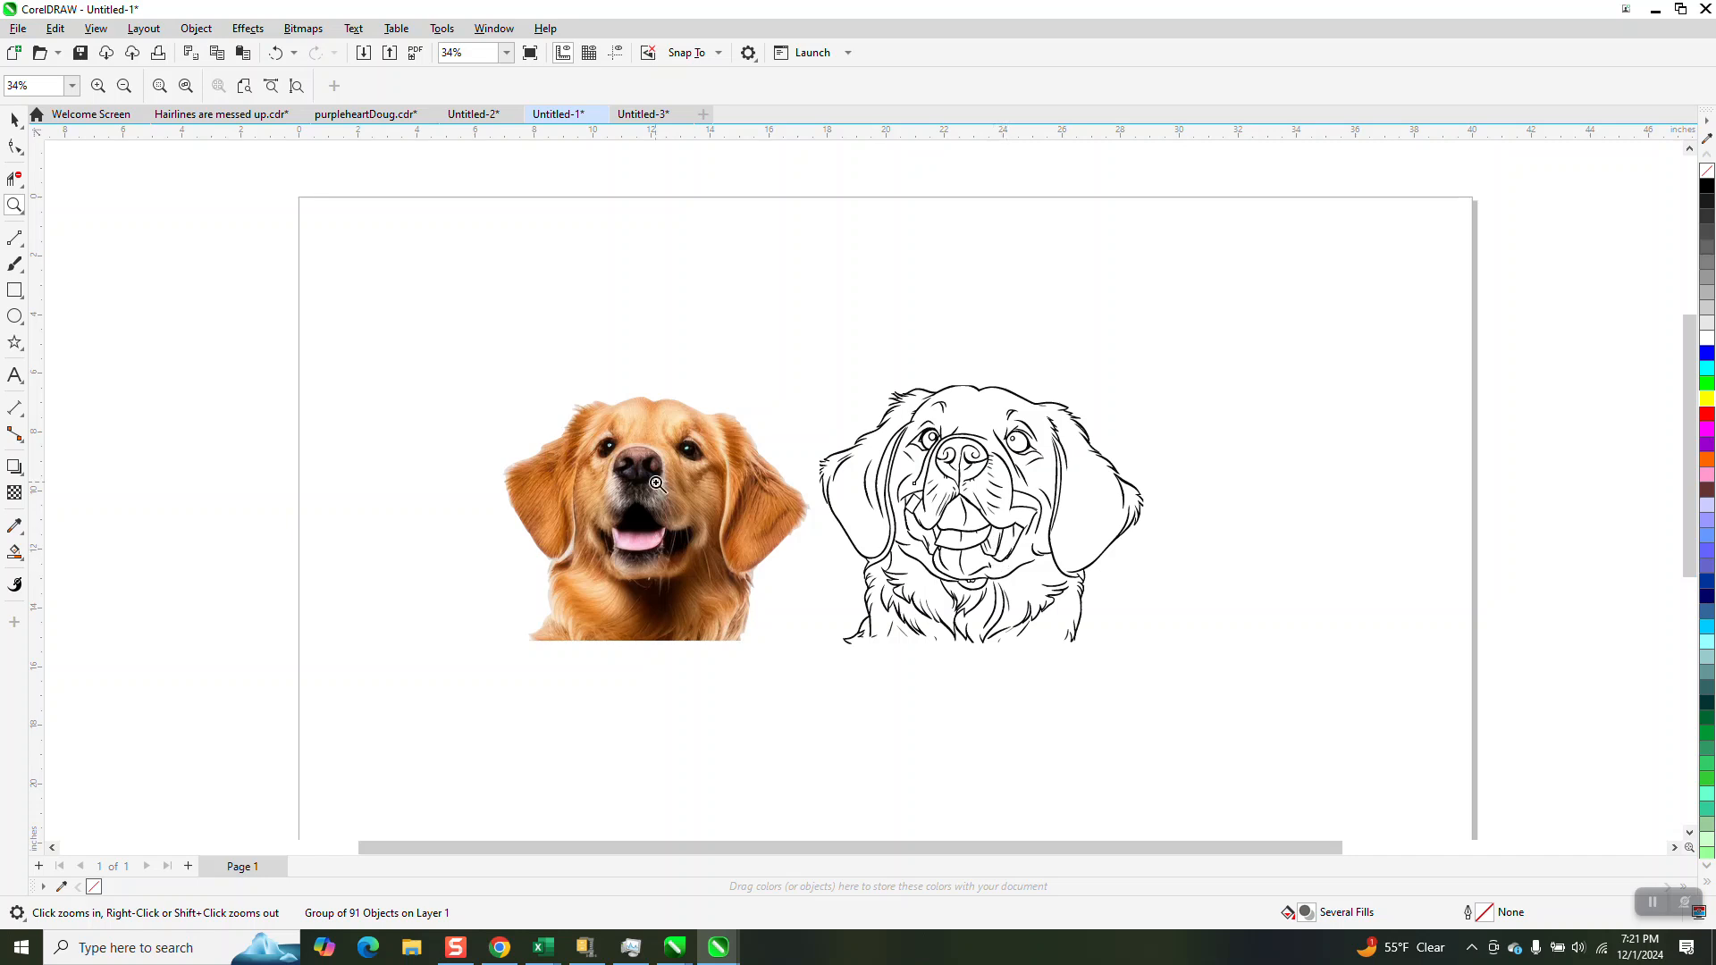
{"action": "left_click", "coordinate": [15, 119]}
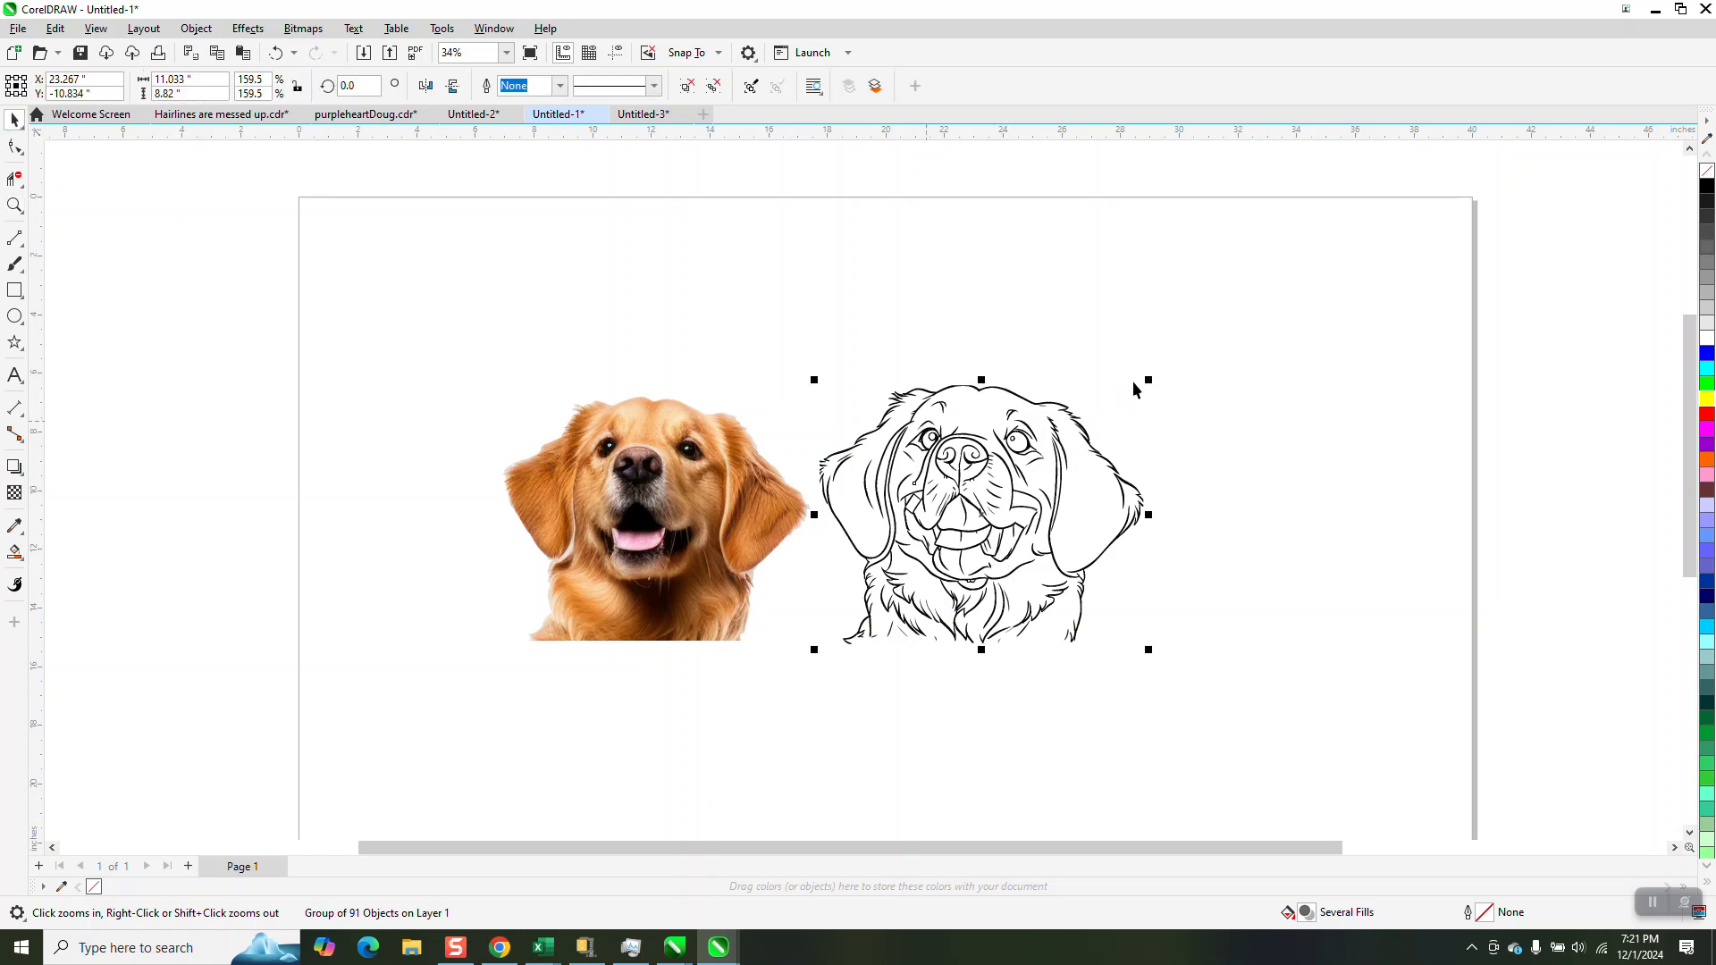
{"action": "left_click_drag", "start_coordinate": [1147, 379], "coordinate": [1123, 400]}
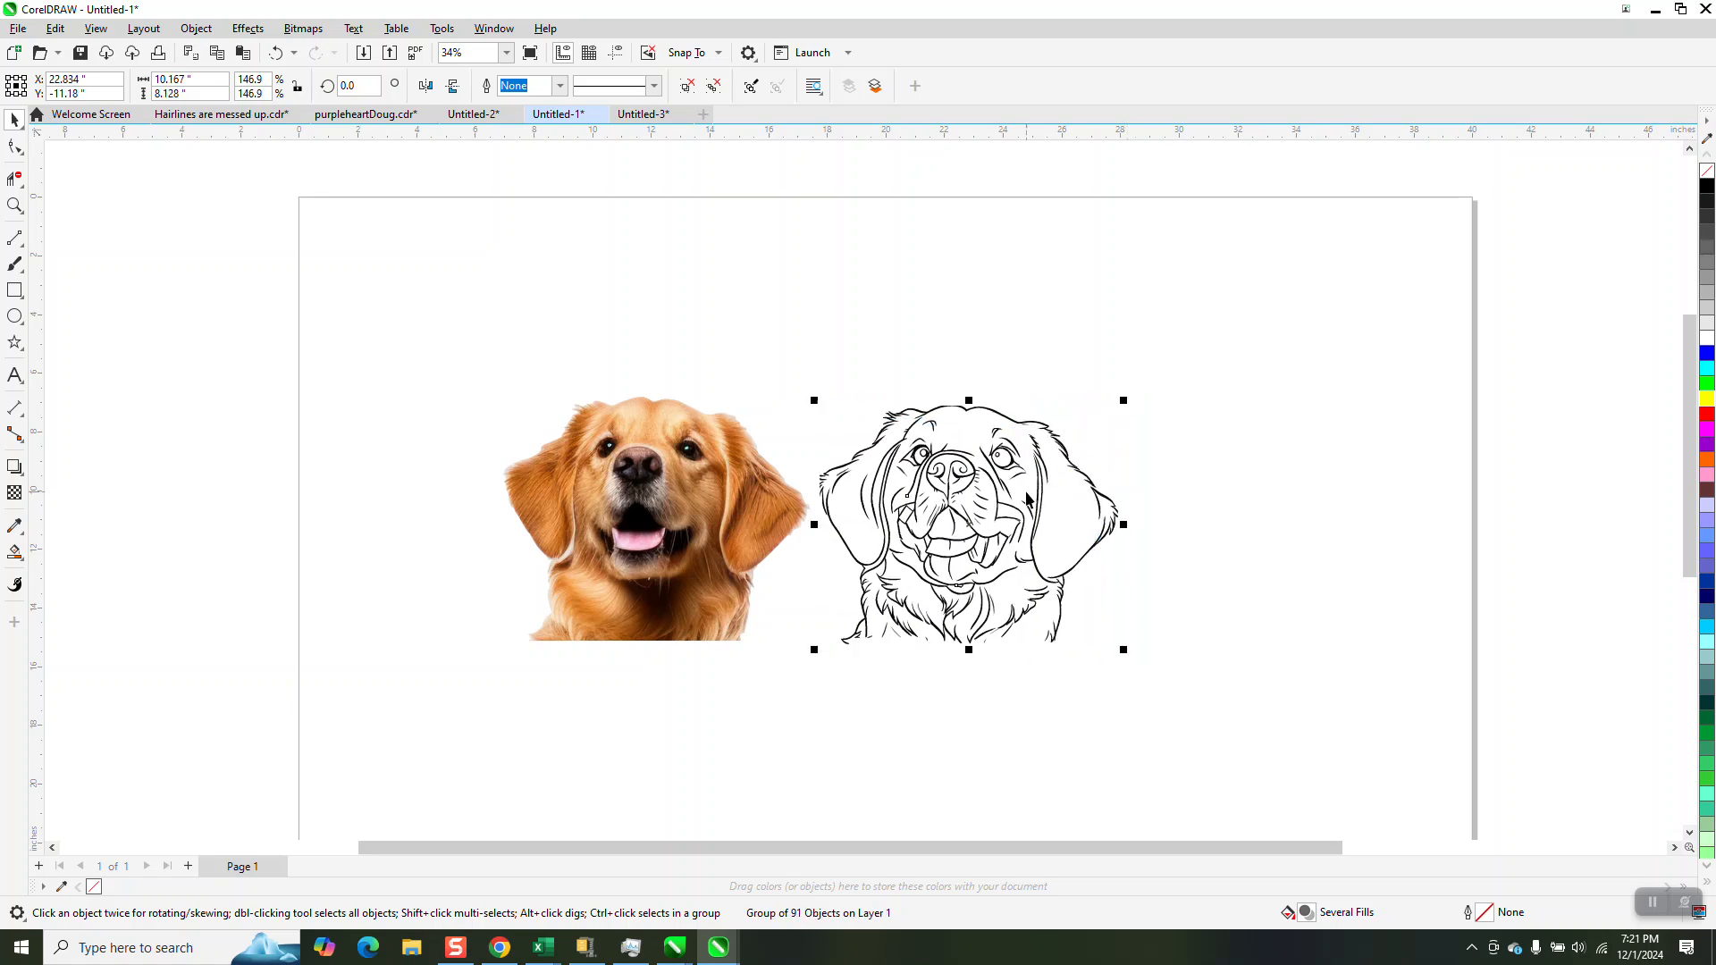
Export the covered bridge photo from the Untitled-3 document as a JPEG named bridge in the Pictures folder
{"action": "left_click", "coordinate": [647, 118]}
{"action": "left_click", "coordinate": [15, 206]}
{"action": "left_click_drag", "start_coordinate": [583, 350], "coordinate": [858, 475]}
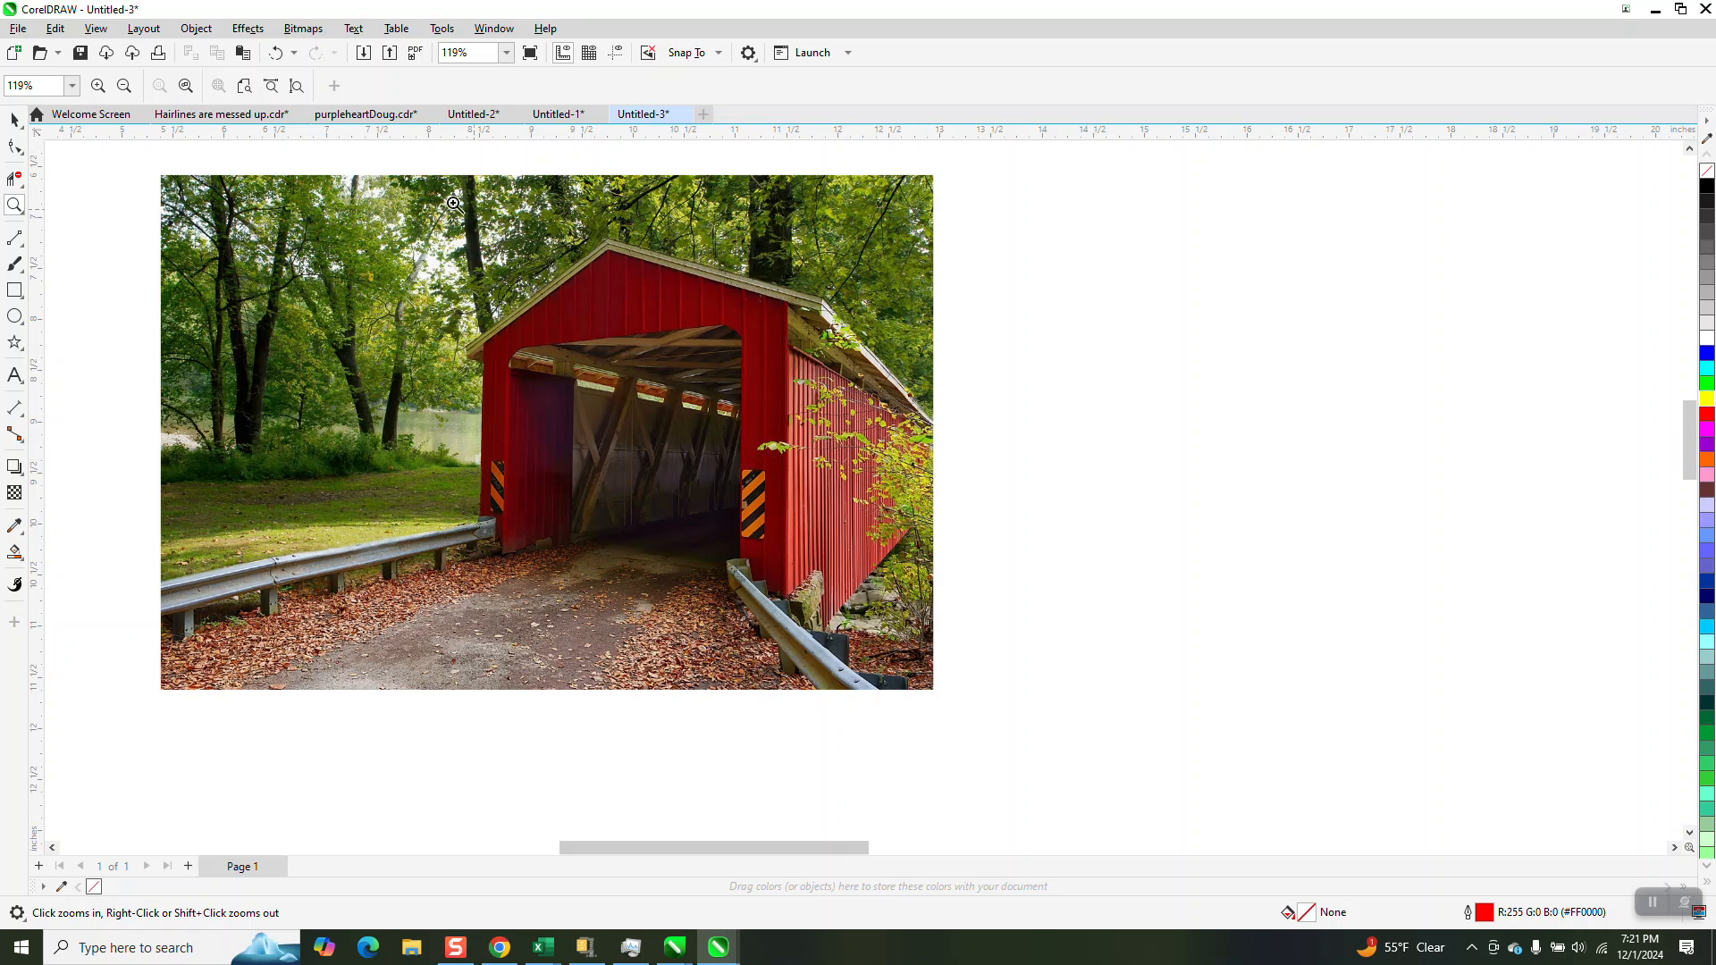
{"action": "left_click", "coordinate": [18, 29]}
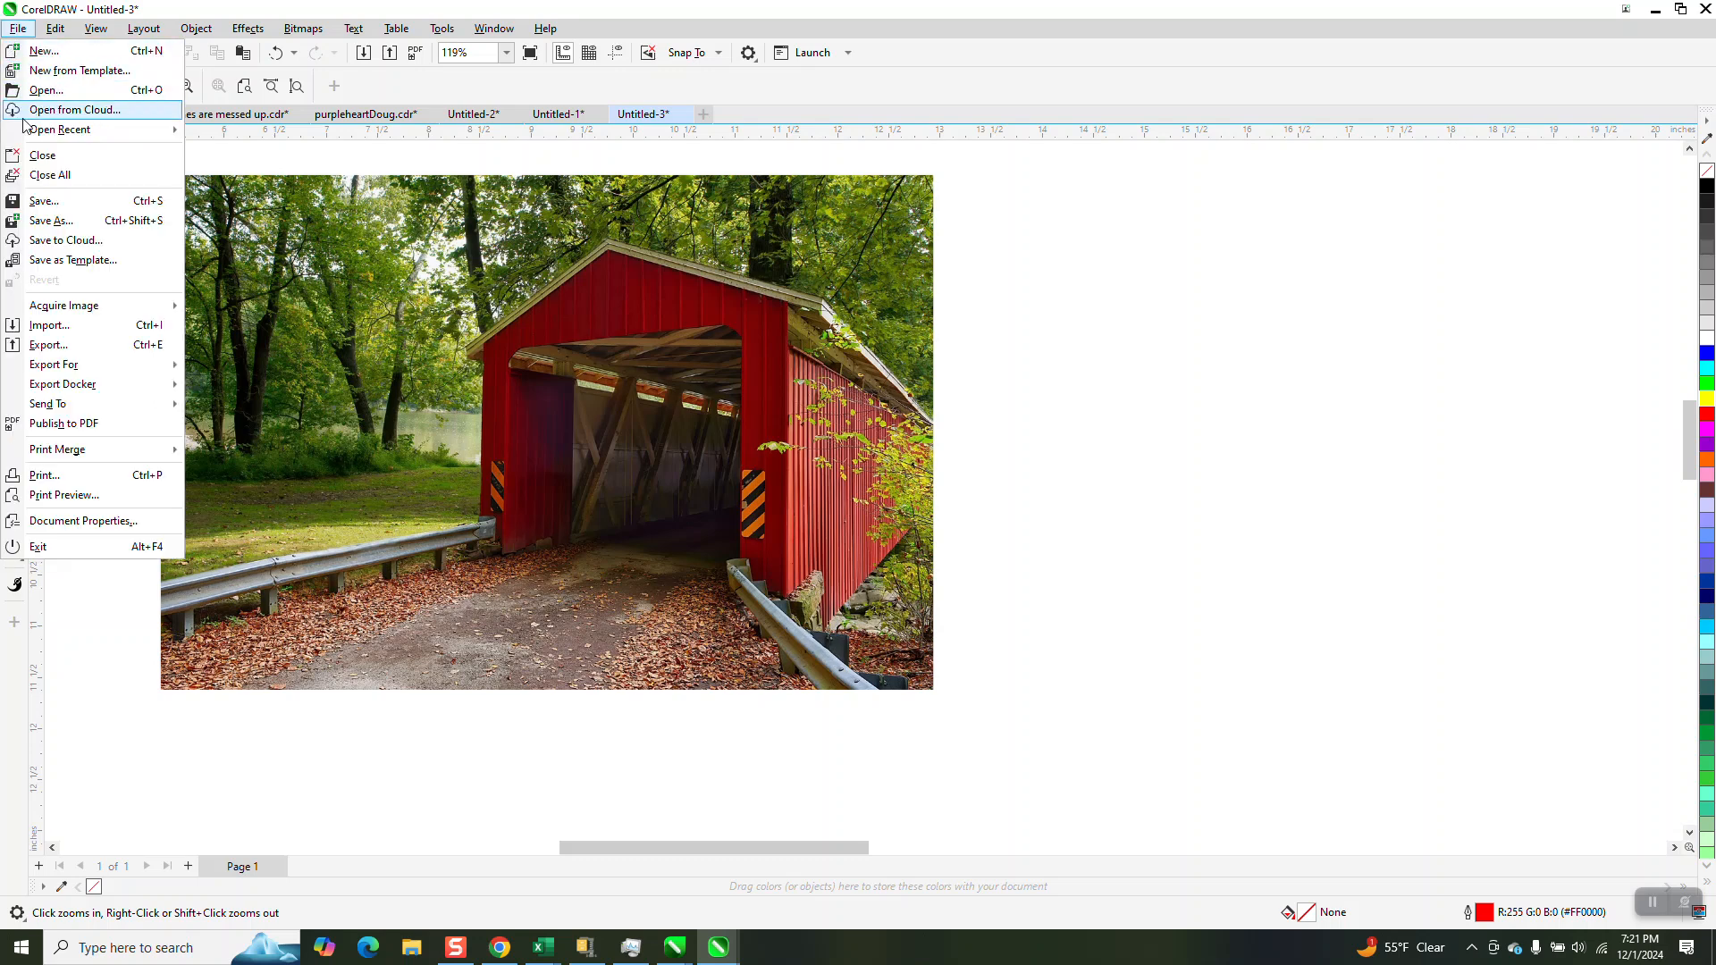
{"action": "left_click", "coordinate": [42, 344]}
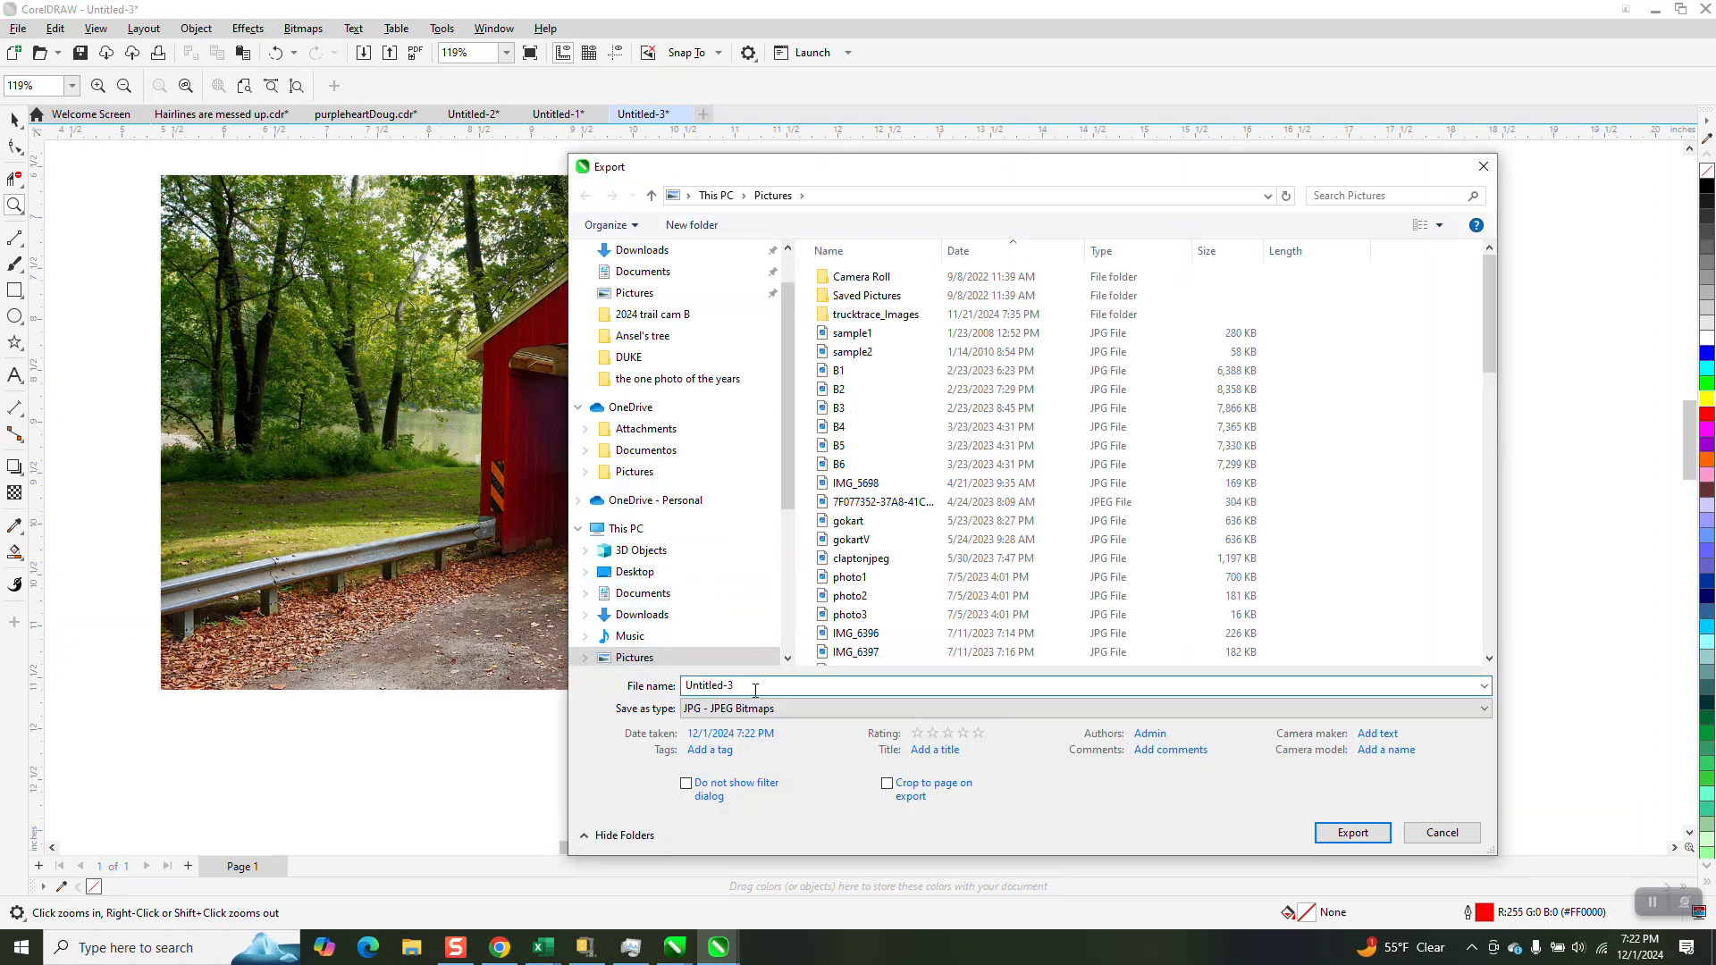
{"action": "type", "text": "bridge"}
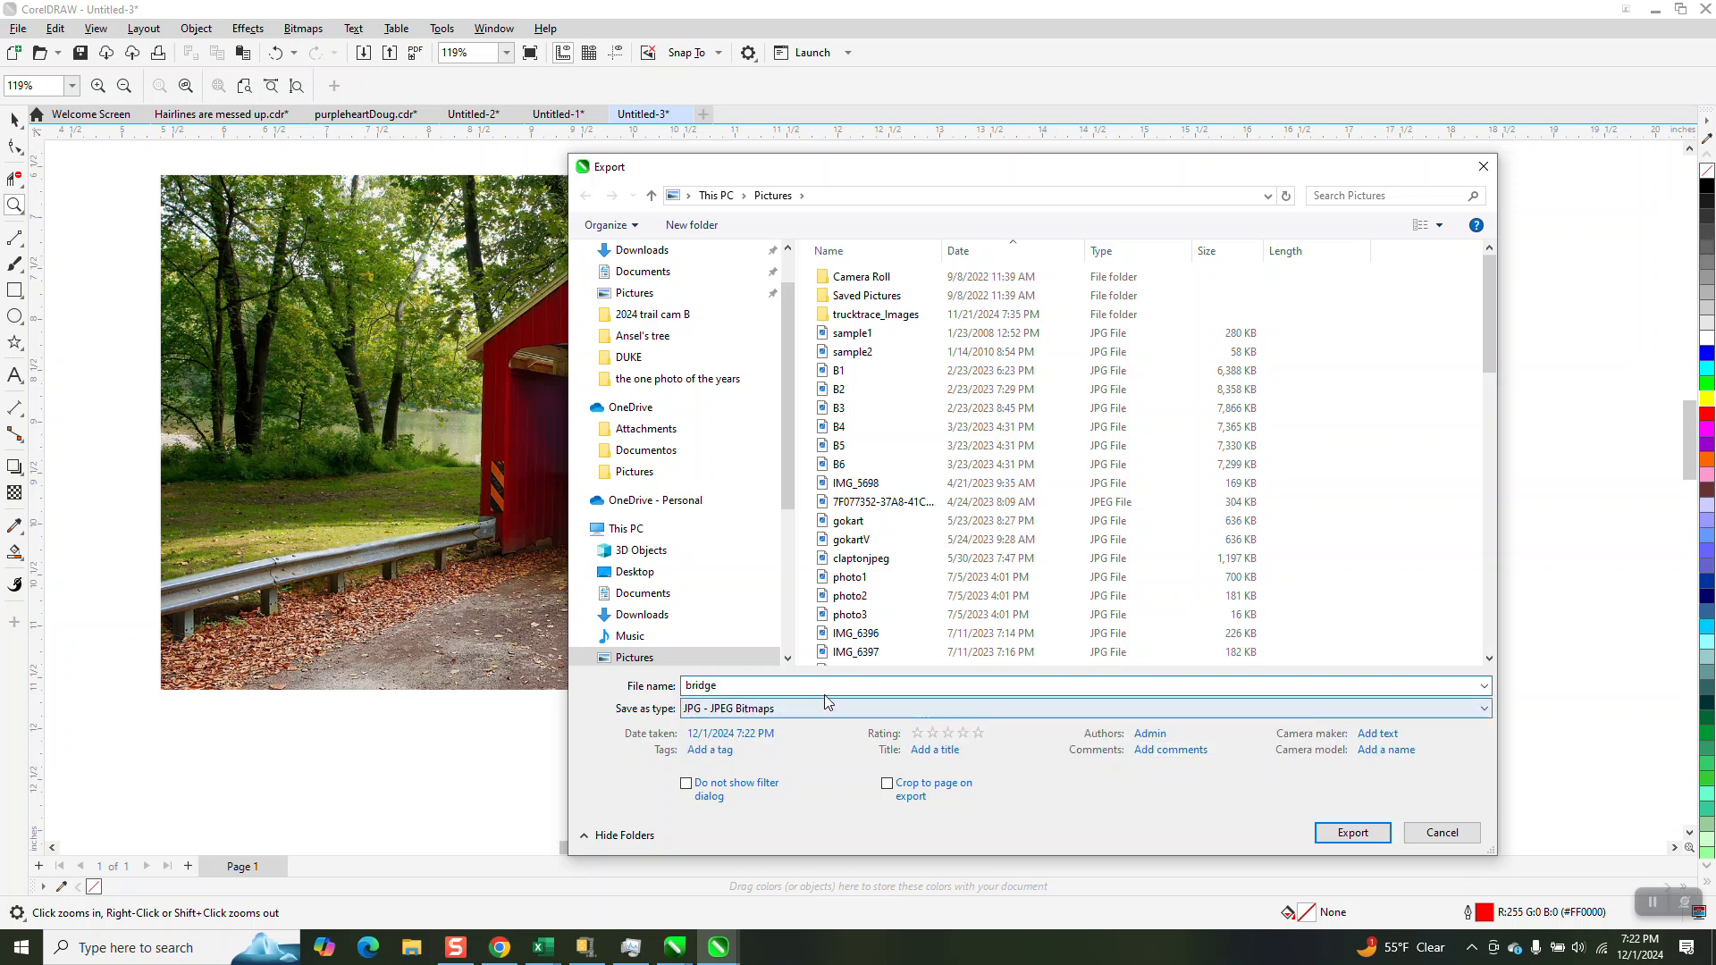
{"action": "left_click", "coordinate": [1352, 832]}
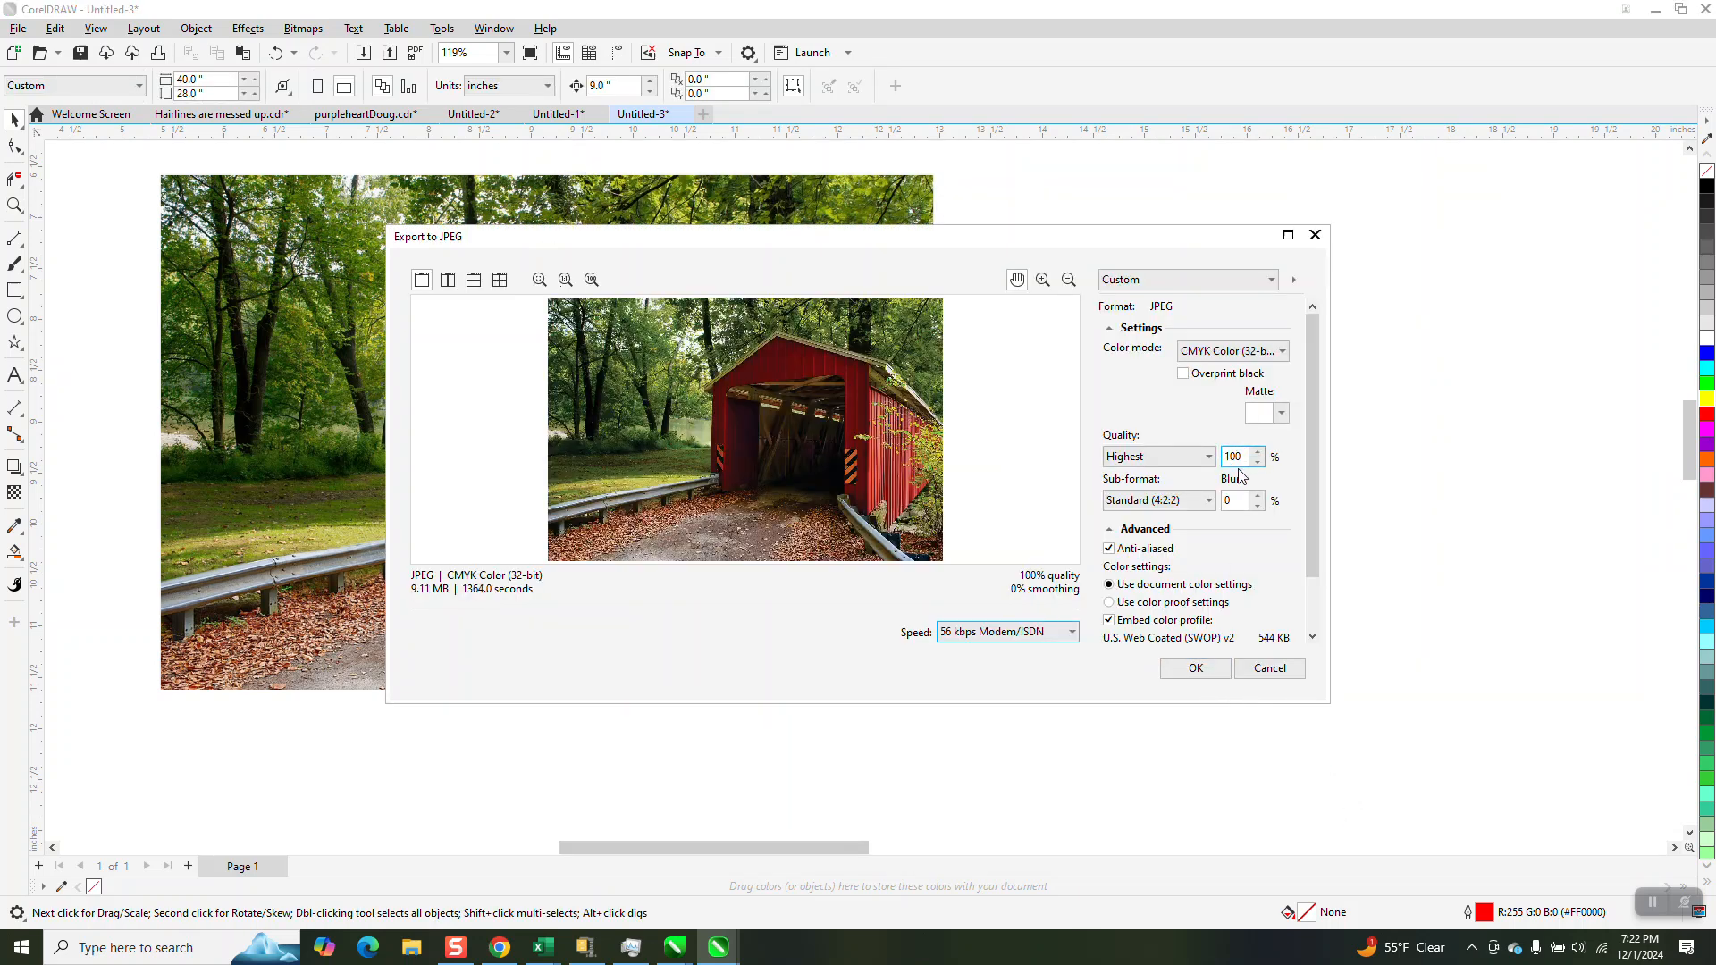
{"action": "left_click", "coordinate": [1200, 671]}
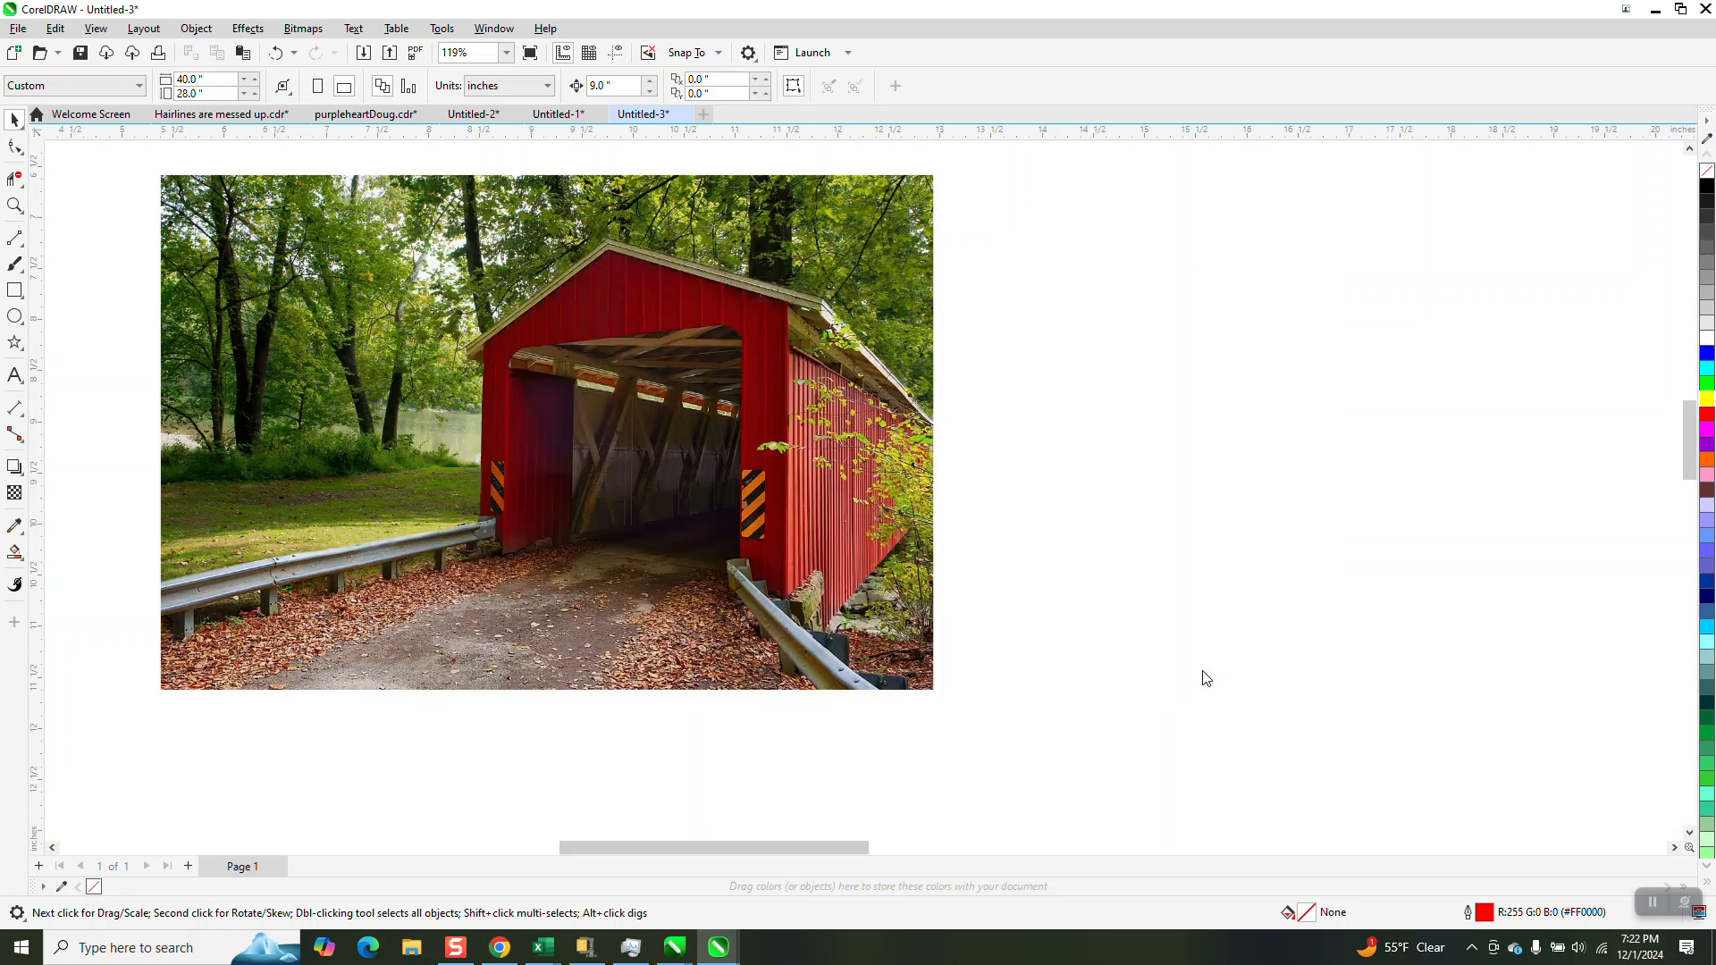
Switch to PortraitArt in Chrome and load bridge.jpg from the Pictures folder as another photo
{"action": "left_click", "coordinate": [499, 947]}
{"action": "left_click", "coordinate": [776, 19]}
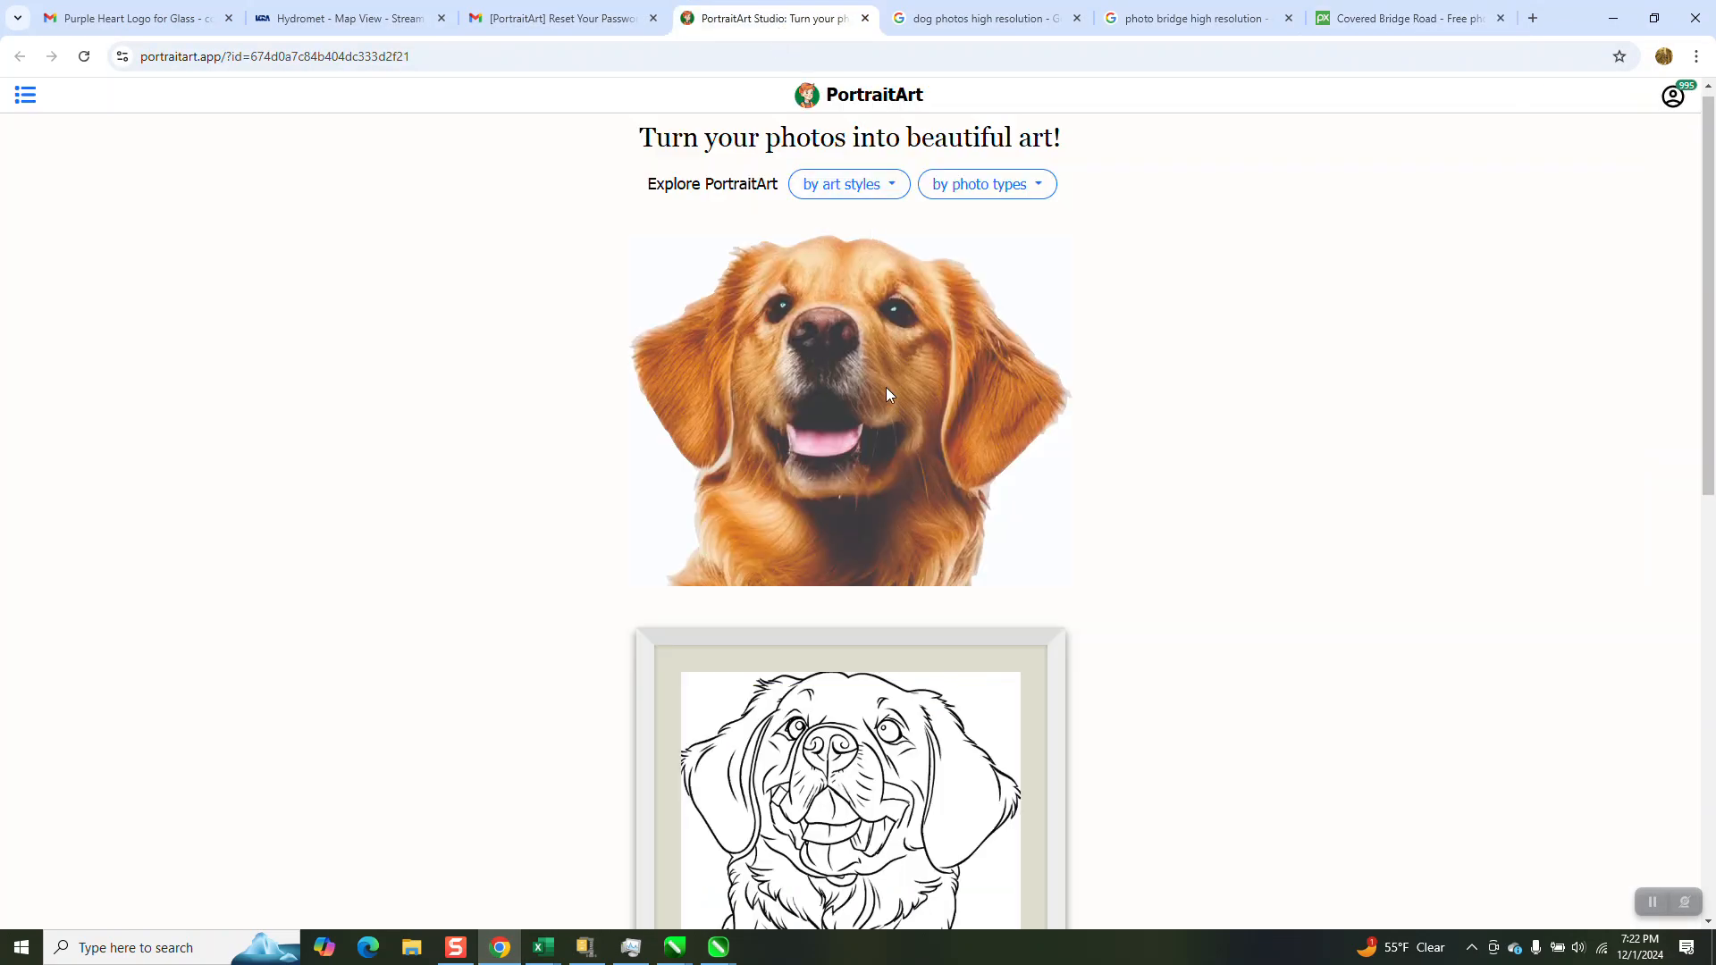
{"action": "scroll", "coordinate": [887, 388], "scroll_direction": "down", "scroll_amount": 10}
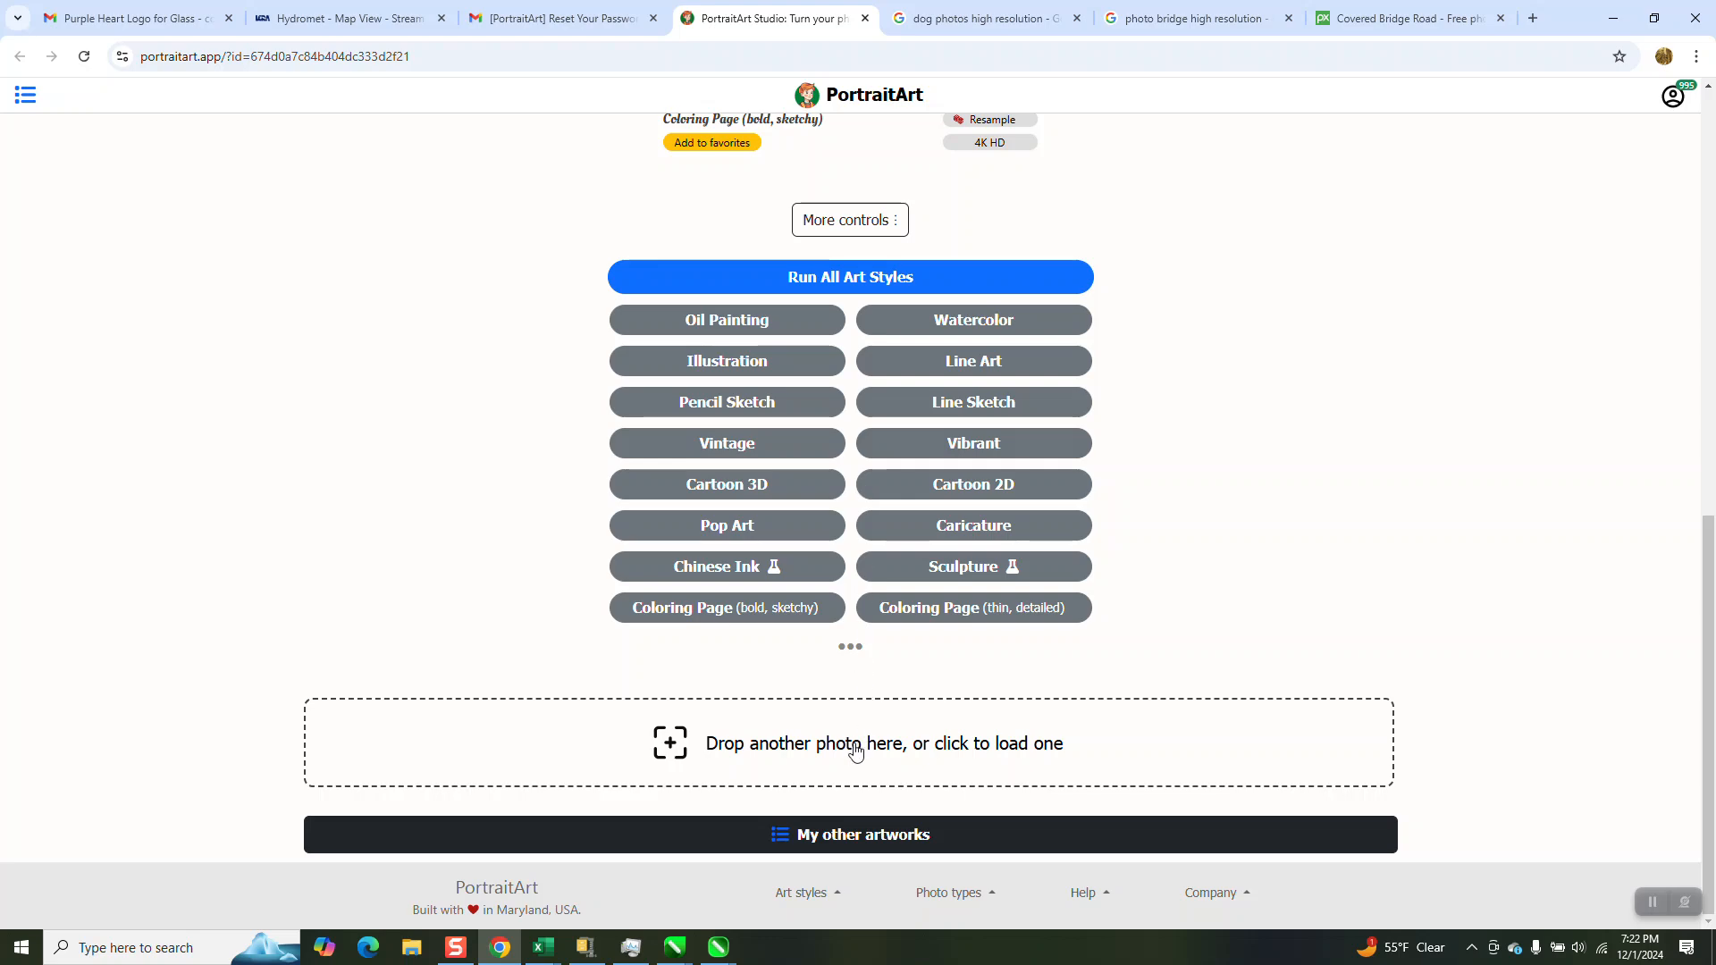
{"action": "scroll", "coordinate": [853, 670], "scroll_direction": "up", "scroll_amount": 15}
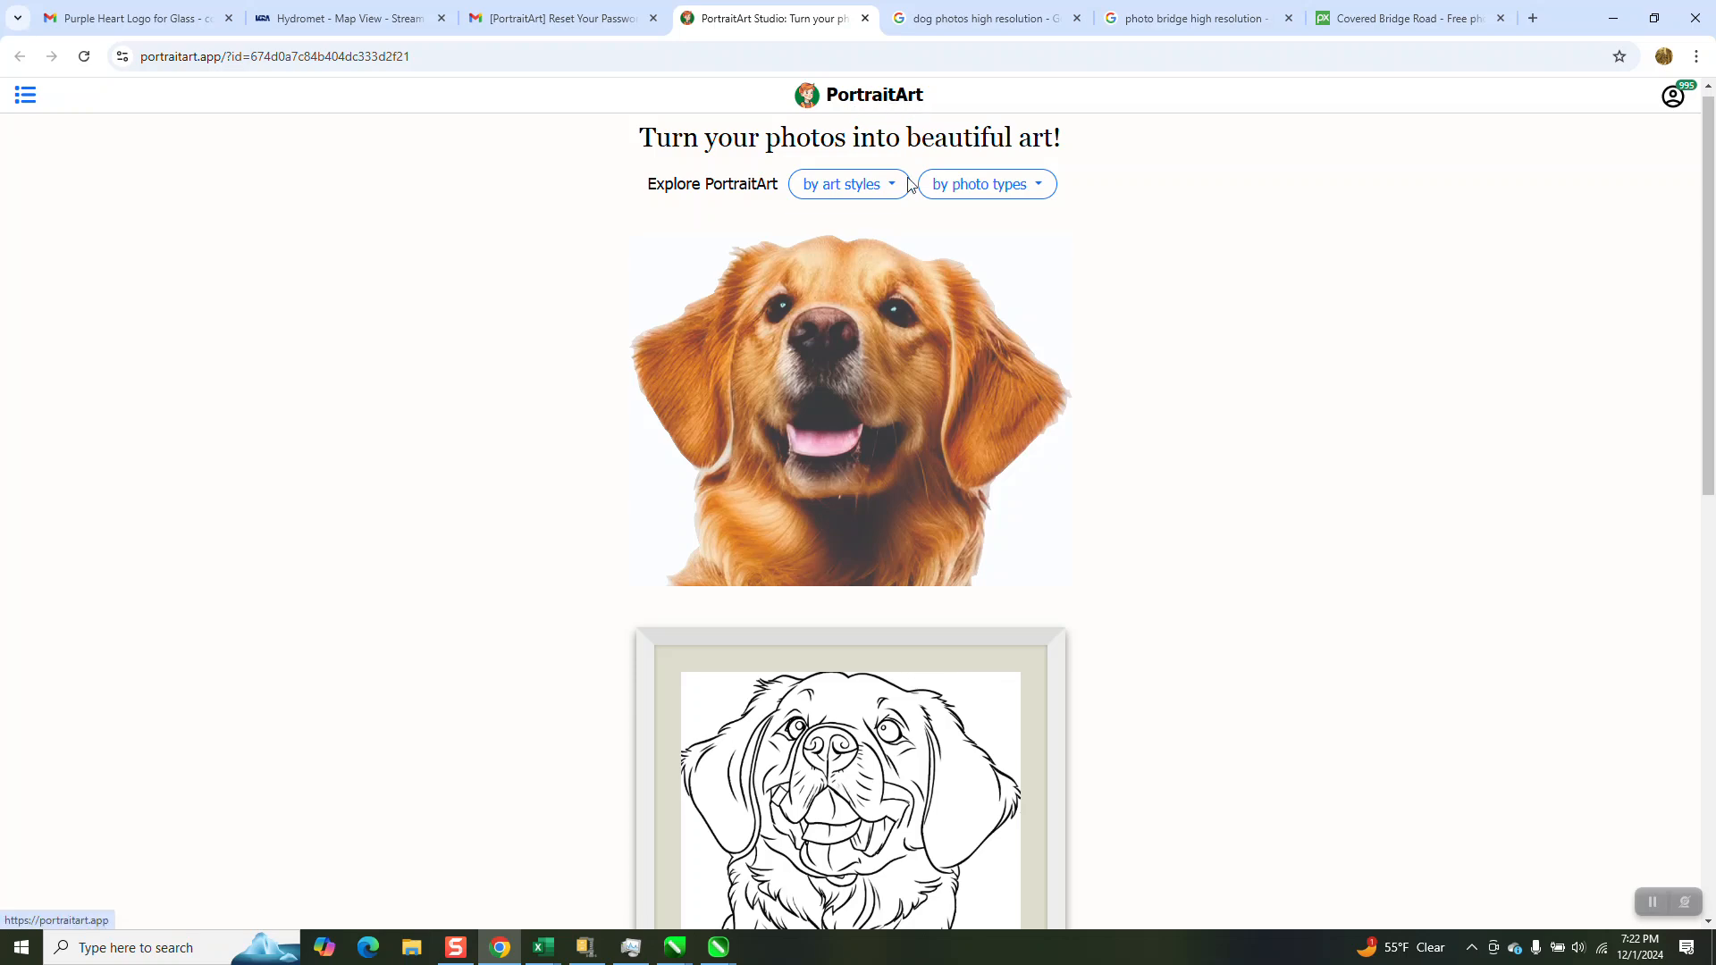
{"action": "scroll", "coordinate": [912, 184], "scroll_direction": "down", "scroll_amount": 15}
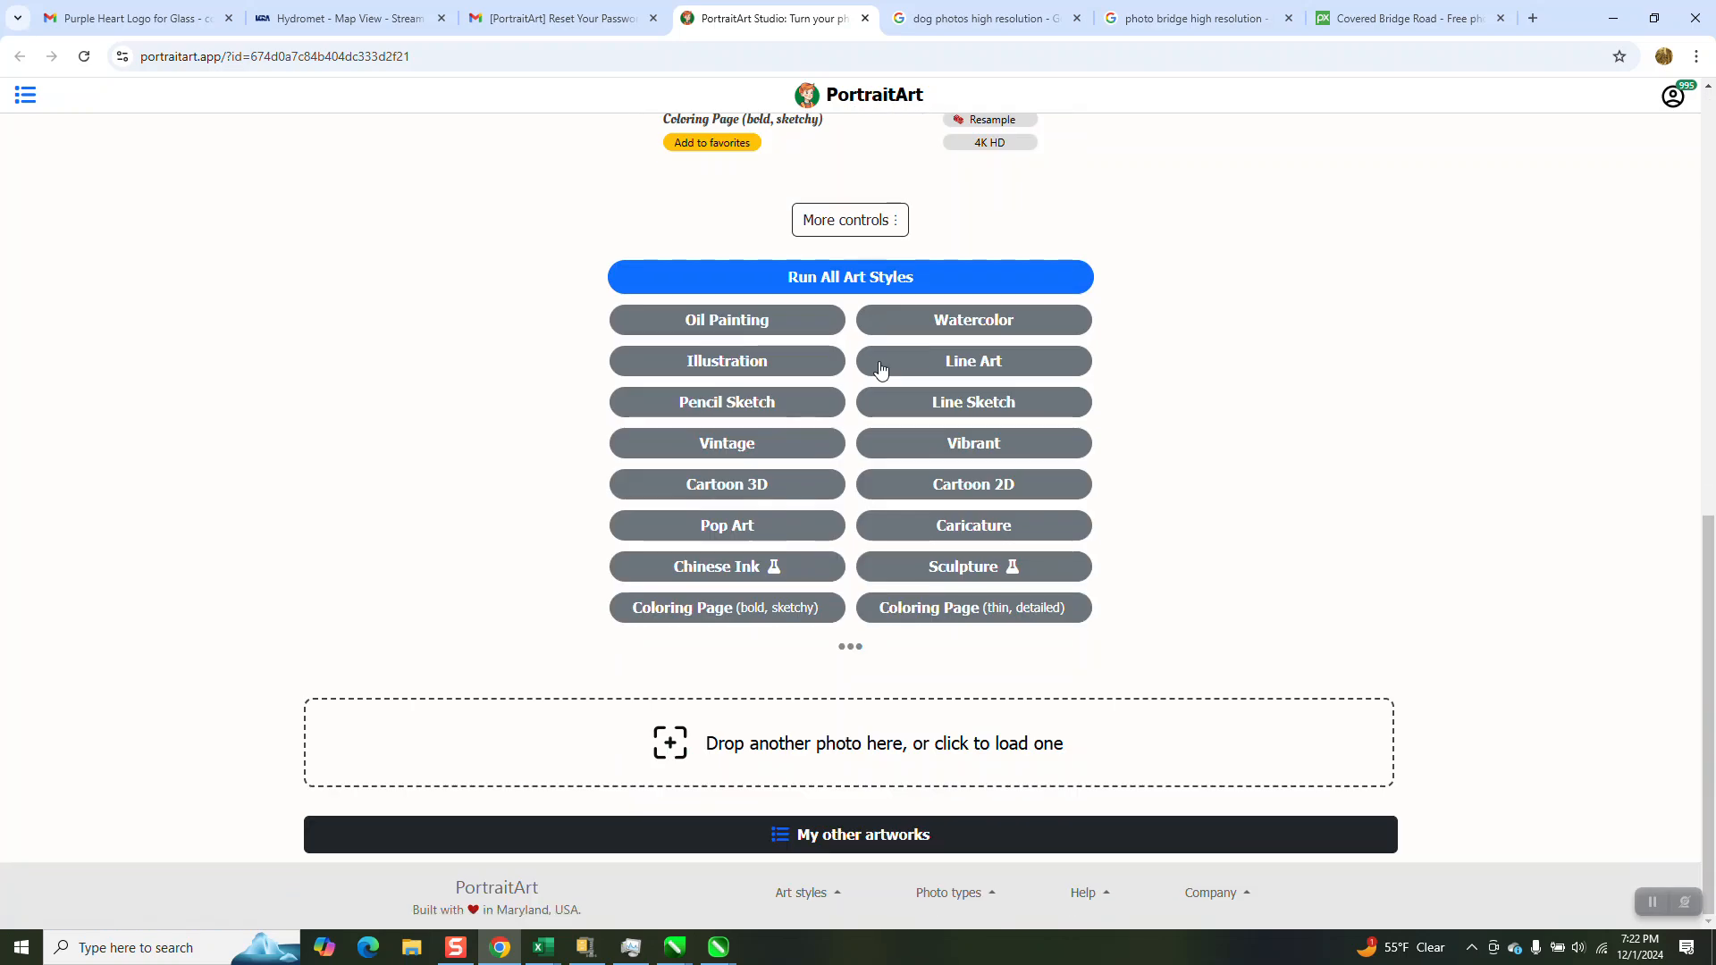
{"action": "left_click", "coordinate": [849, 749]}
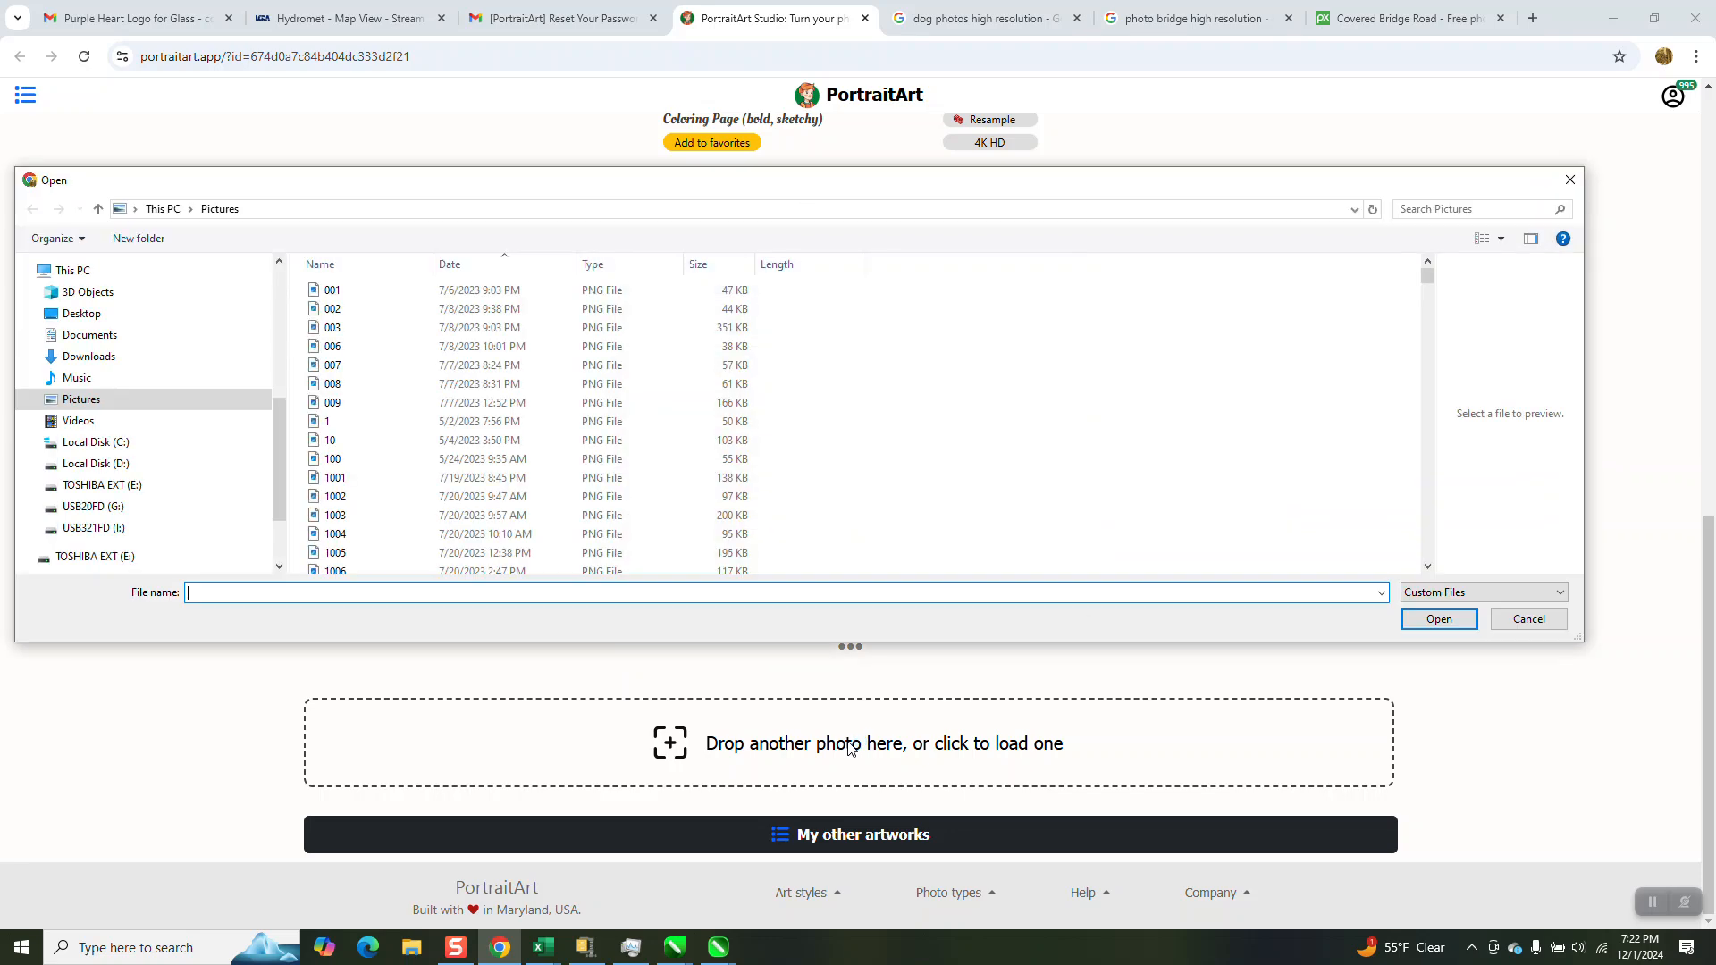
{"action": "type", "text": "br"}
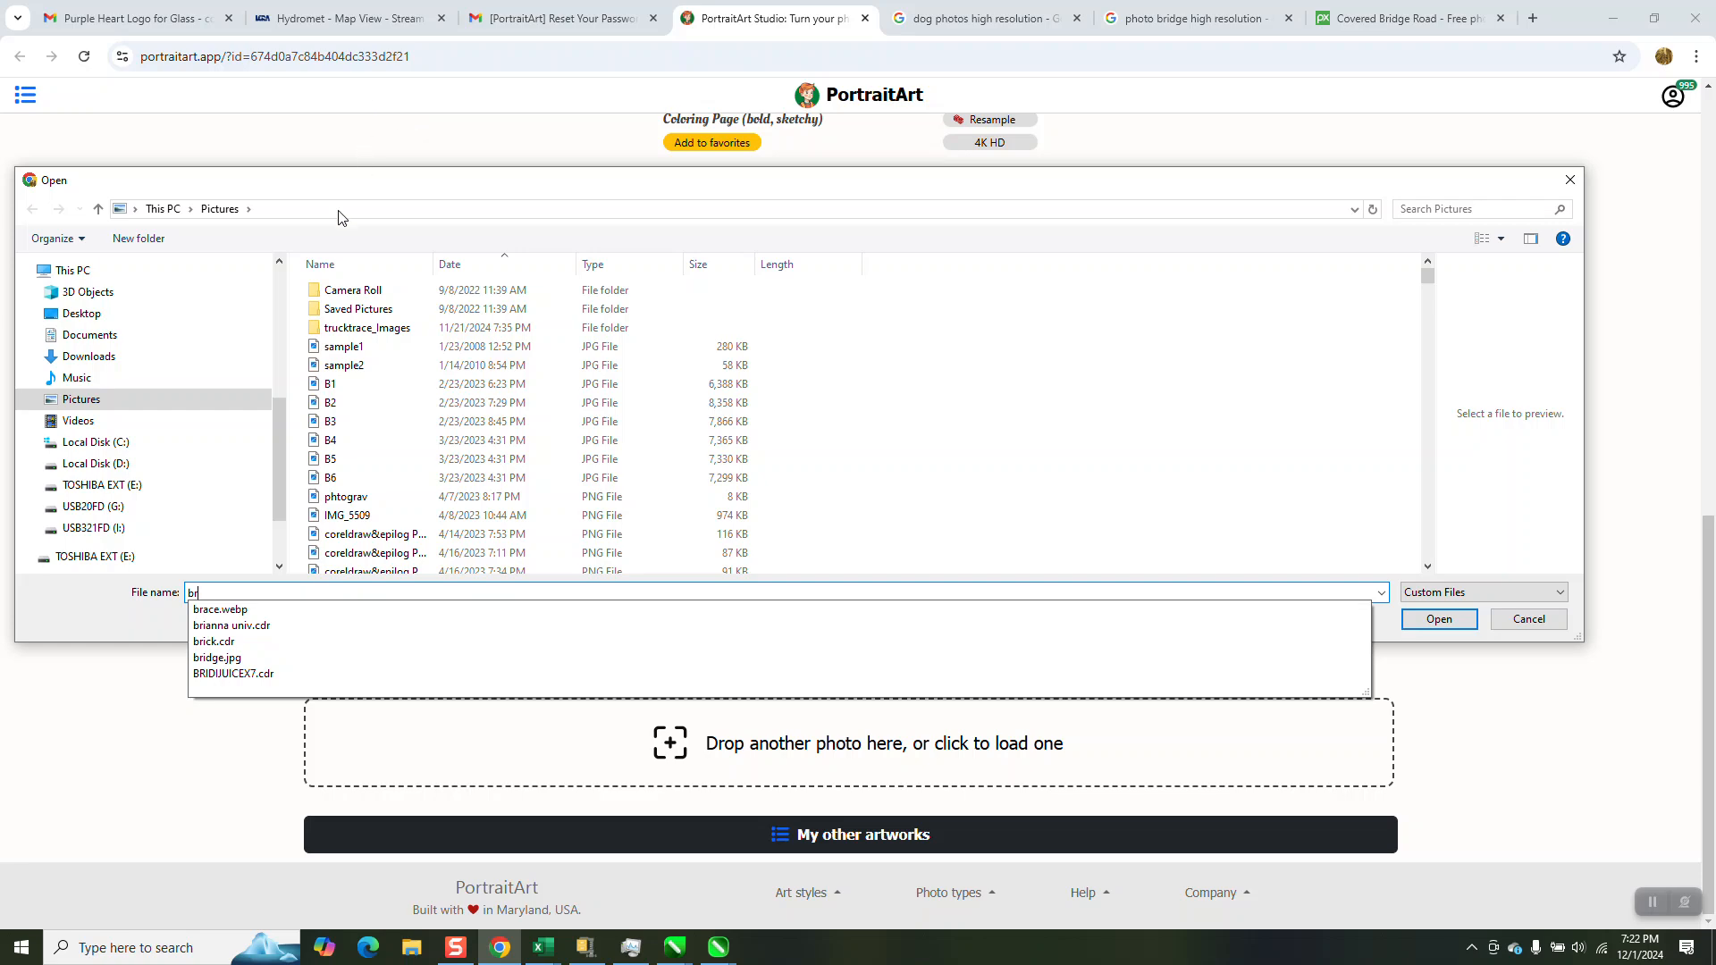
{"action": "left_click", "coordinate": [235, 659]}
{"action": "left_click", "coordinate": [1405, 619]}
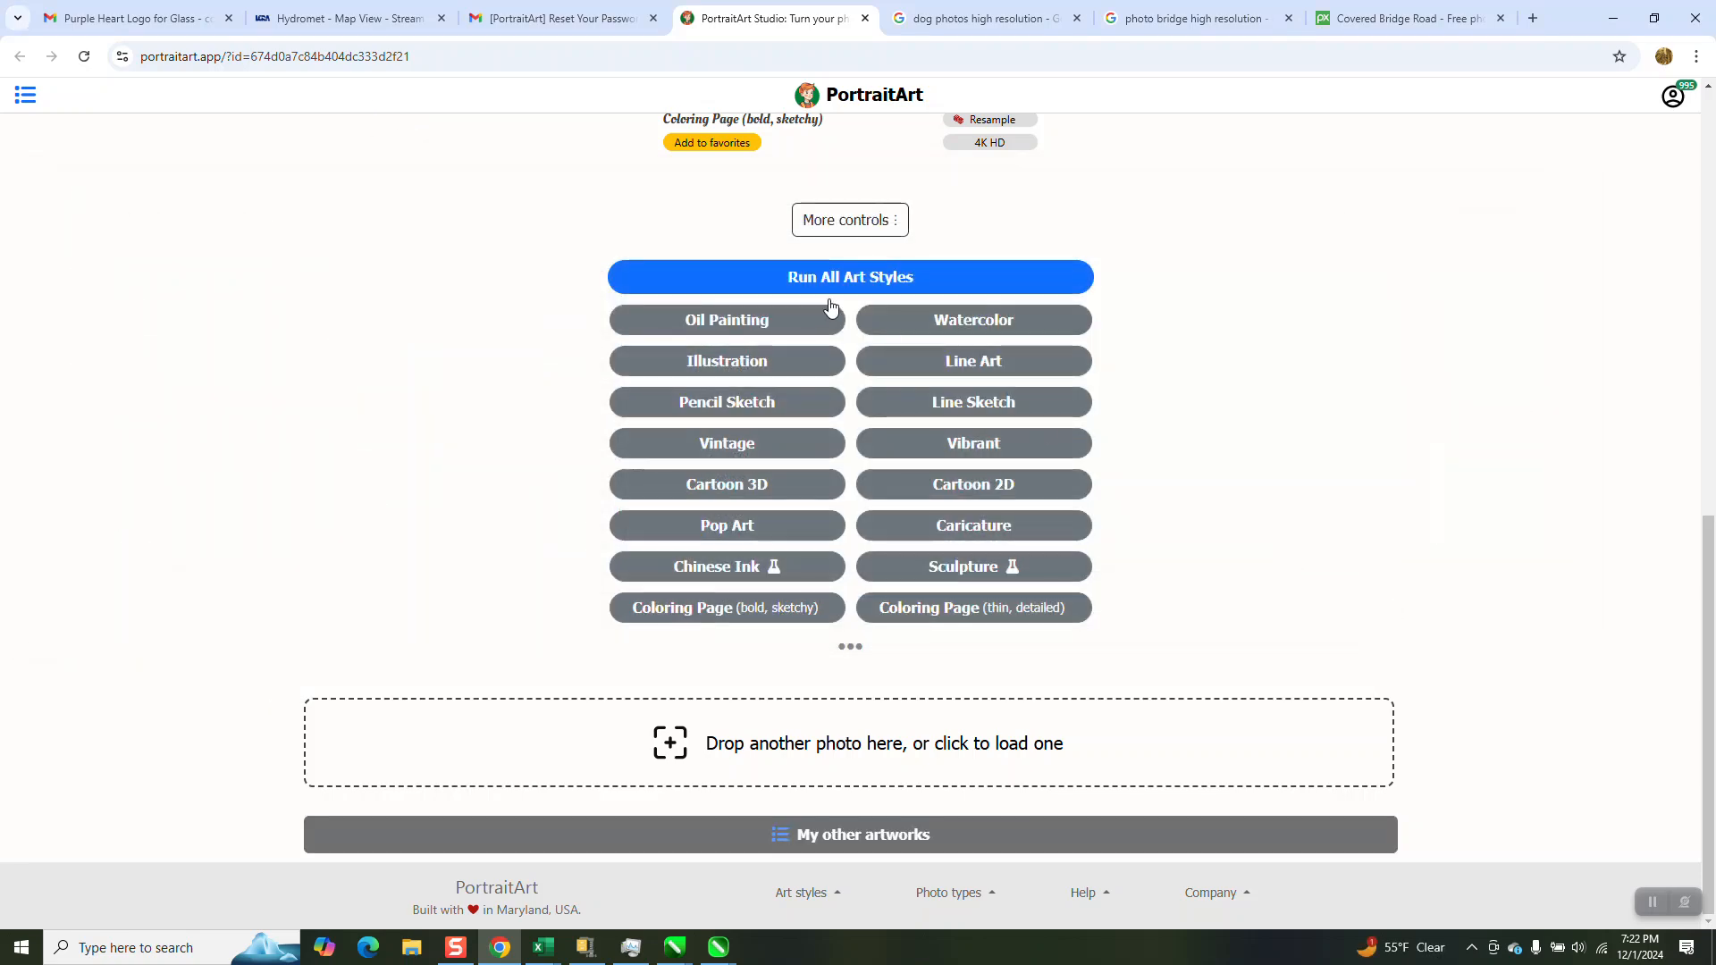
Generate a Coloring Page (bold, sketchy) version of the covered bridge photo
{"action": "scroll", "coordinate": [833, 292], "scroll_direction": "down", "scroll_amount": 1}
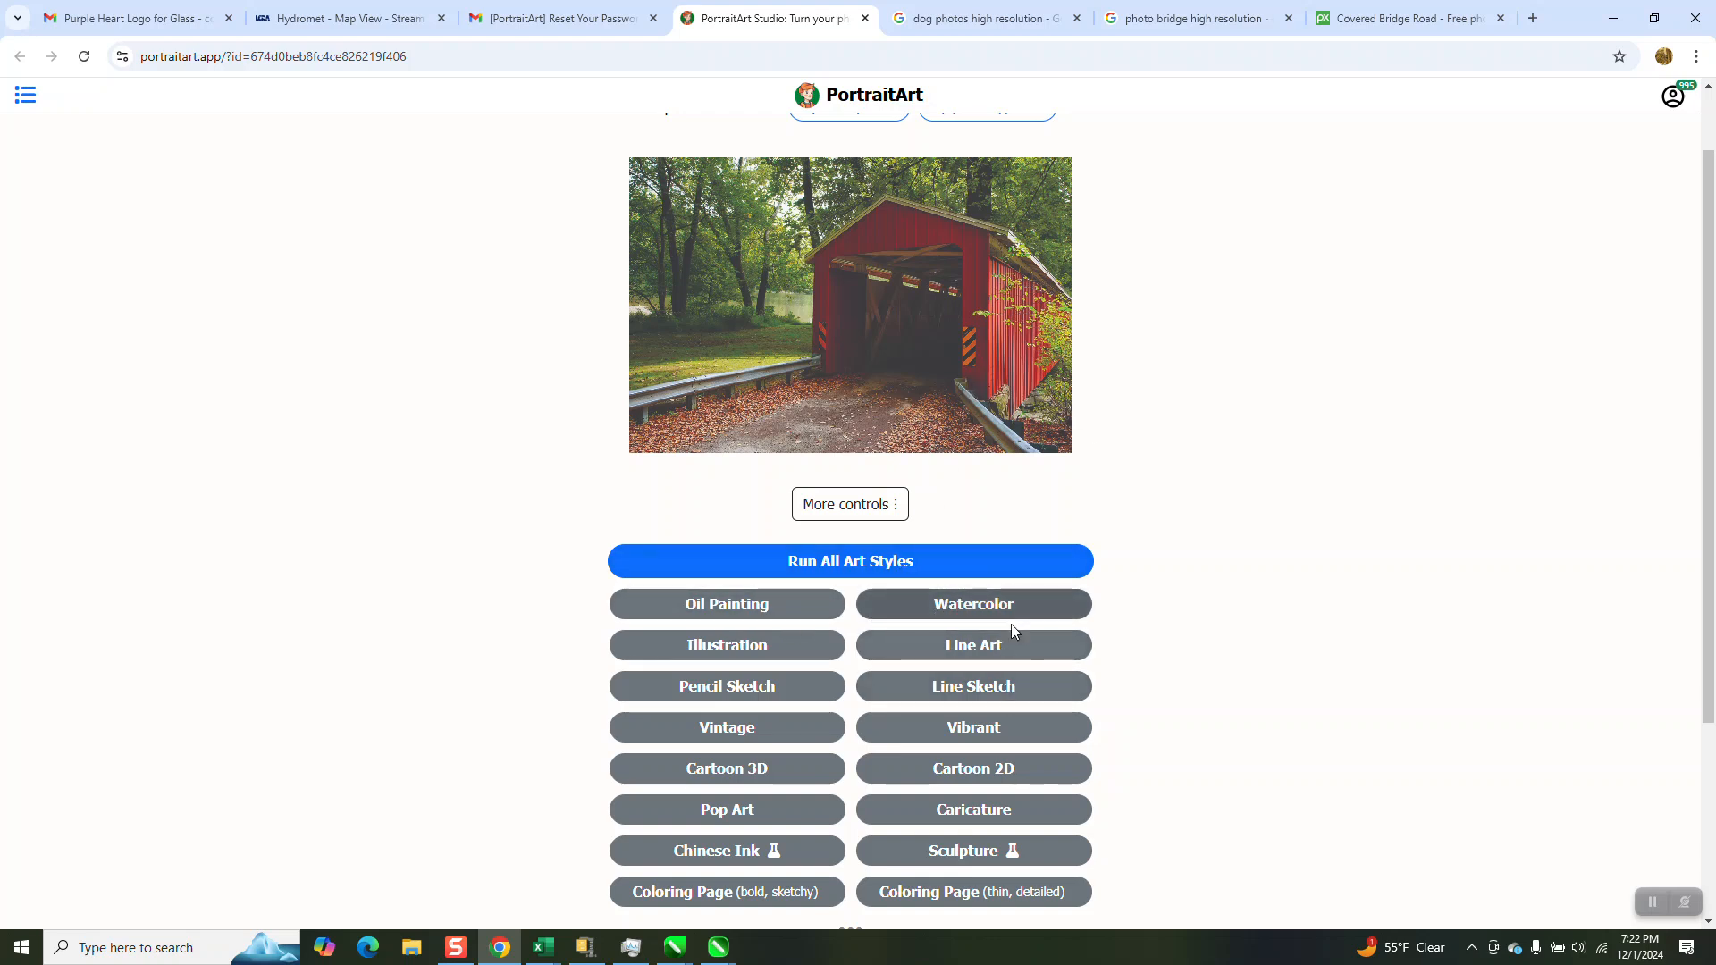
{"action": "left_click", "coordinate": [745, 891]}
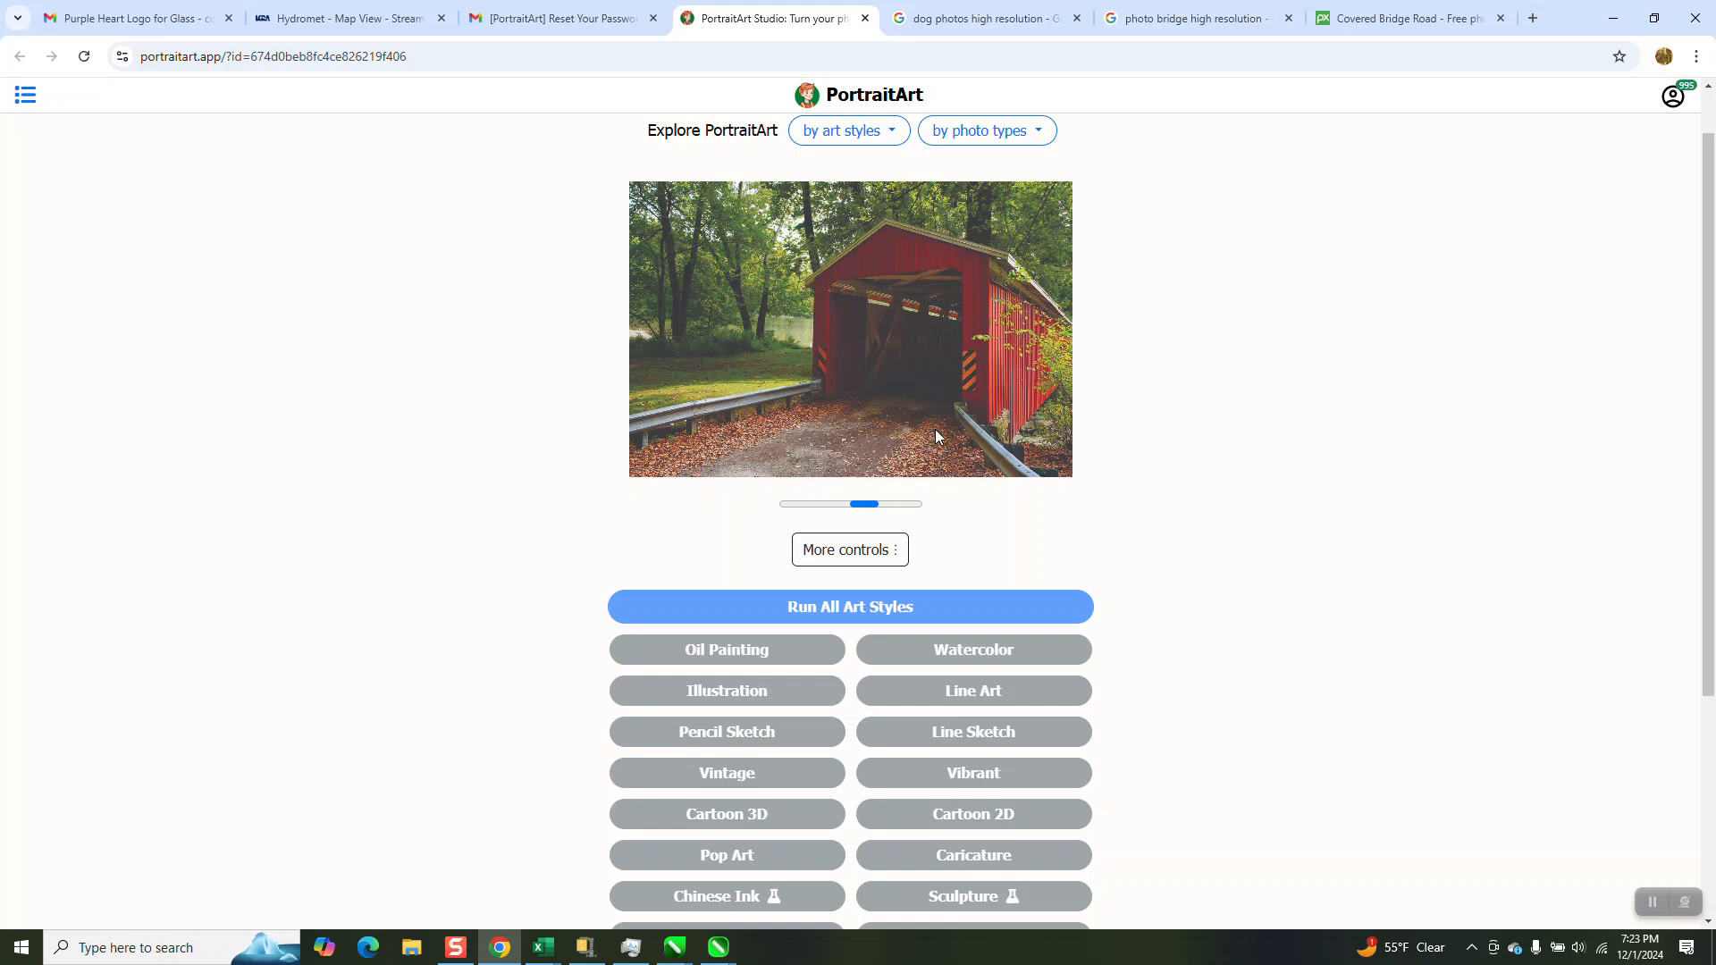
{"action": "mouse_move", "coordinate": [1148, 5]}
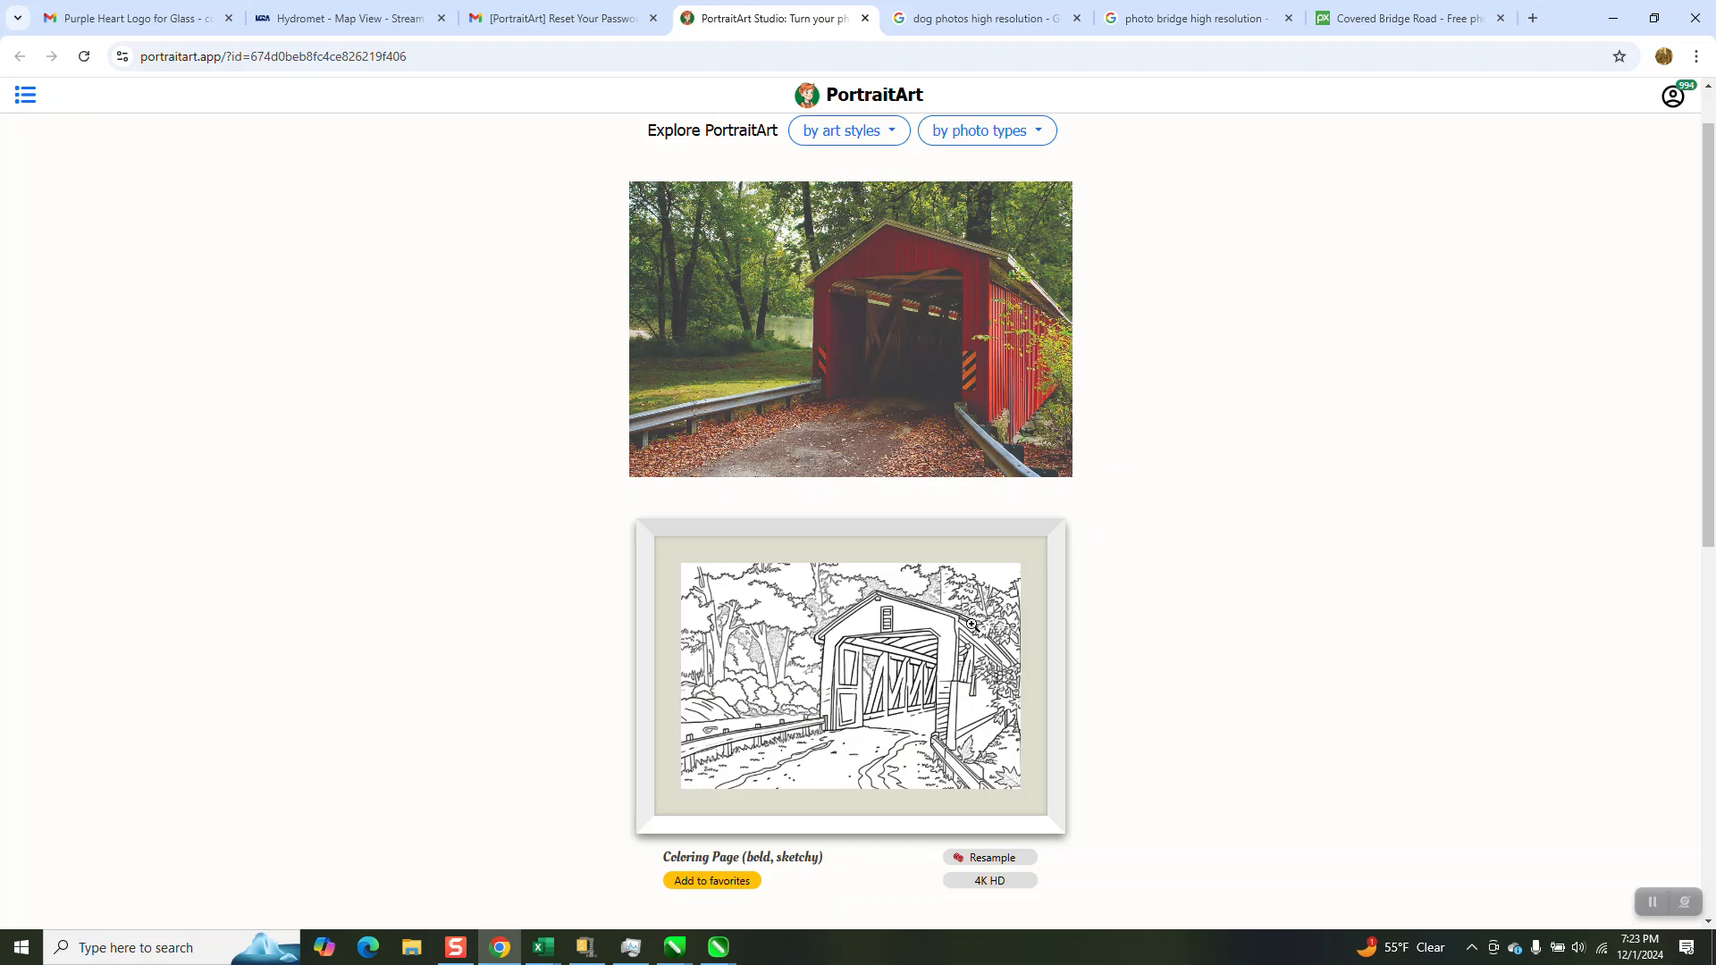
Open the generated bridge coloring page at full size and copy the image
{"action": "left_click", "coordinate": [930, 652]}
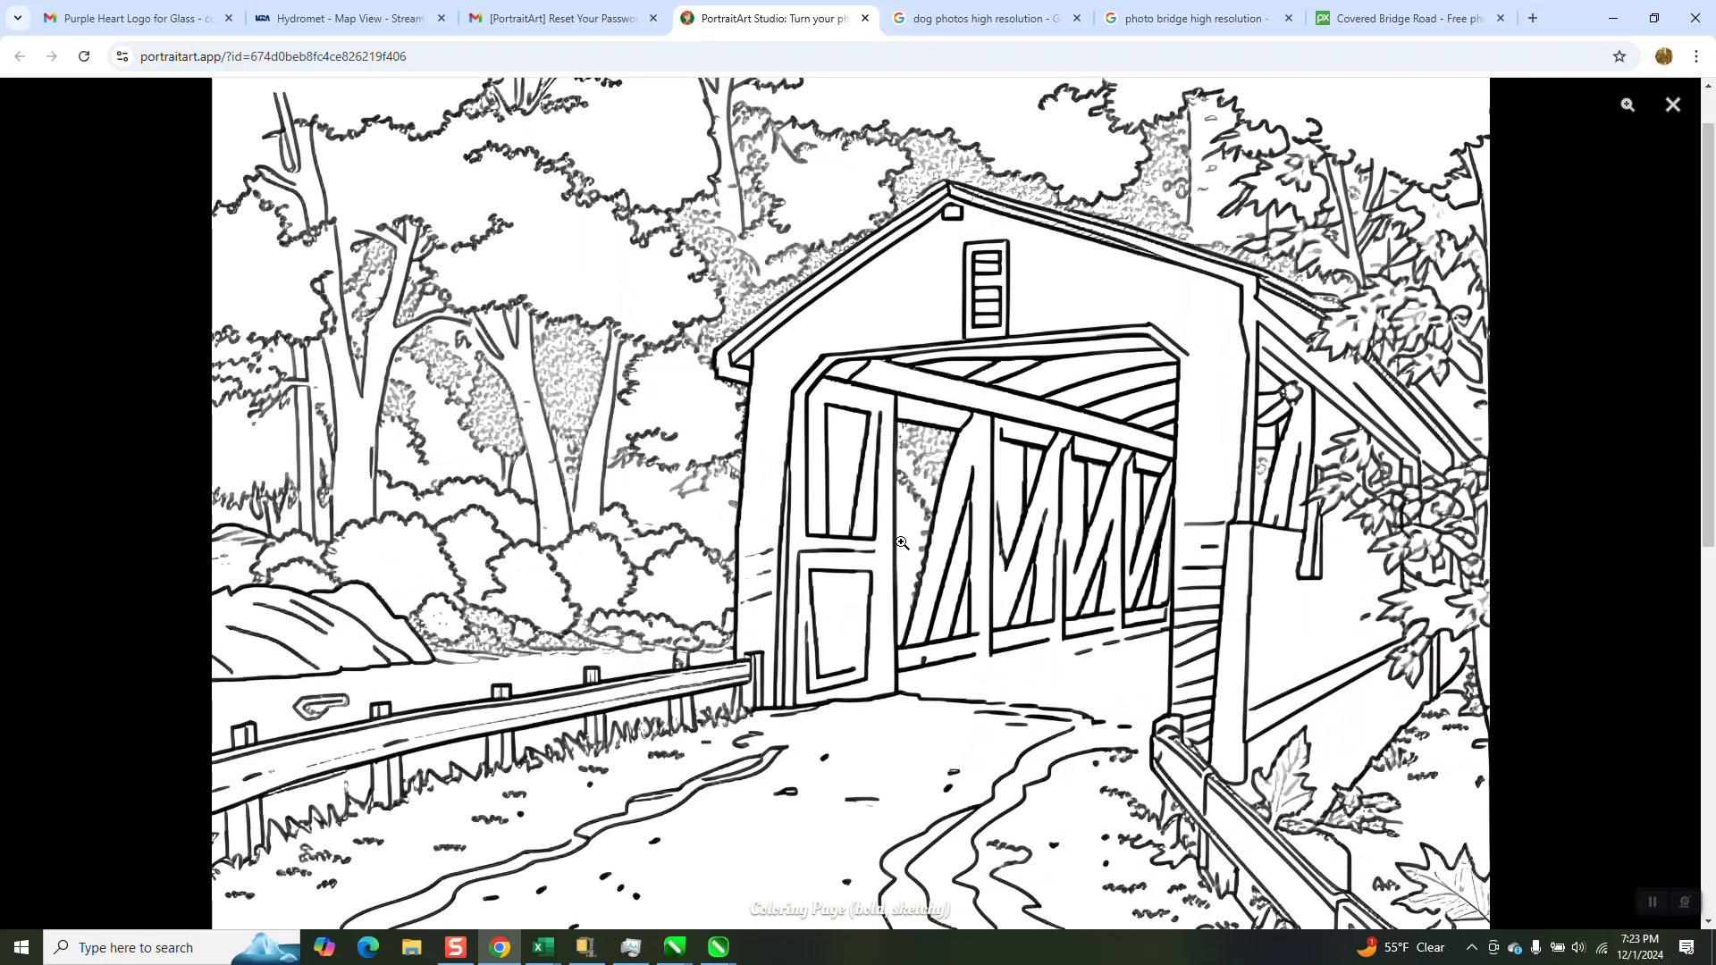
{"action": "right_click", "coordinate": [844, 444]}
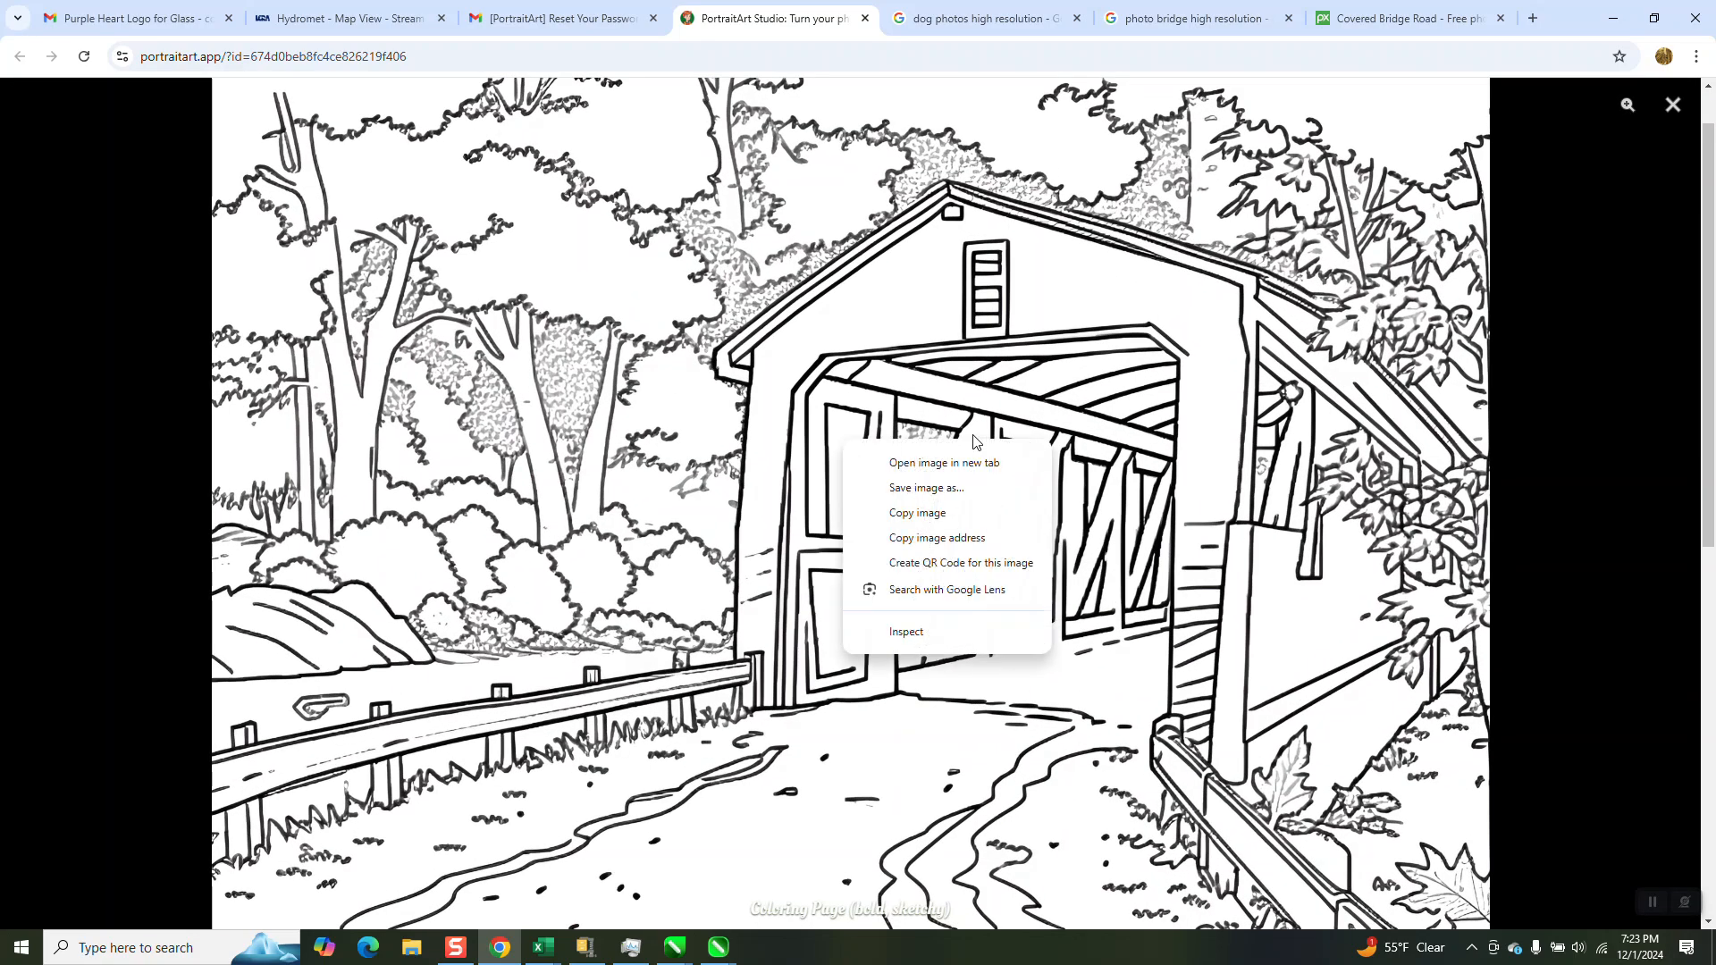
{"action": "left_click", "coordinate": [920, 513]}
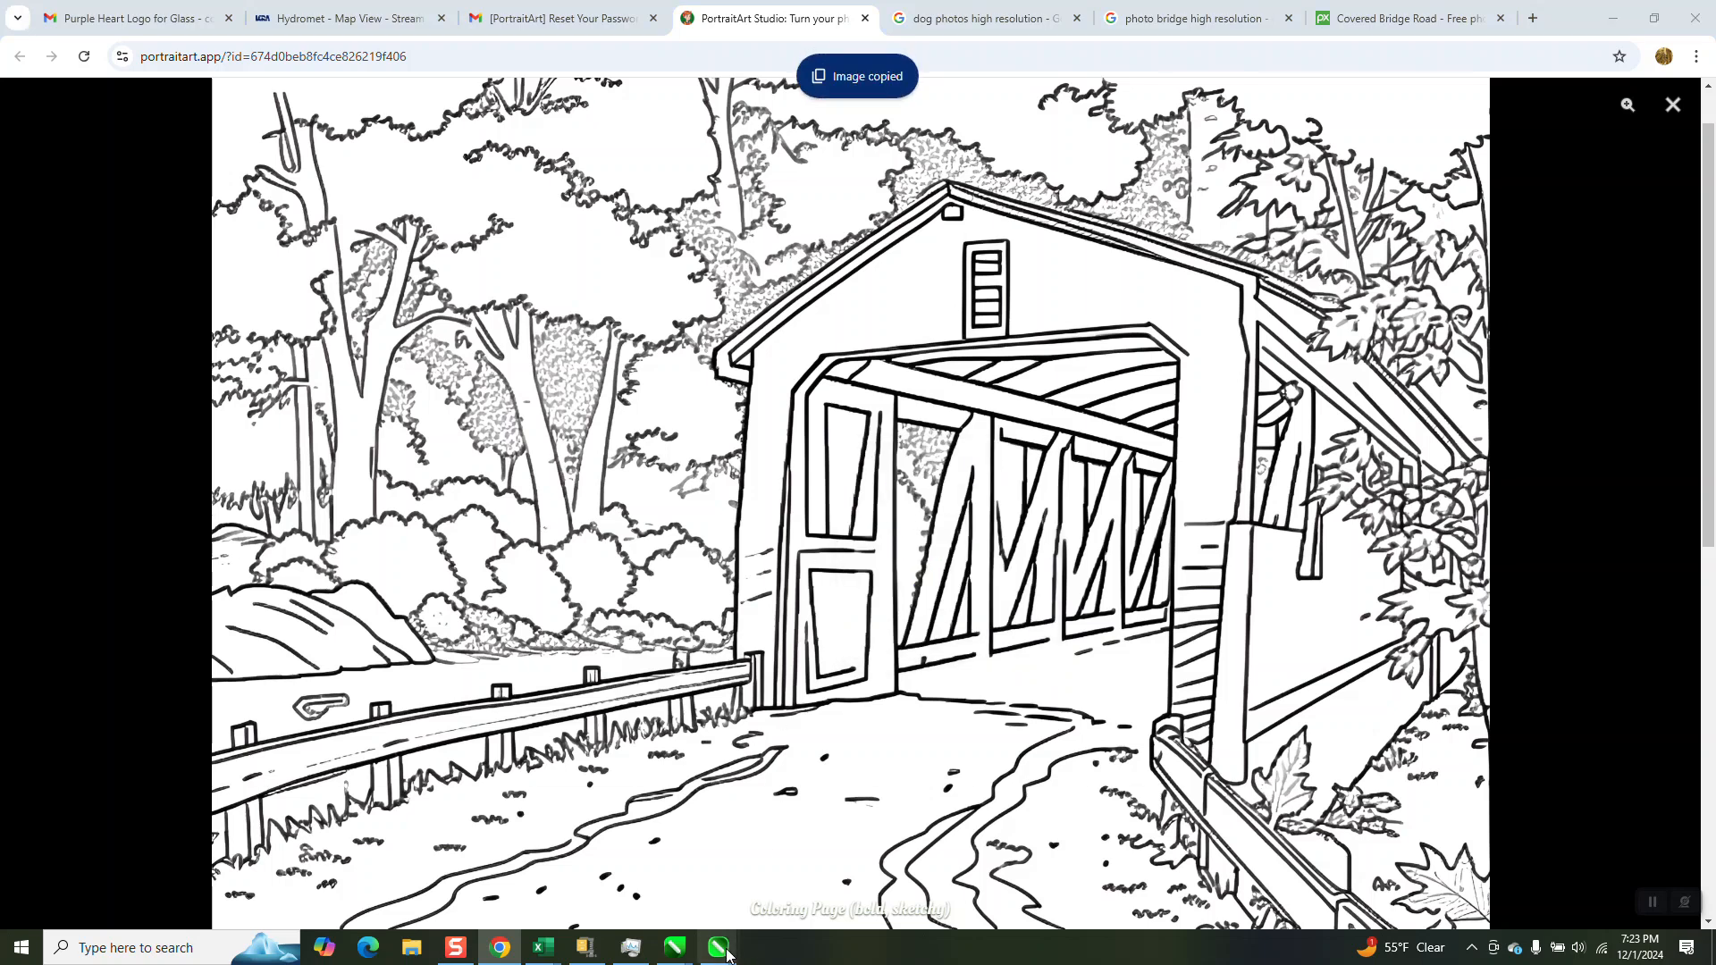
Switch back to CorelDRAW and paste the copied bridge line drawing into the Untitled-3 document
{"action": "mouse_move", "coordinate": [720, 949]}
{"action": "left_click", "coordinate": [1064, 894]}
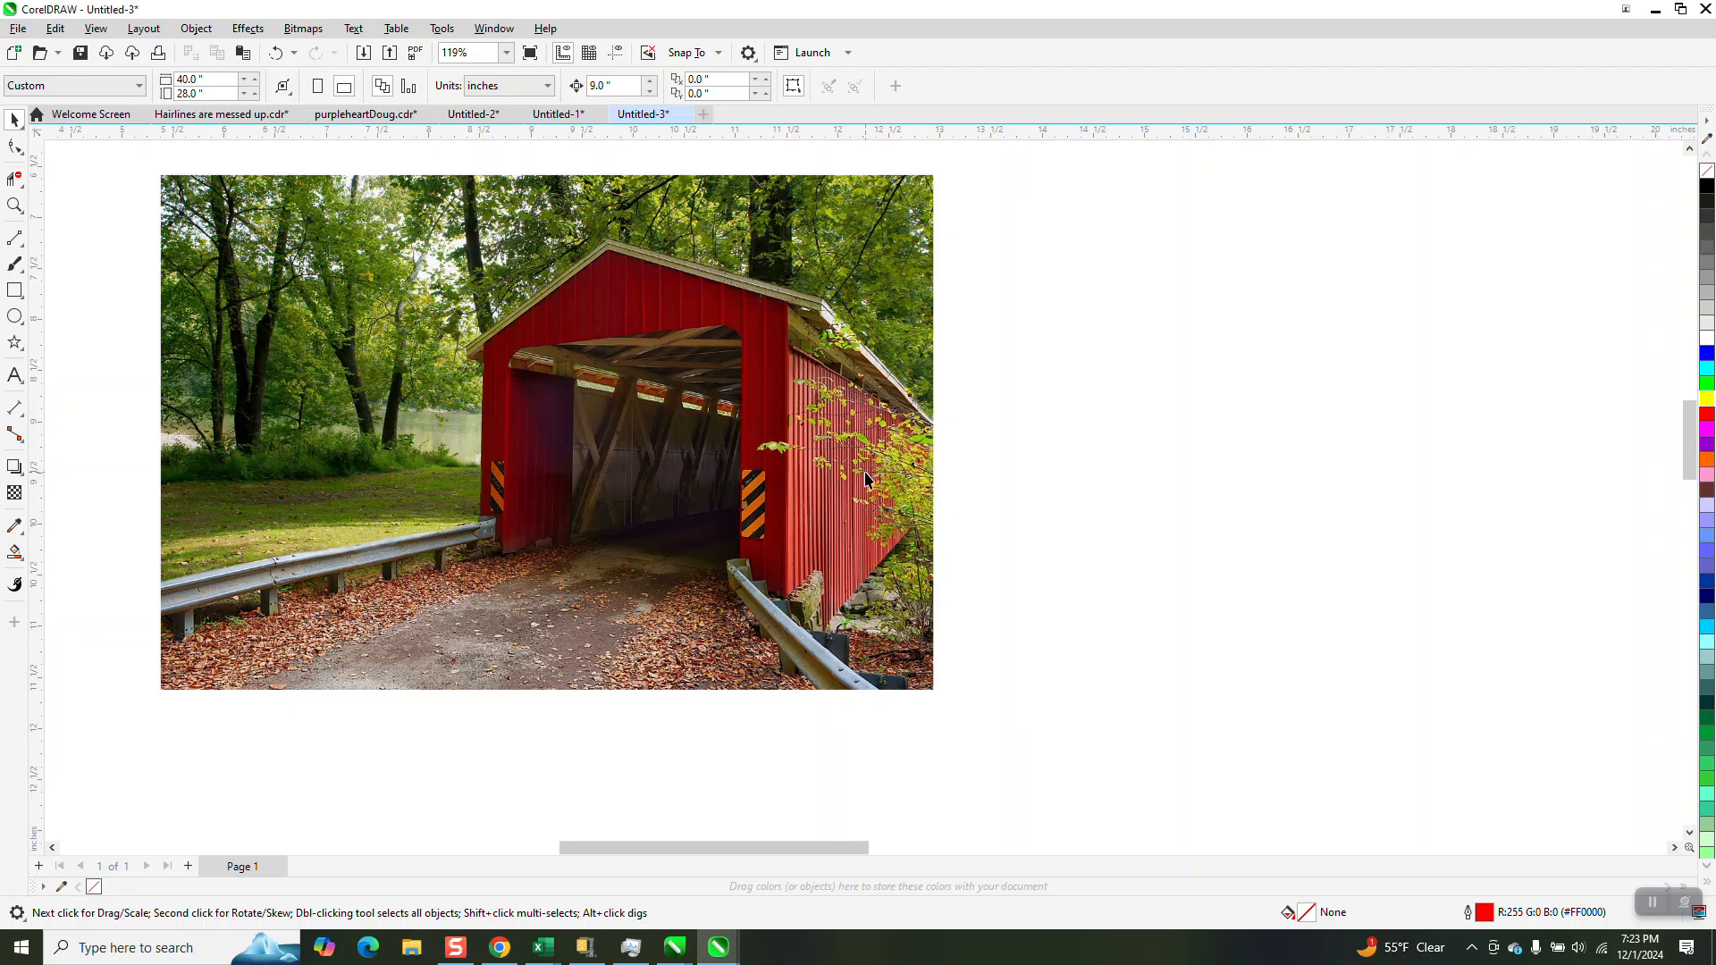
{"action": "scroll", "coordinate": [866, 480], "scroll_direction": "down", "scroll_amount": 3}
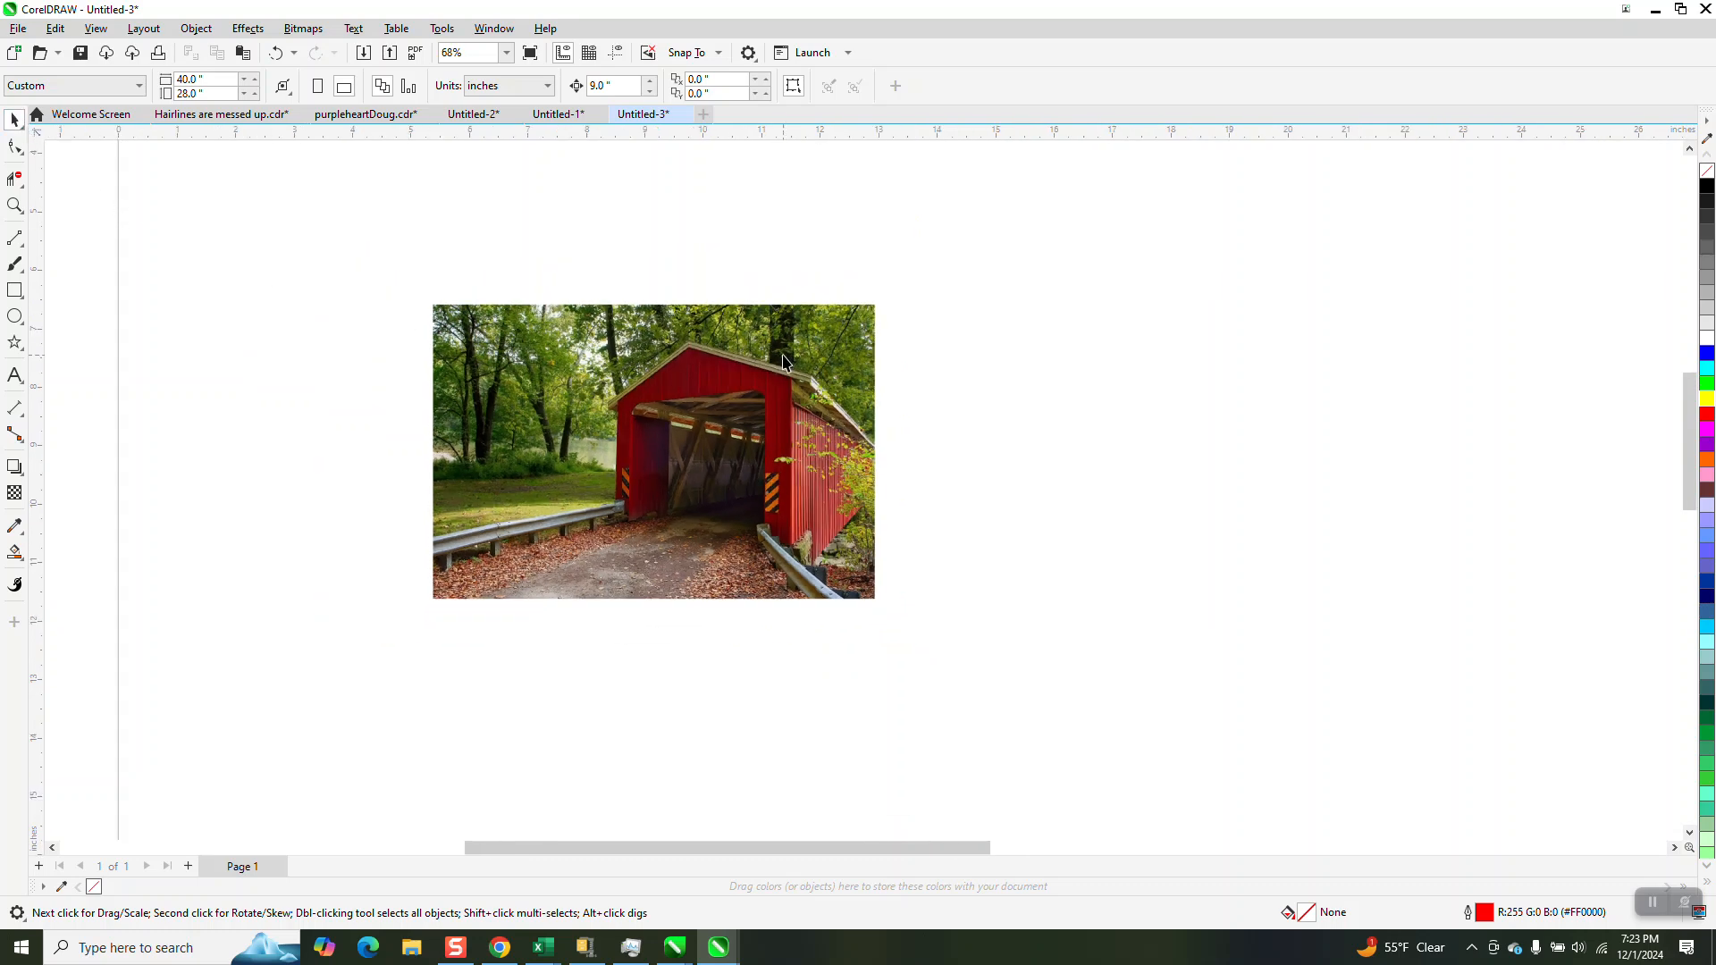
{"action": "right_click", "coordinate": [1079, 387]}
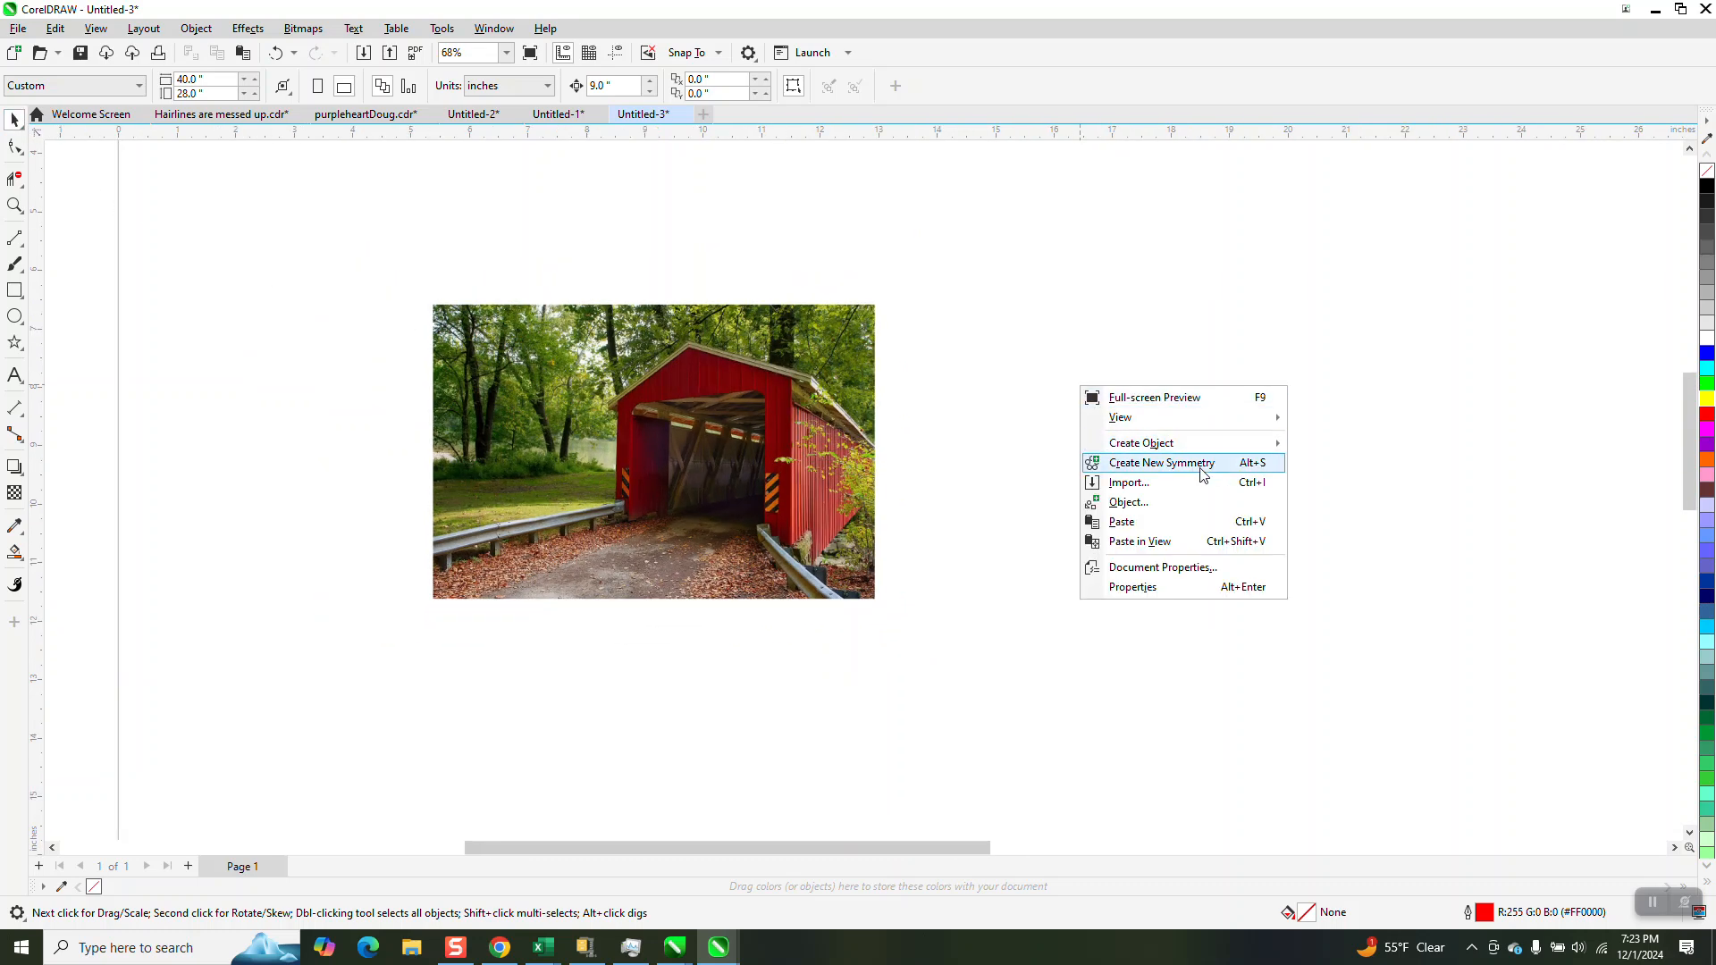
{"action": "left_click", "coordinate": [1123, 523]}
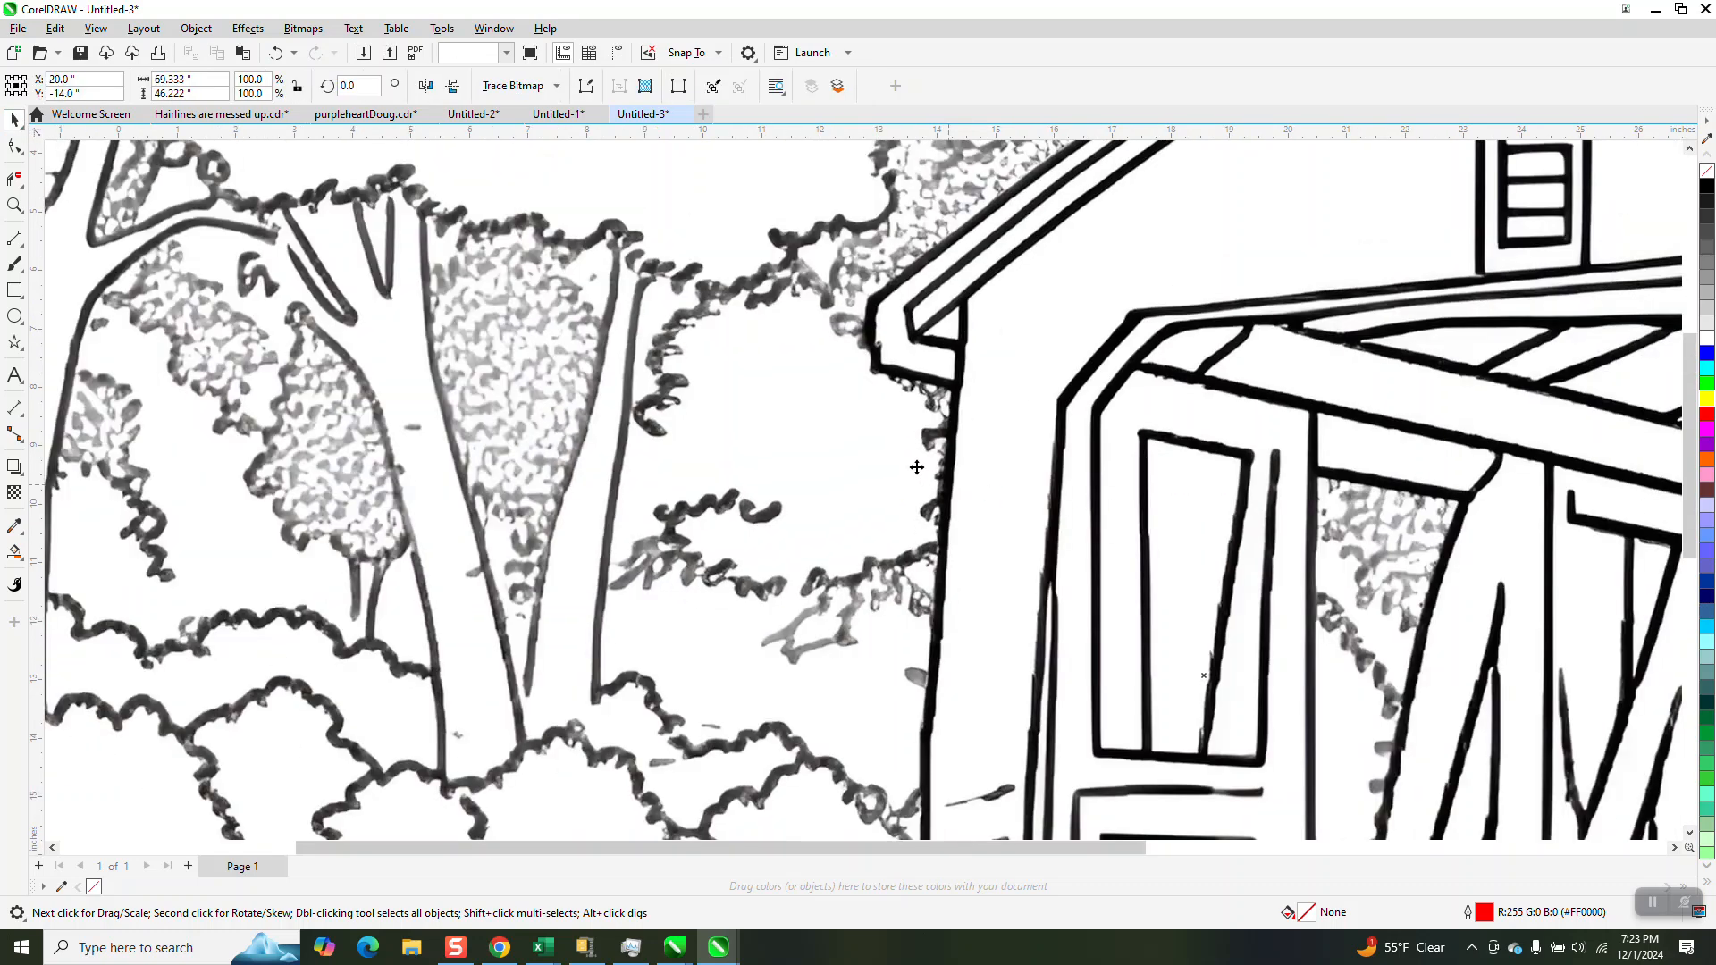
Scale the pasted bridge line drawing down to about 6.99 by 4.66 inches, beside the photo
{"action": "scroll", "coordinate": [903, 452], "scroll_direction": "down", "scroll_amount": 5}
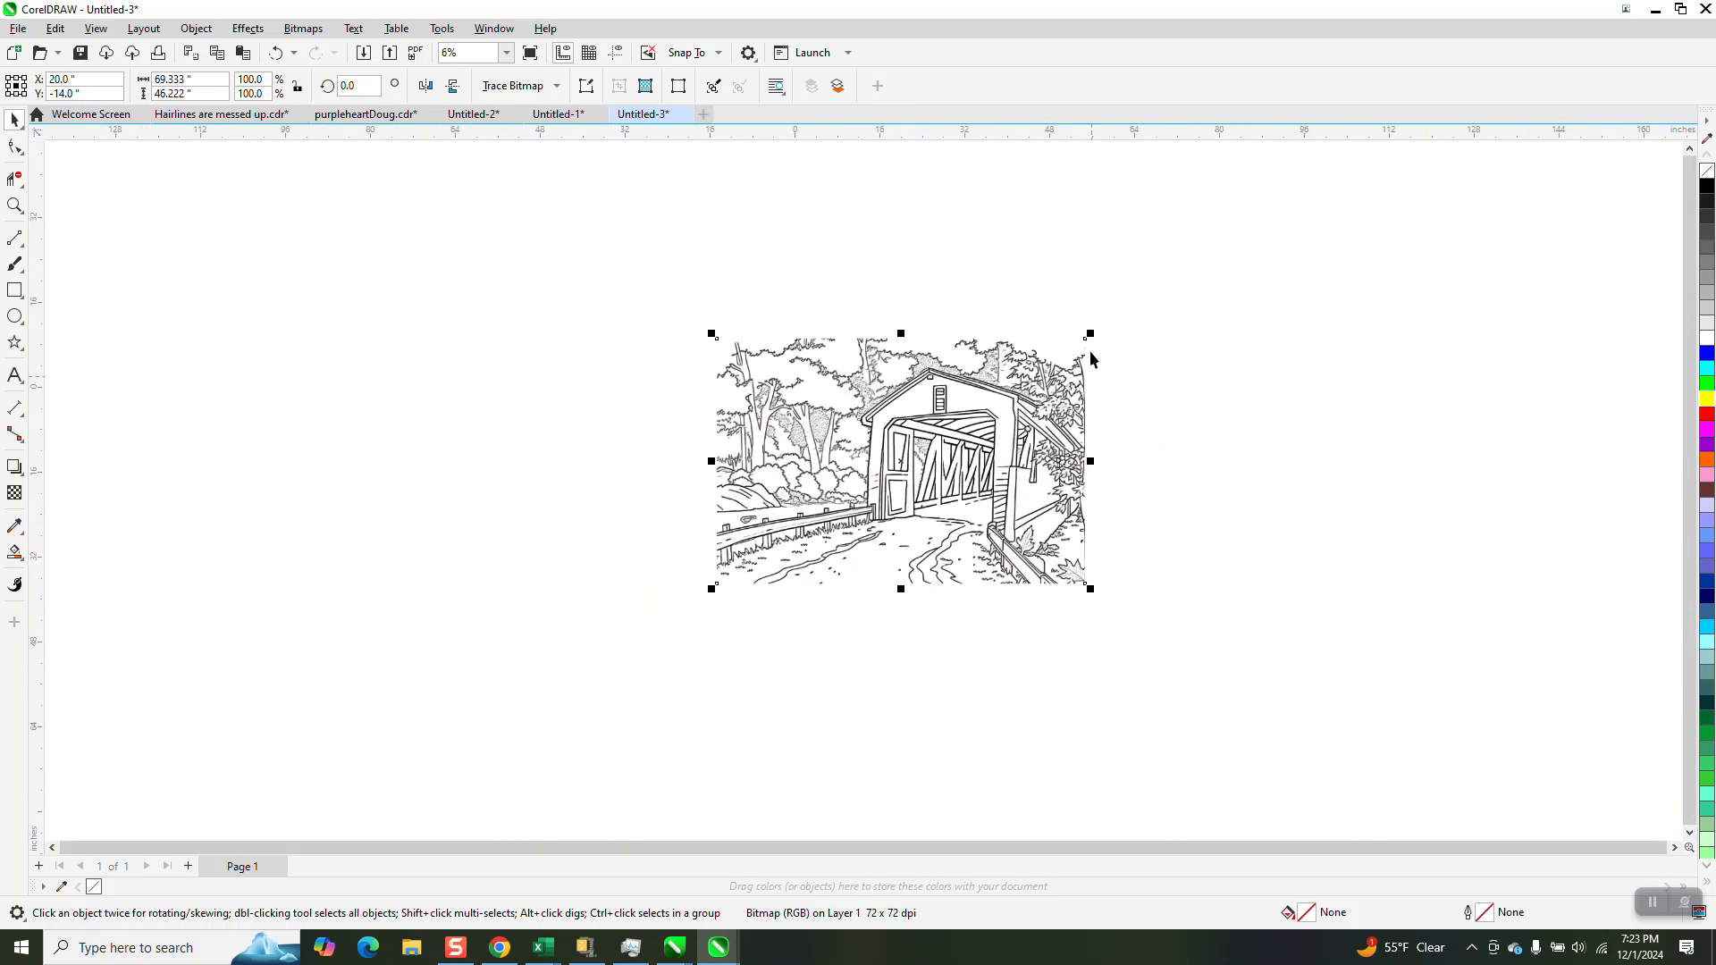
{"action": "left_click_drag", "start_coordinate": [1090, 344], "coordinate": [910, 447]}
{"action": "left_click", "coordinate": [15, 205]}
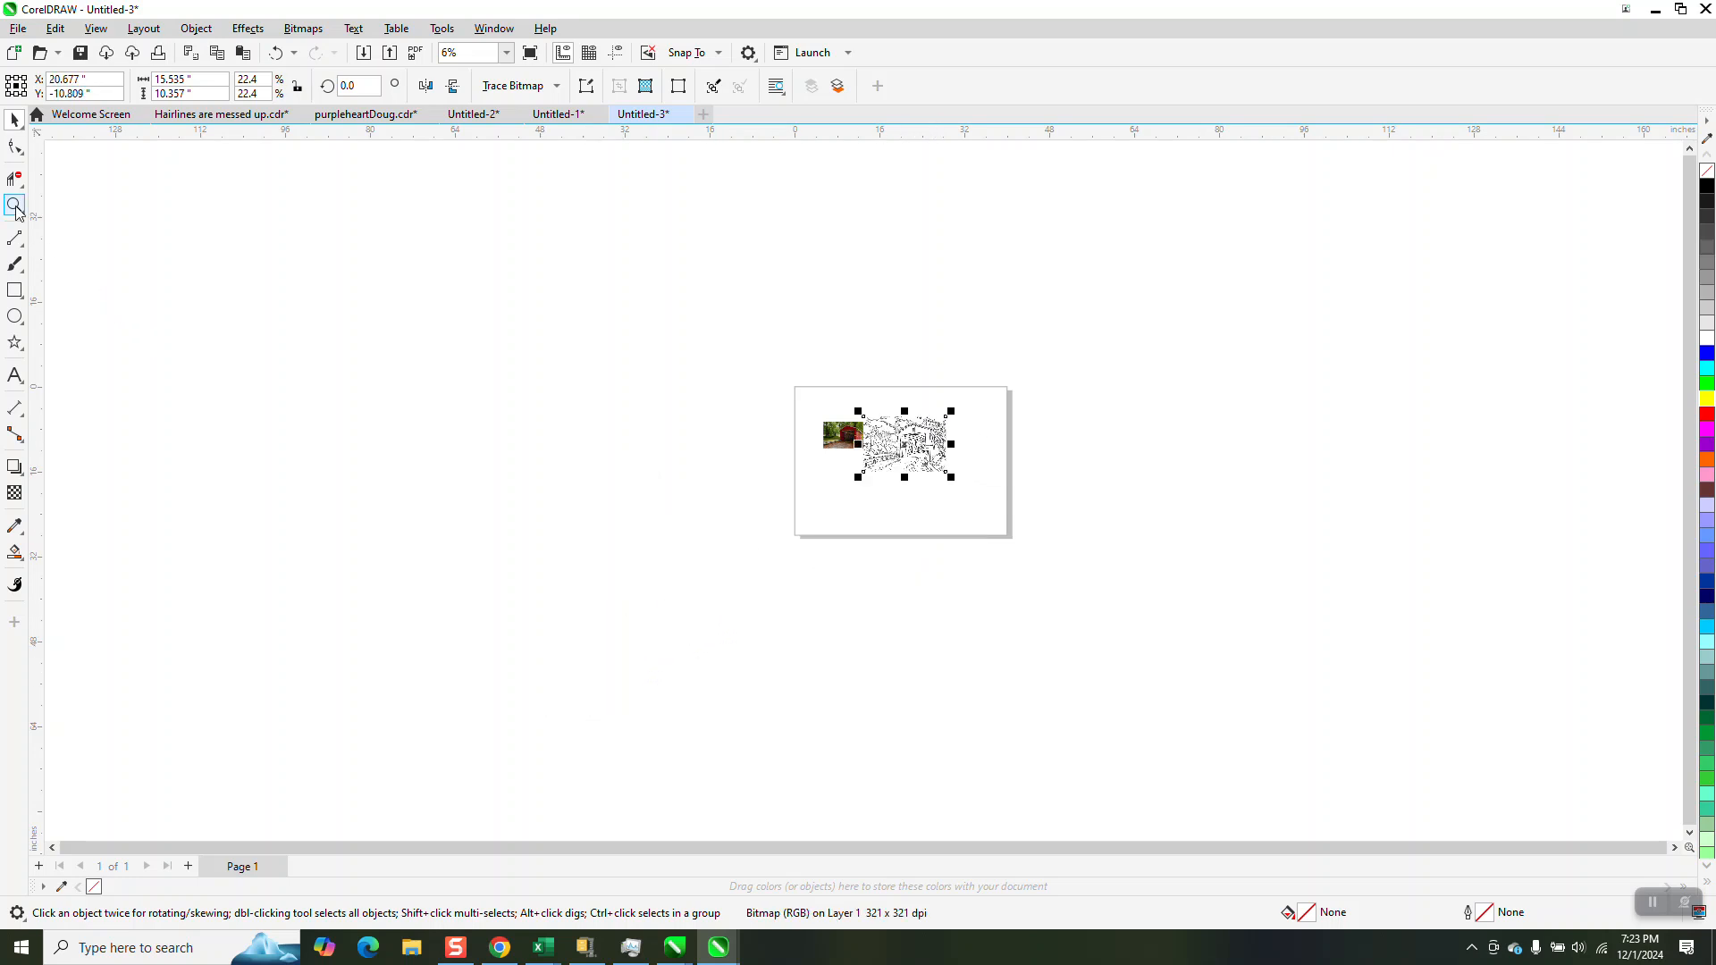
{"action": "left_click_drag", "start_coordinate": [693, 340], "coordinate": [1095, 559]}
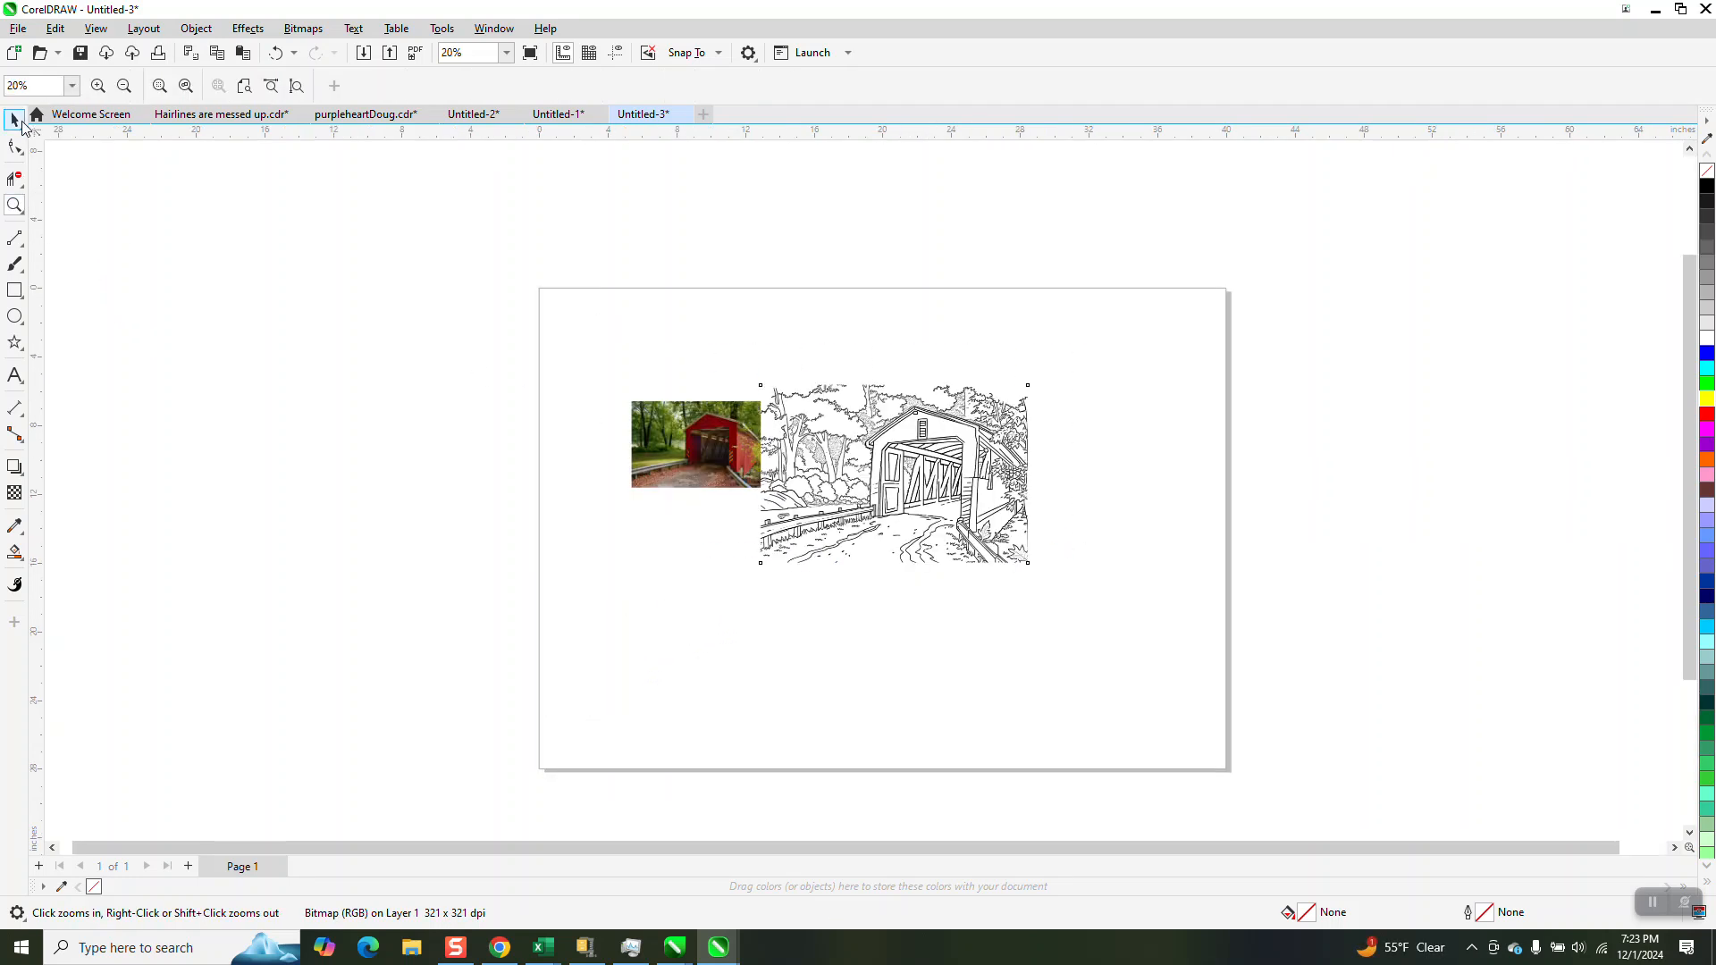
{"action": "key", "text": "space"}
{"action": "left_click_drag", "start_coordinate": [1033, 381], "coordinate": [861, 437]}
Draw a rectangle about 11.35 by 7.13 inches around the bridge line drawing and fill it with yellow
{"action": "left_click", "coordinate": [16, 290]}
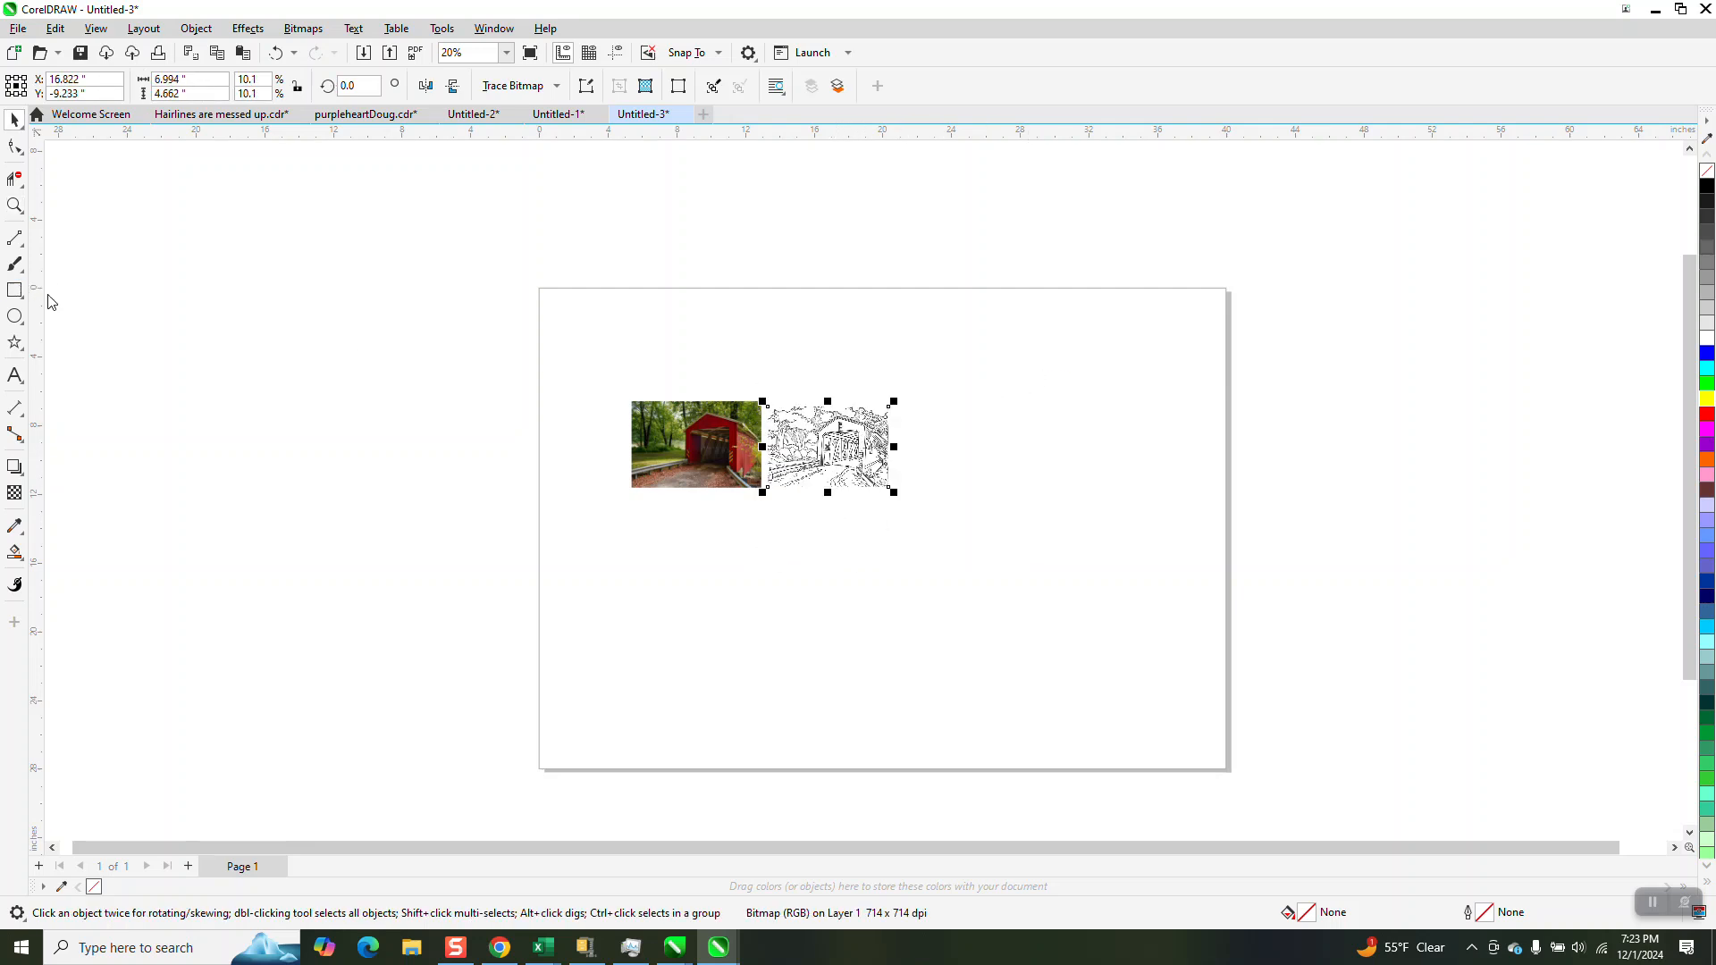
{"action": "left_click_drag", "start_coordinate": [728, 390], "coordinate": [922, 511]}
{"action": "left_click", "coordinate": [1708, 401]}
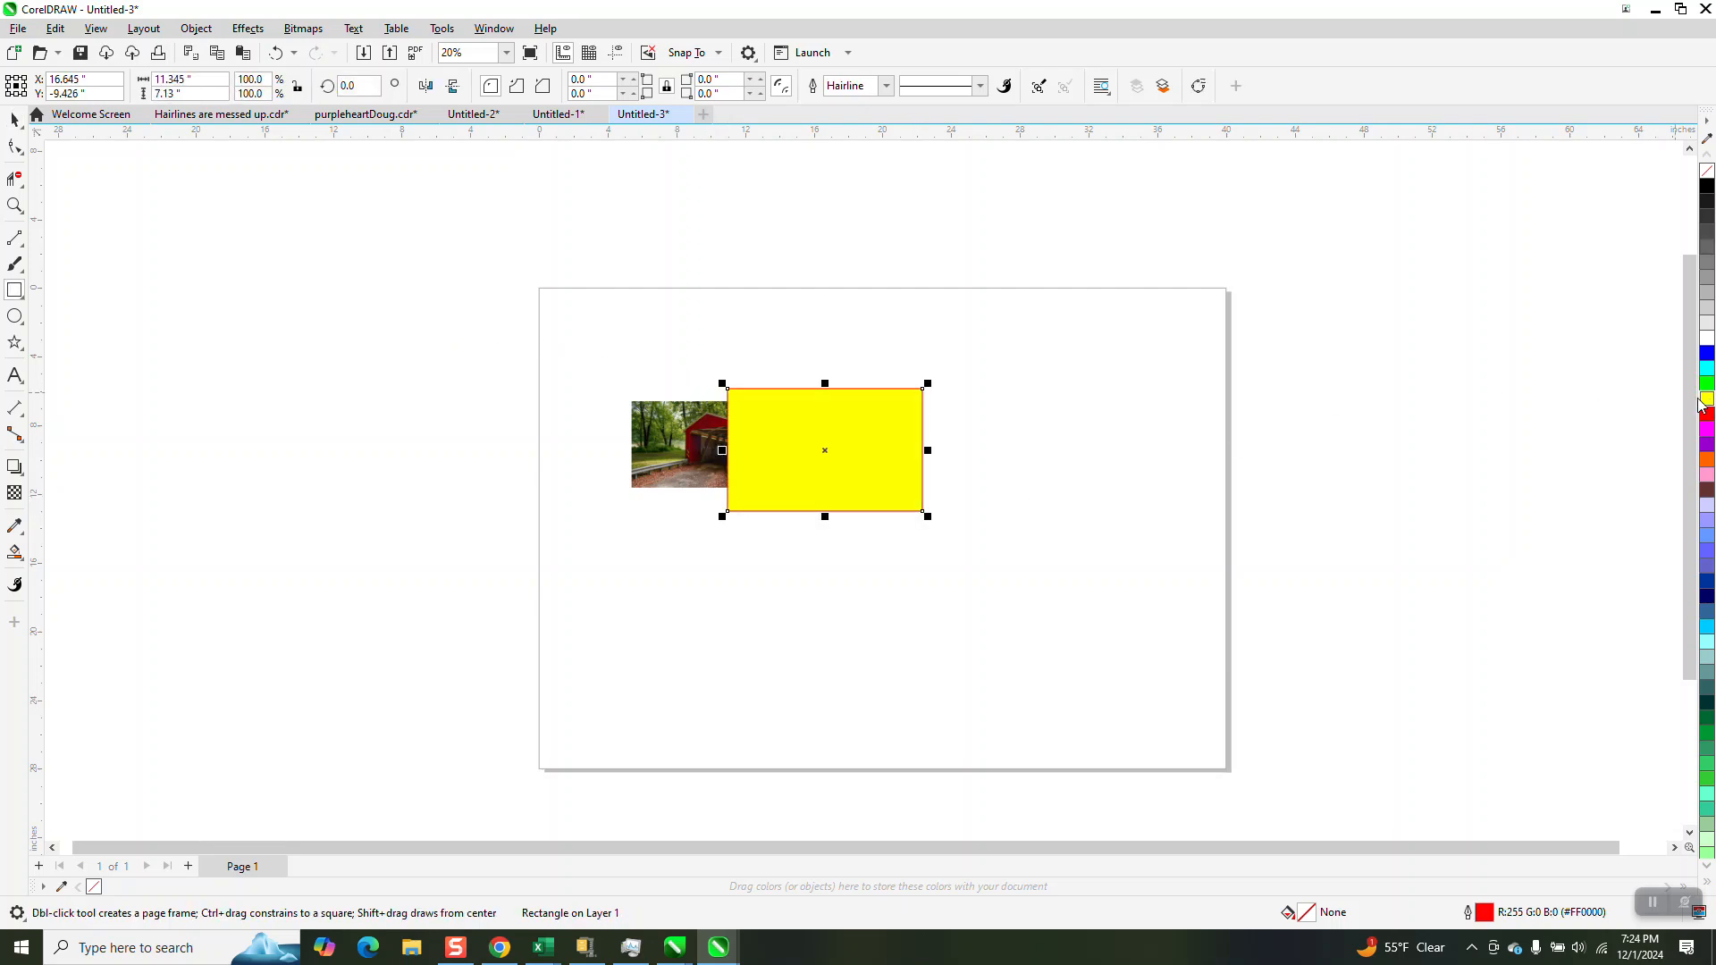
Send the yellow rectangle to the back of the page, behind the bridge line drawing
{"action": "left_click", "coordinate": [195, 27]}
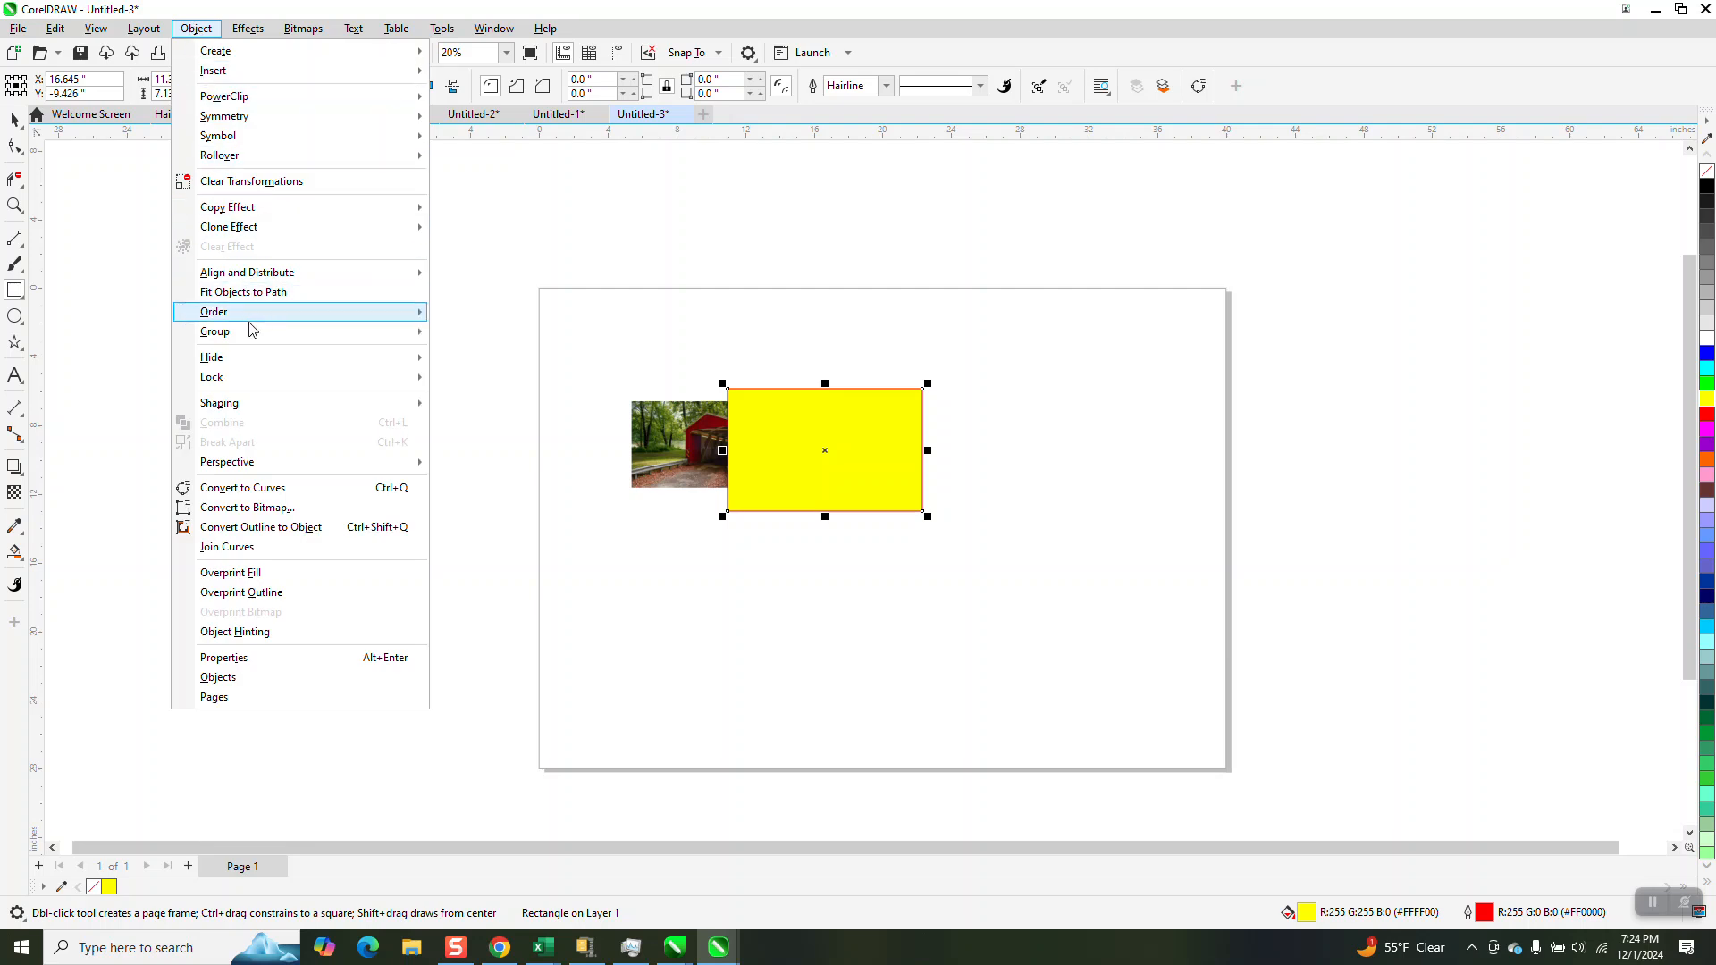
{"action": "mouse_move", "coordinate": [251, 332]}
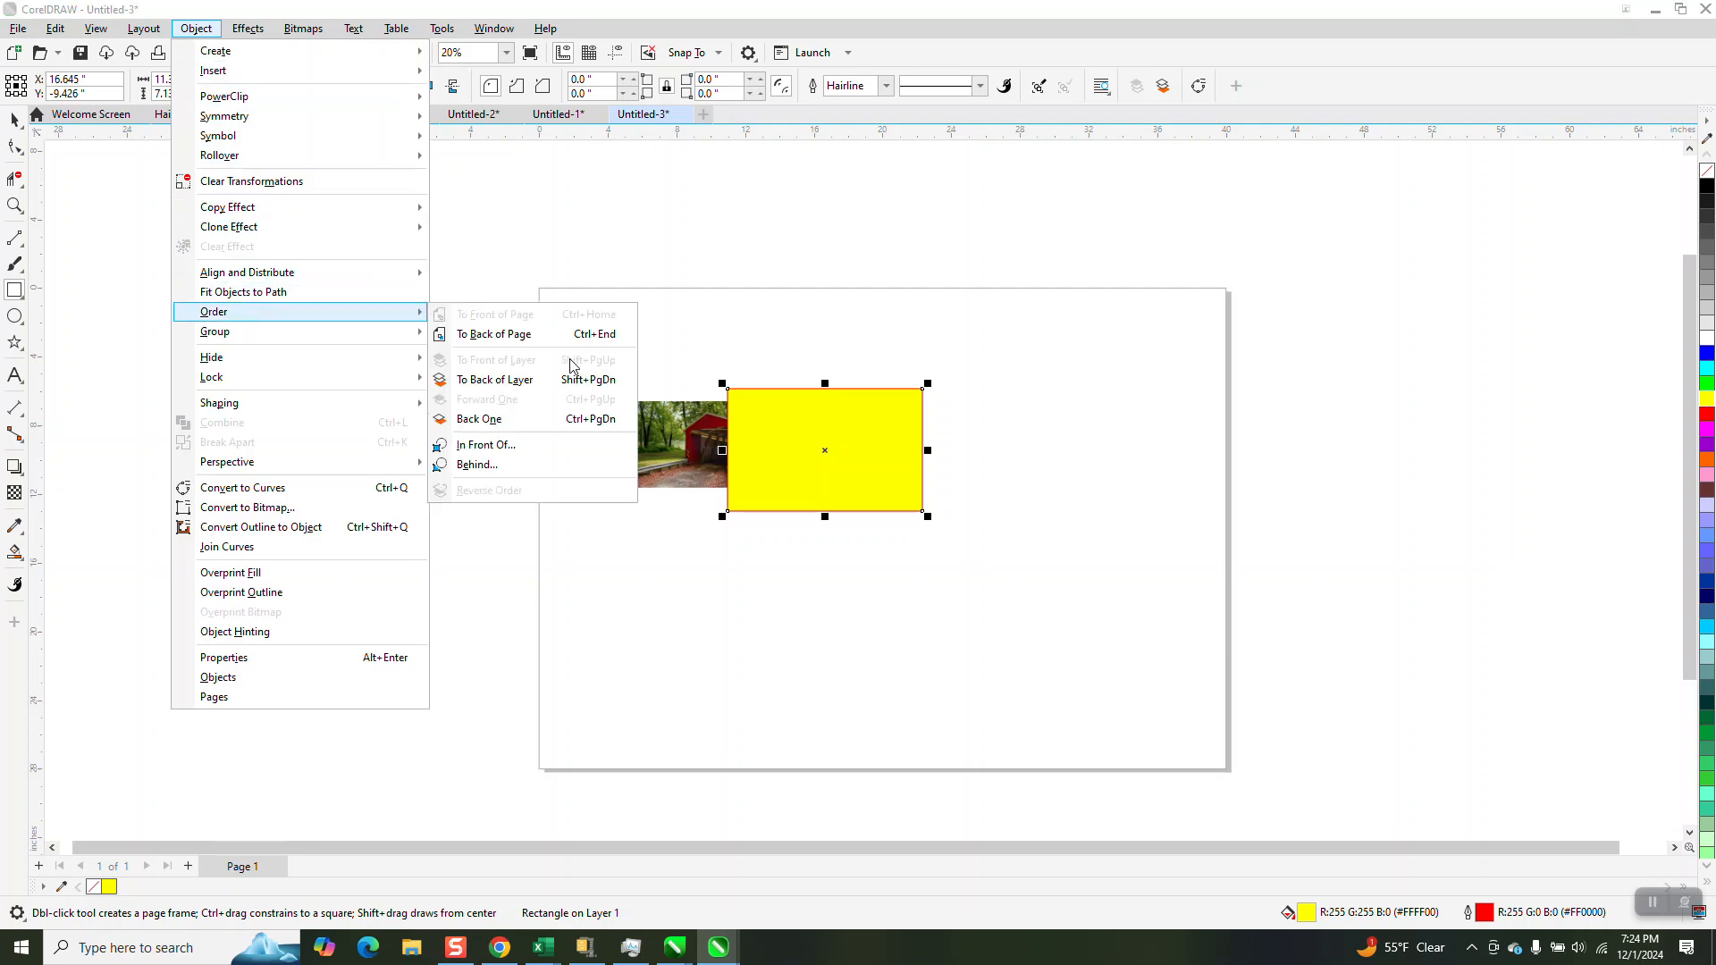
{"action": "left_click", "coordinate": [528, 344]}
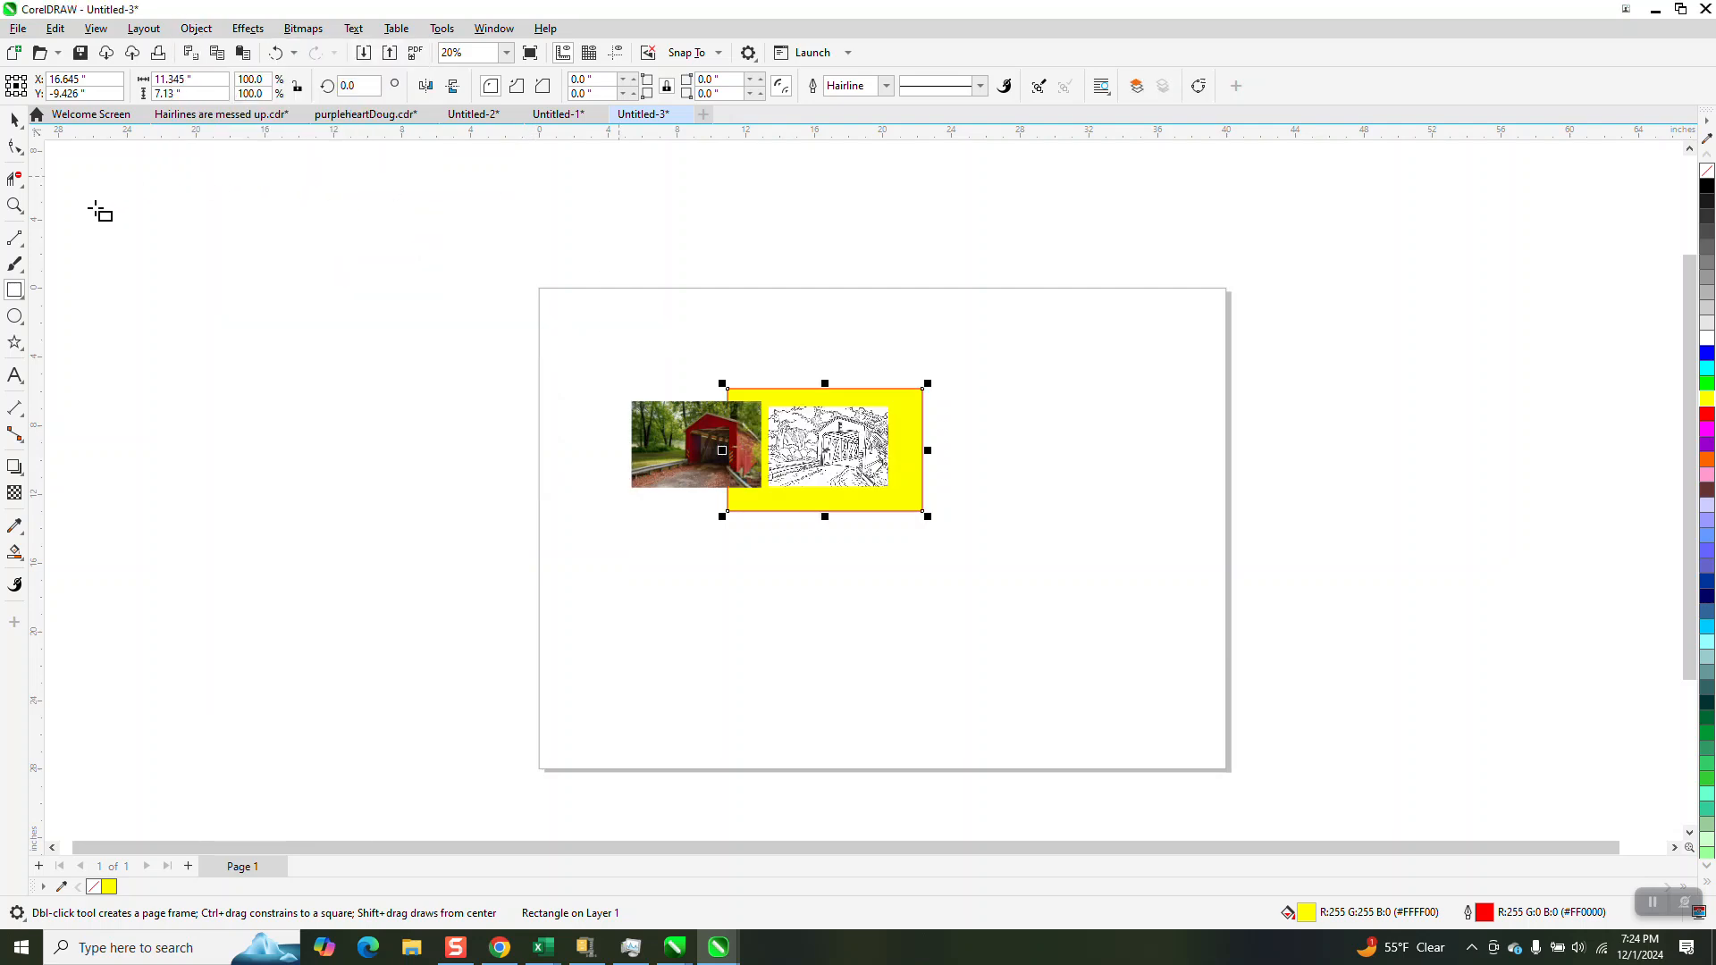
{"action": "left_click", "coordinate": [15, 205]}
{"action": "left_click_drag", "start_coordinate": [772, 396], "coordinate": [921, 494]}
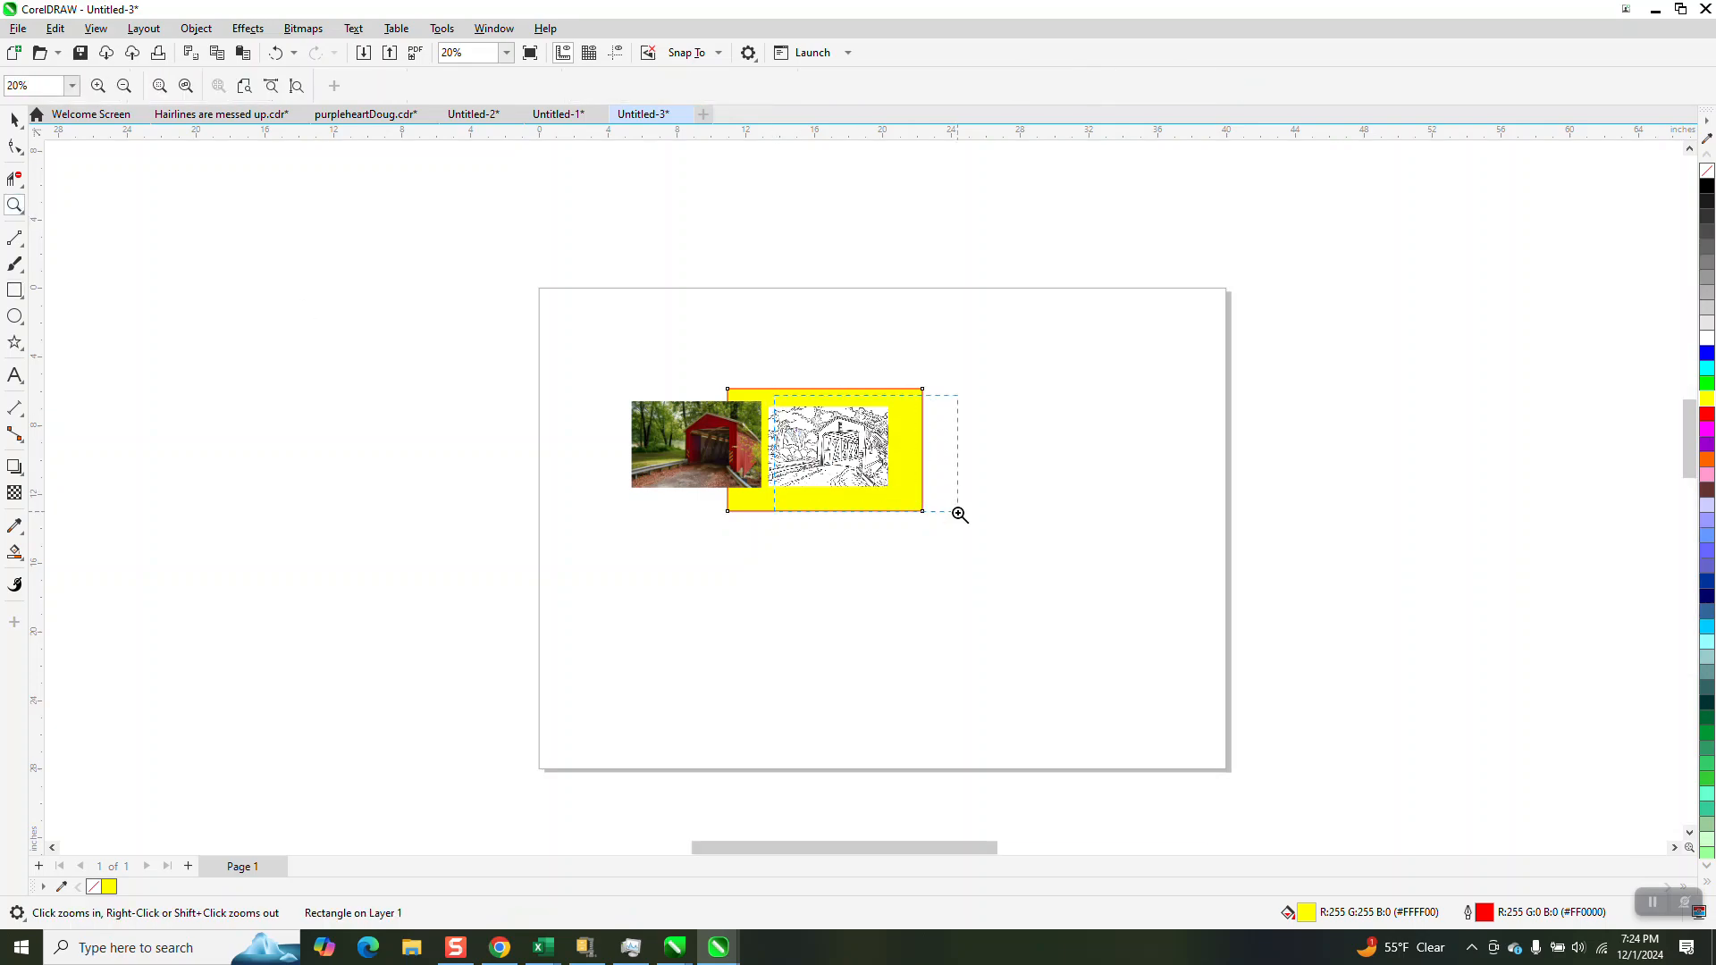
Scale the bridge line drawing bitmap down to about 4.22 by 2.81 inches and reposition it within the yellow rectangle
{"action": "left_click_drag", "start_coordinate": [745, 470], "coordinate": [755, 481]}
{"action": "scroll", "coordinate": [720, 340], "scroll_direction": "down", "scroll_amount": 3}
{"action": "scroll", "coordinate": [710, 330], "scroll_direction": "down", "scroll_amount": 1}
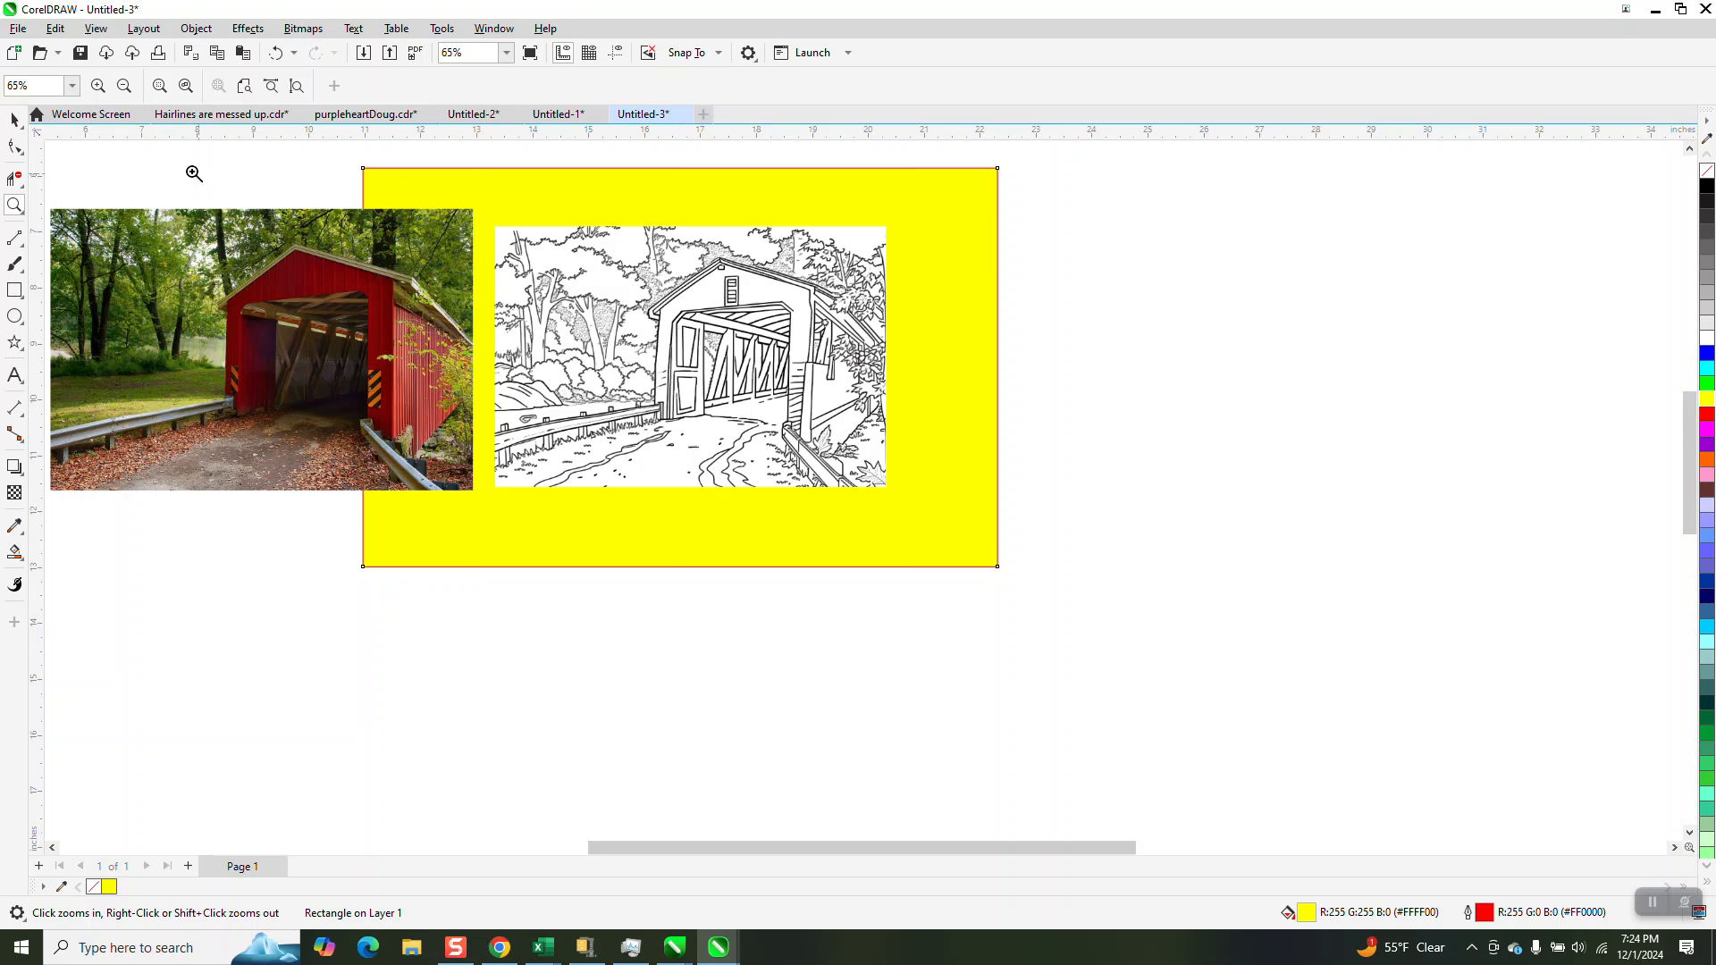
{"action": "left_click", "coordinate": [14, 120]}
{"action": "left_click", "coordinate": [627, 282]}
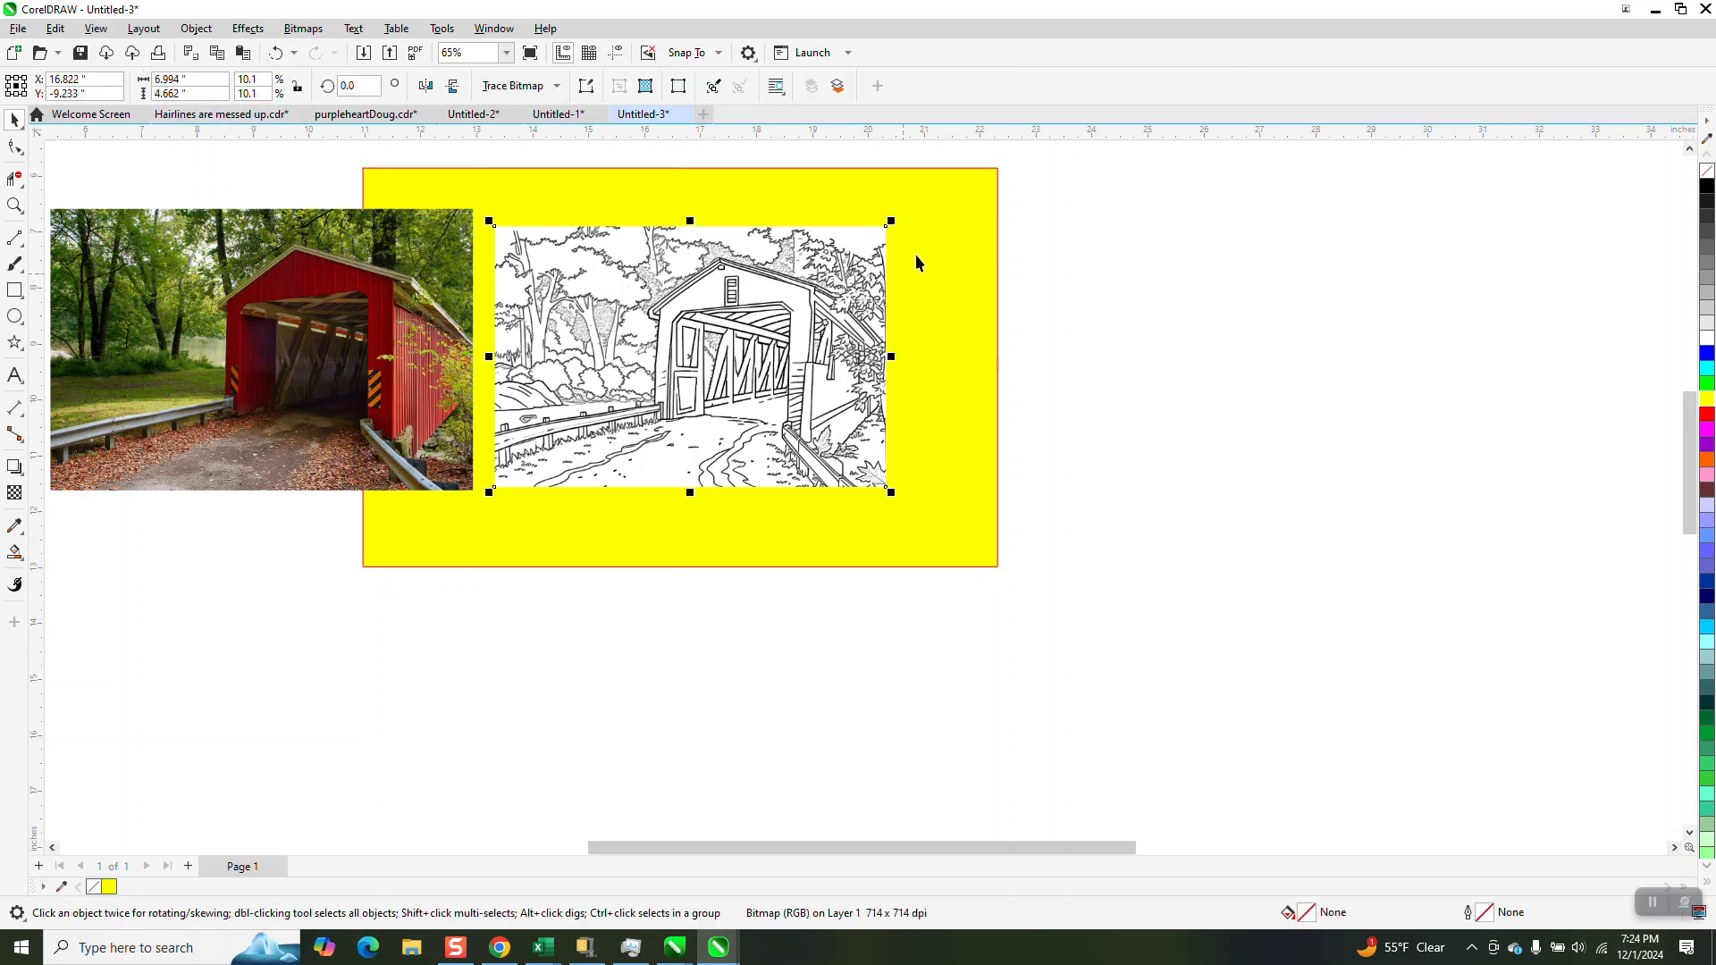
{"action": "left_click_drag", "start_coordinate": [891, 222], "coordinate": [730, 331]}
{"action": "left_click_drag", "start_coordinate": [680, 409], "coordinate": [705, 368]}
Trace the bridge line drawing with the Clipart outline trace, removing the background color from the entire image
{"action": "left_click", "coordinate": [556, 86]}
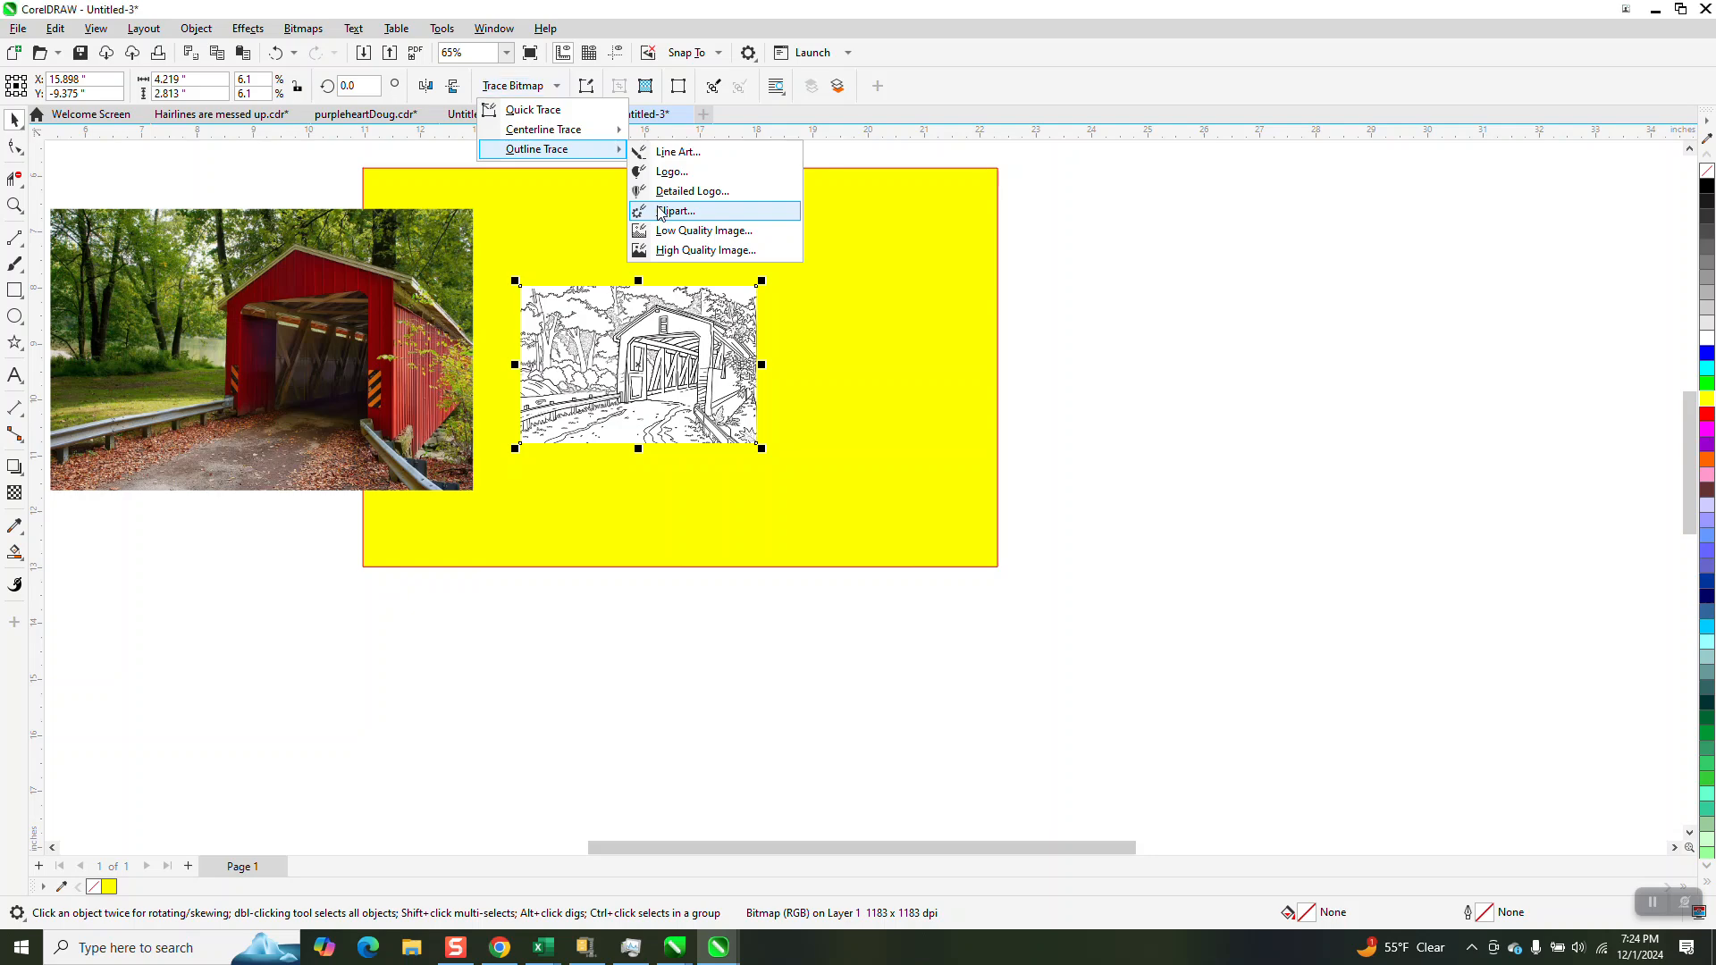
{"action": "left_click", "coordinate": [660, 213]}
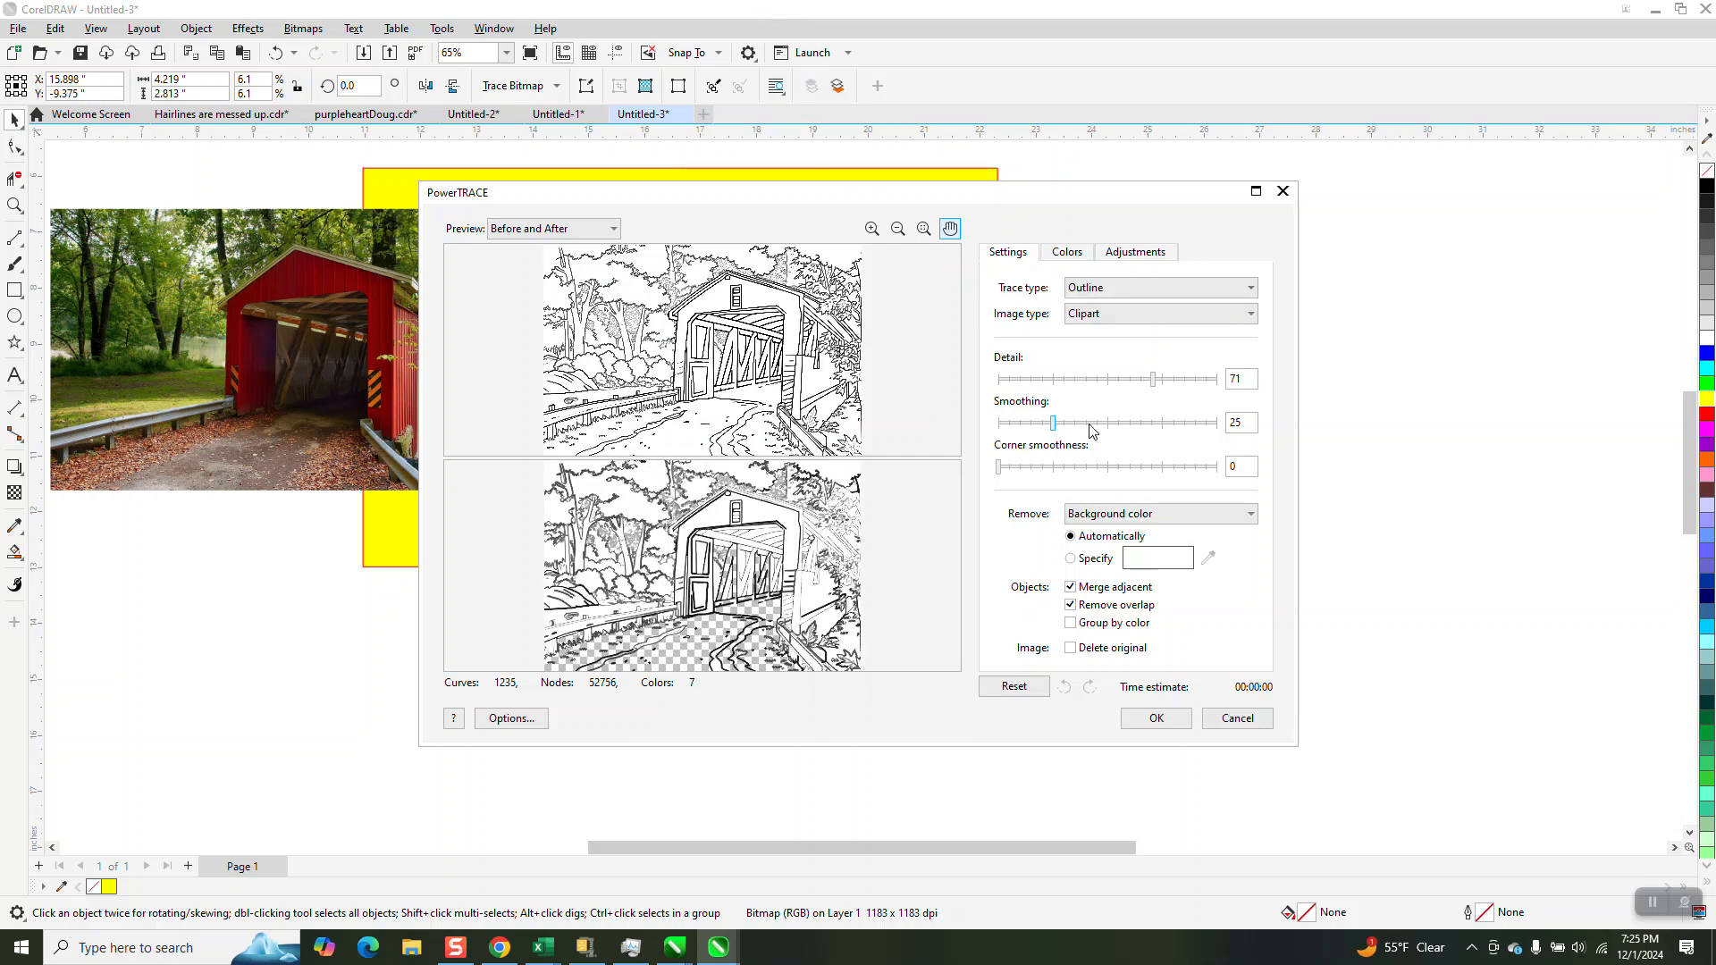
{"action": "left_click", "coordinate": [1248, 521]}
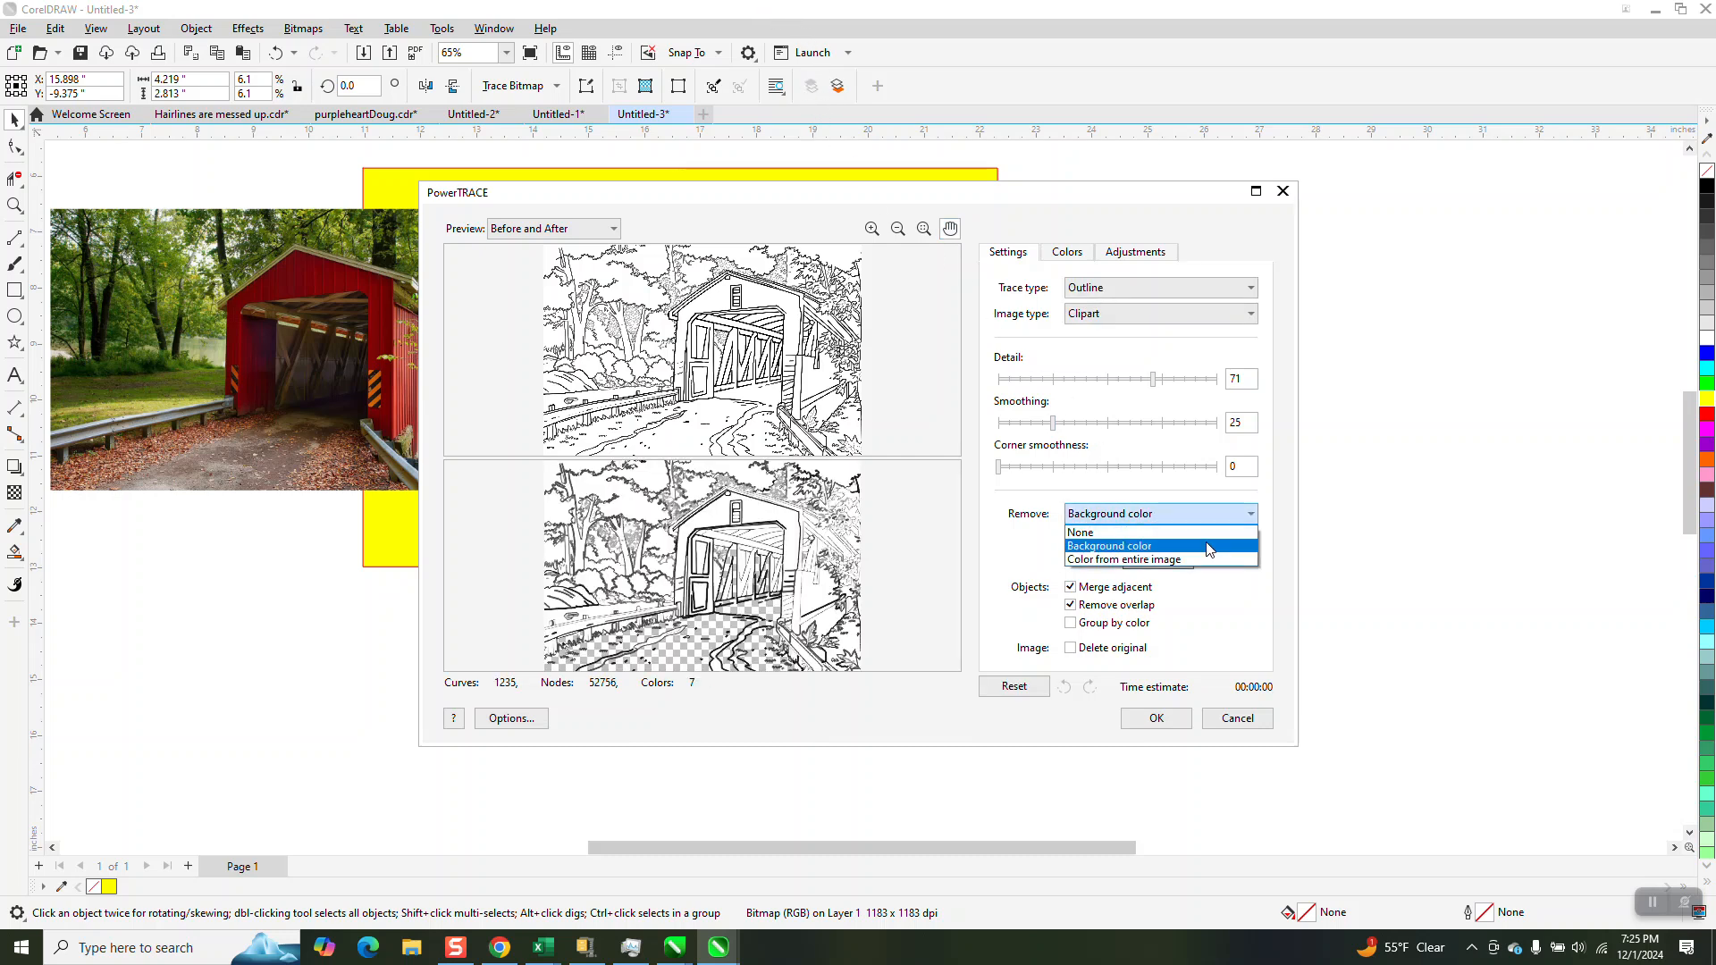
{"action": "left_click", "coordinate": [1183, 560]}
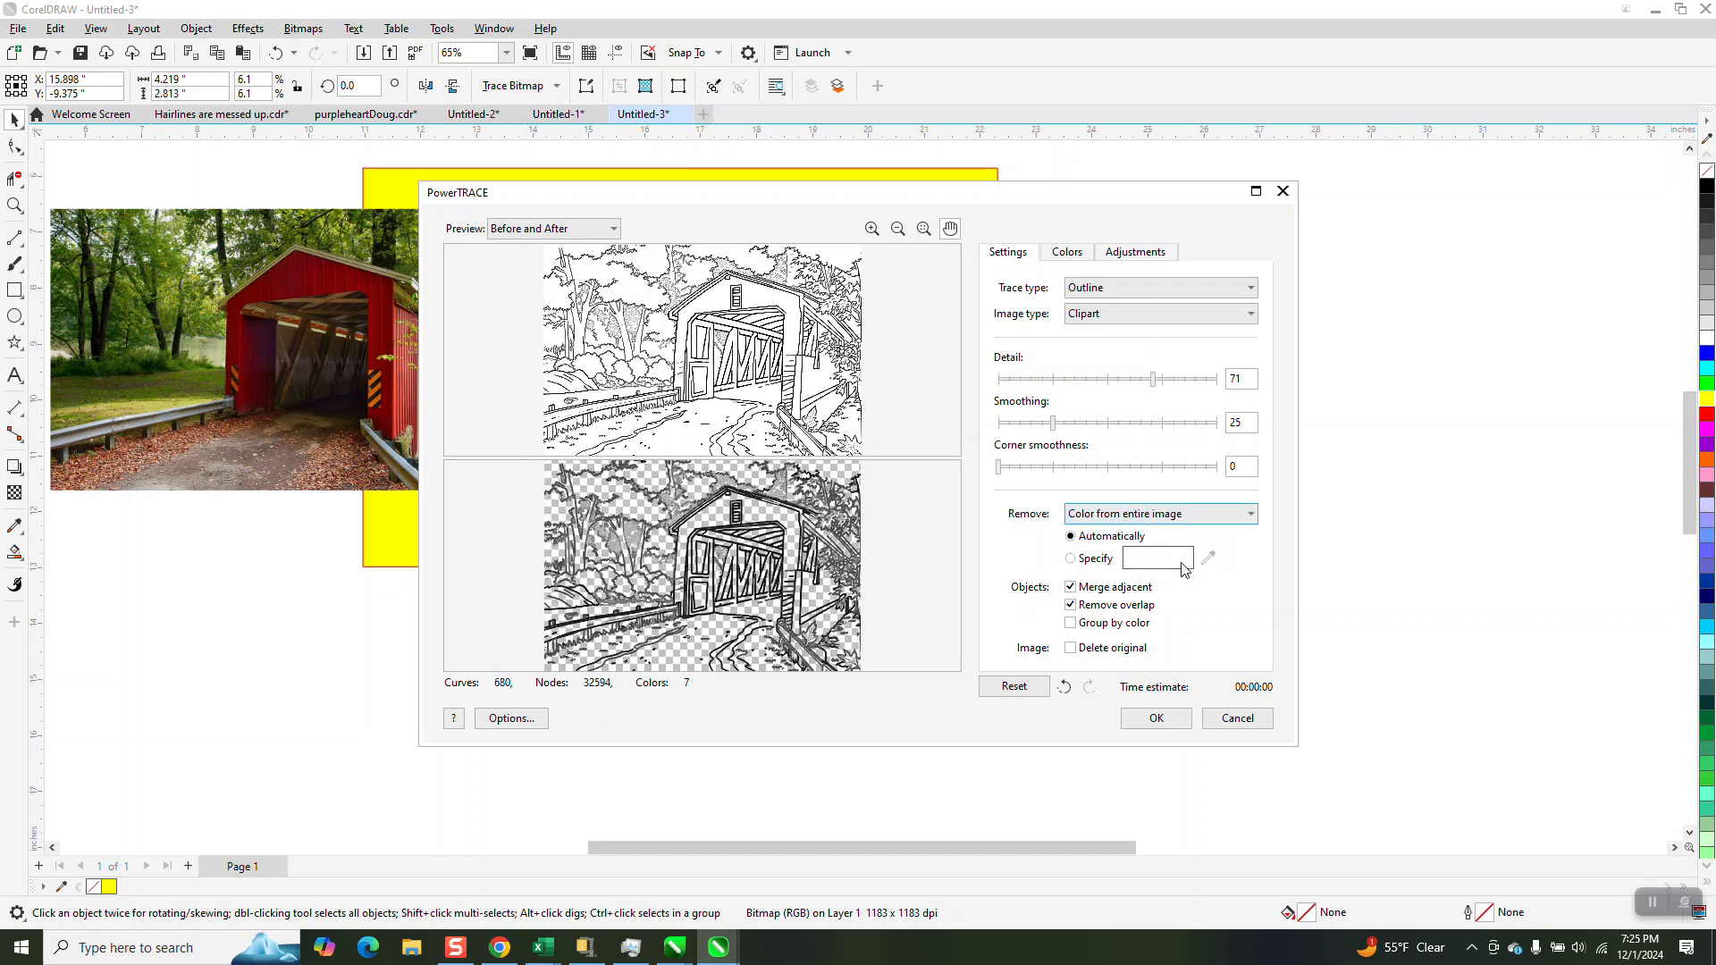
{"action": "left_click", "coordinate": [1162, 720]}
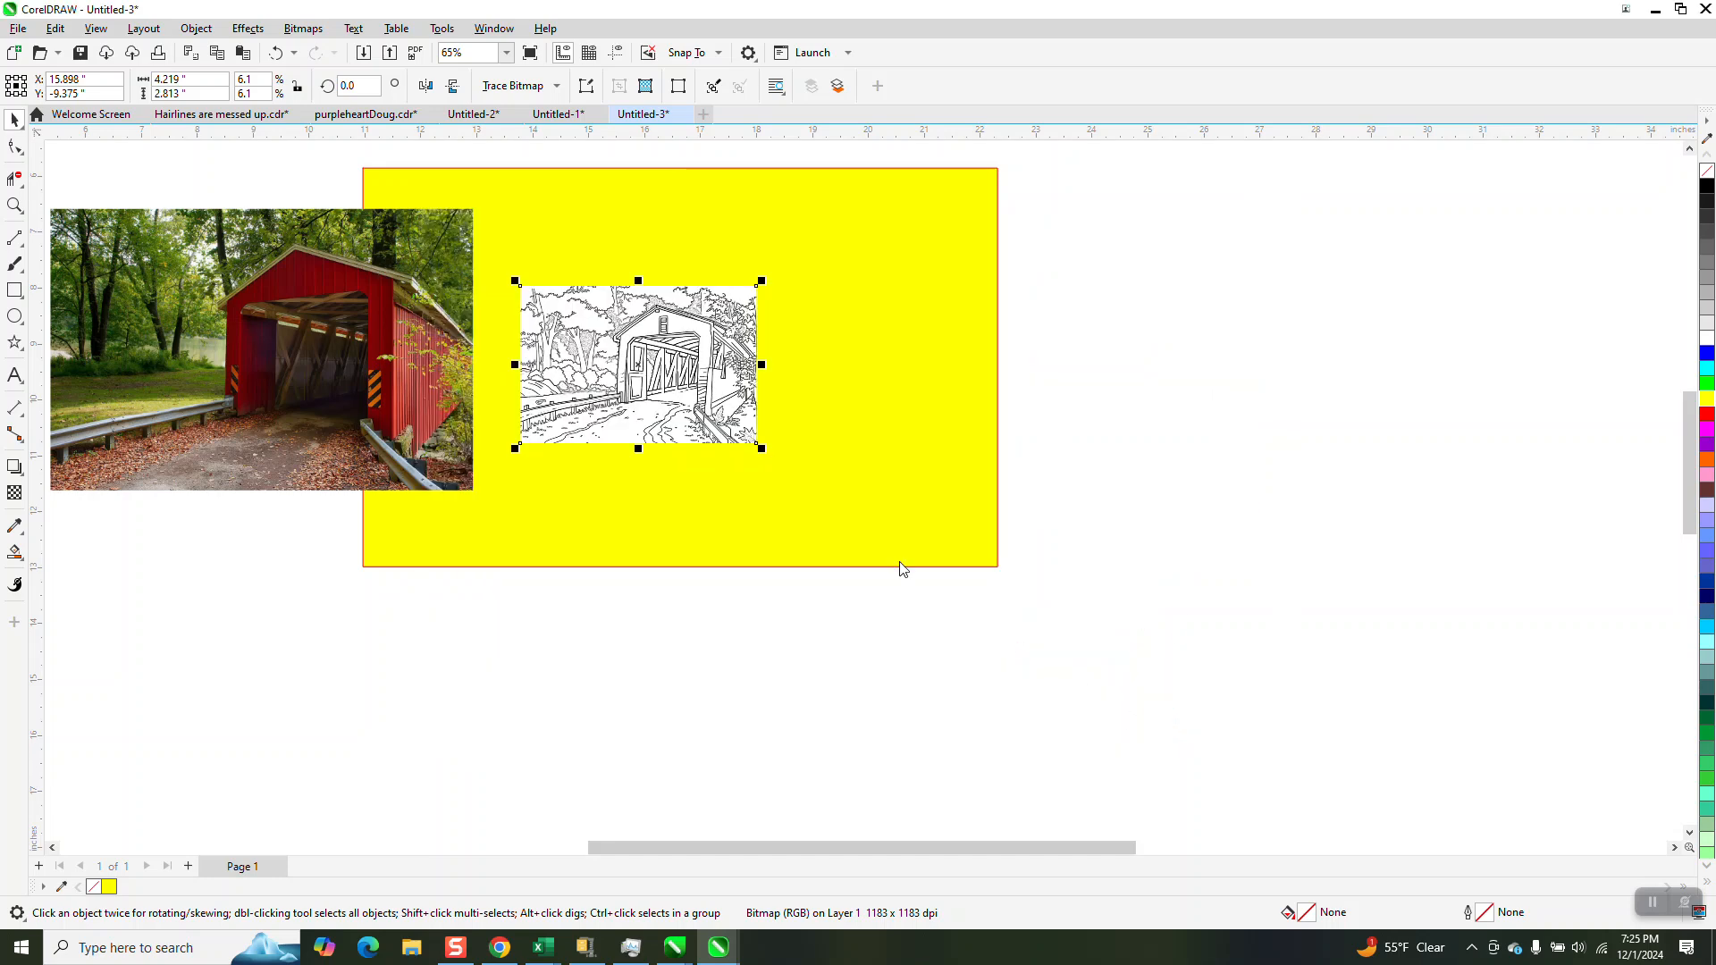
Move the traced bridge beside its source bitmap and move the bridge photo outside the yellow rectangle, beyond the tracing
{"action": "left_click", "coordinate": [644, 380]}
{"action": "left_click_drag", "start_coordinate": [644, 379], "coordinate": [885, 380]}
{"action": "left_click_drag", "start_coordinate": [383, 343], "coordinate": [1367, 418]}
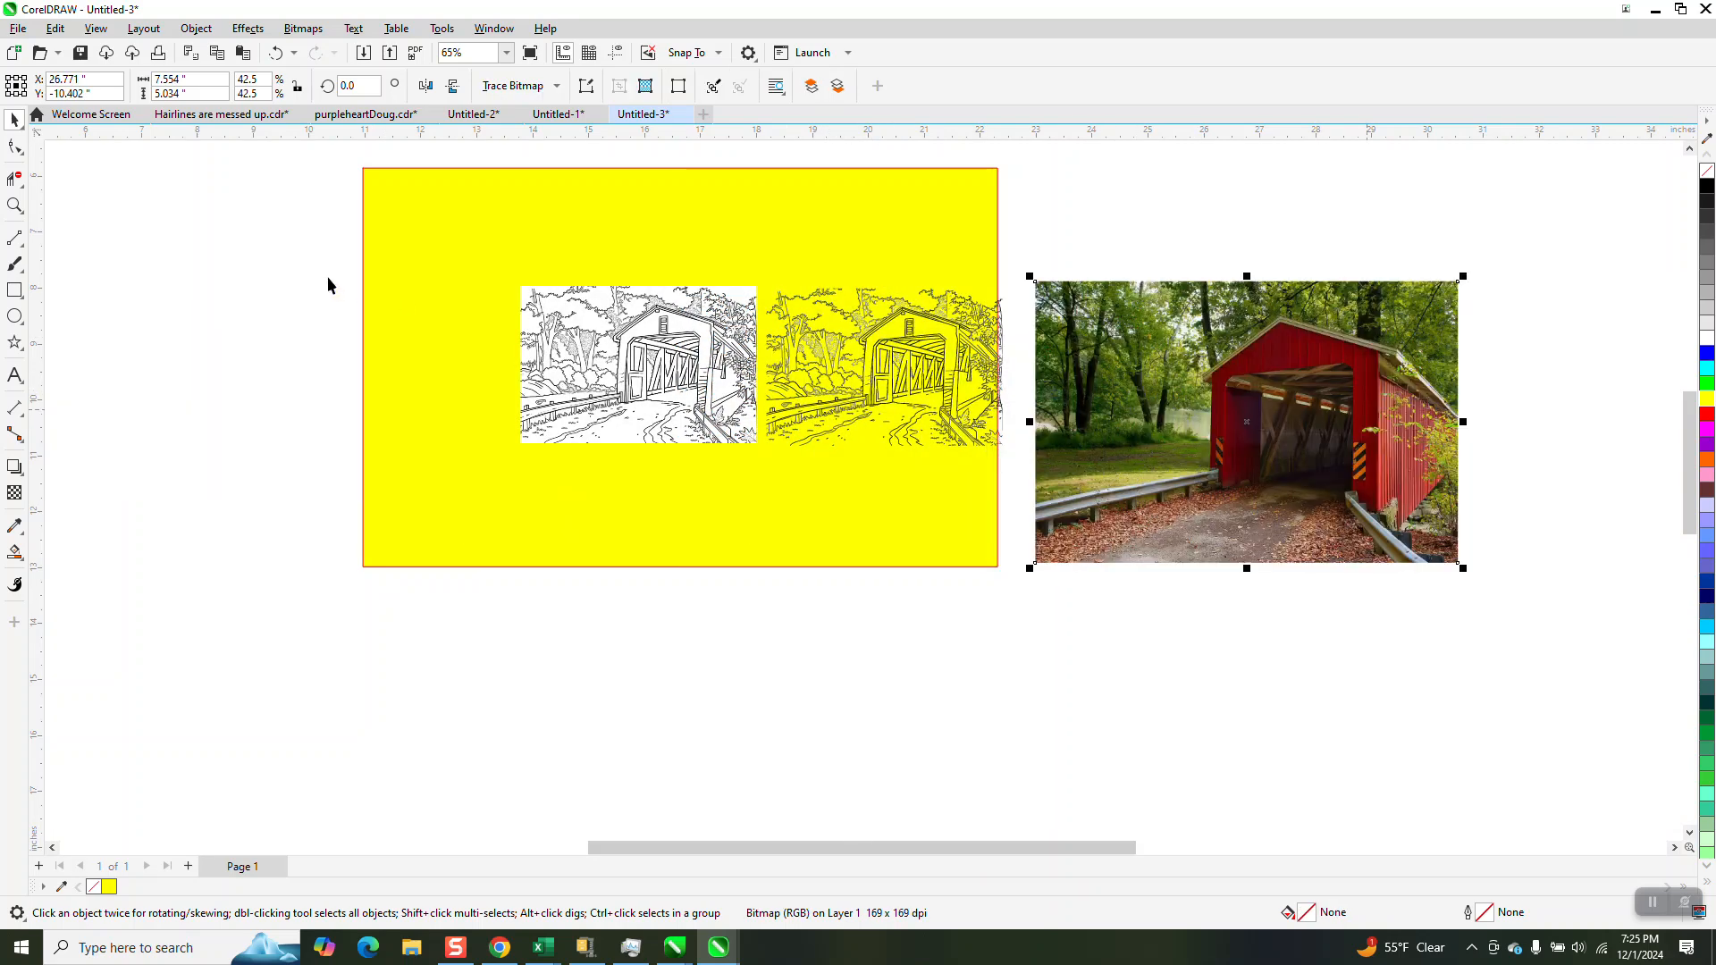
Inspect the traced tree details up close and delete the source line drawing bitmap and the yellow rectangle
{"action": "left_click", "coordinate": [14, 206]}
{"action": "left_click_drag", "start_coordinate": [729, 286], "coordinate": [1053, 505]}
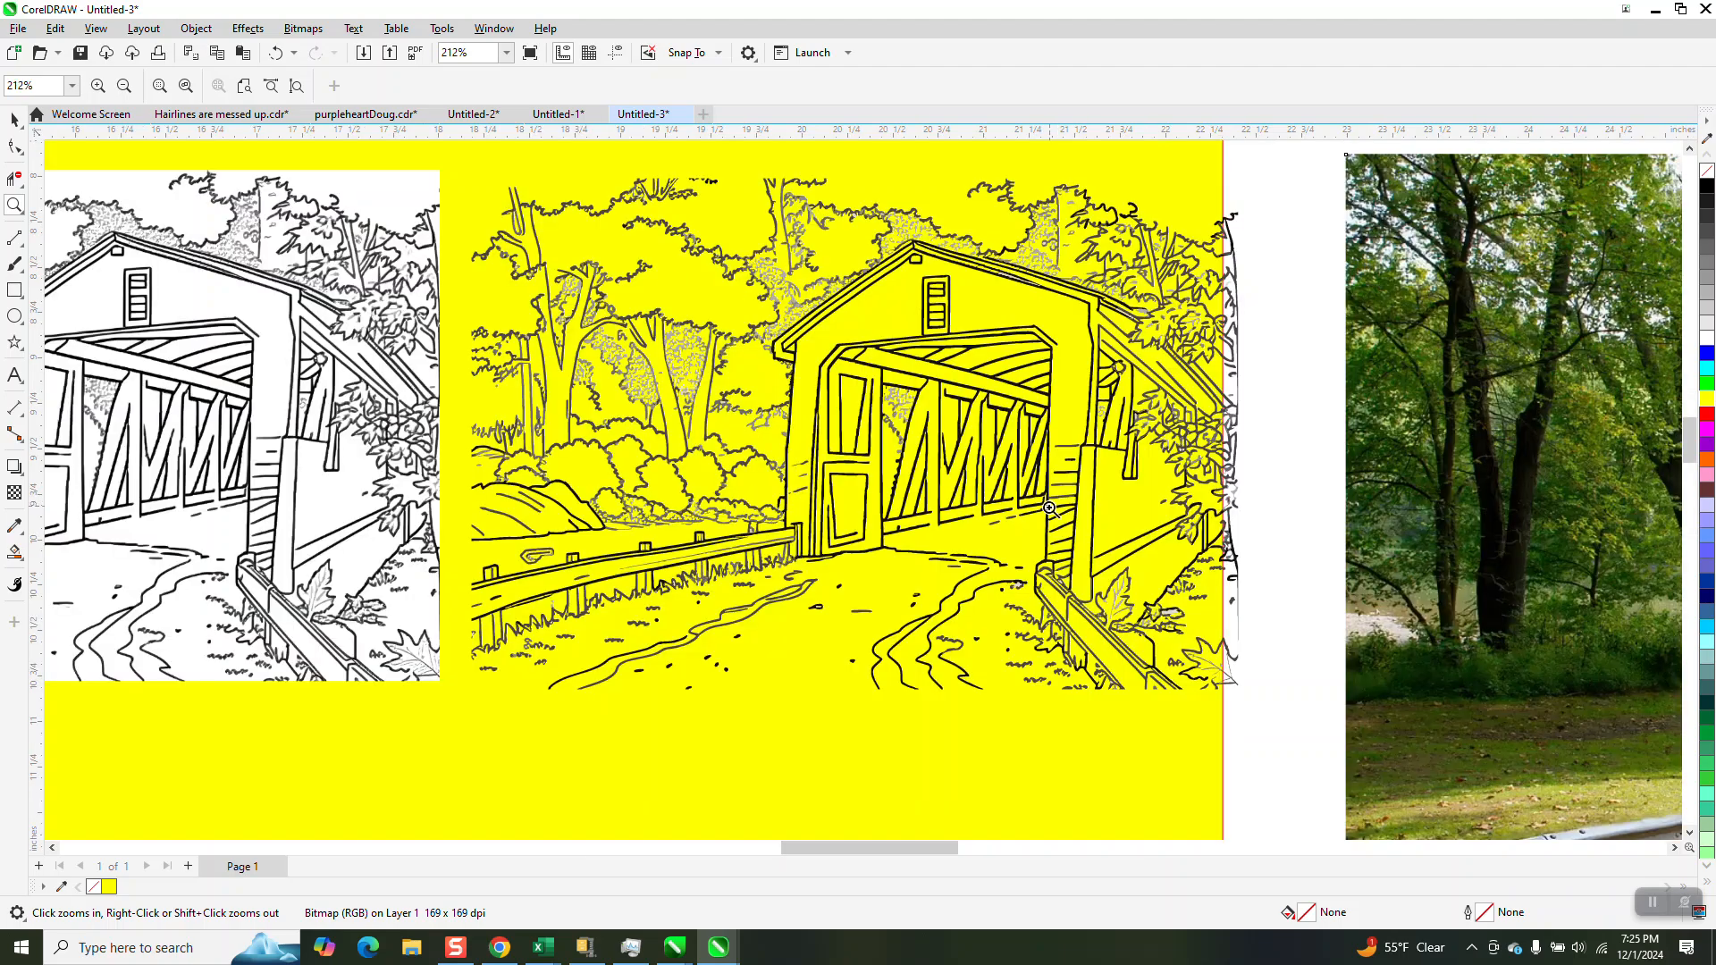
{"action": "left_click_drag", "start_coordinate": [664, 317], "coordinate": [732, 401]}
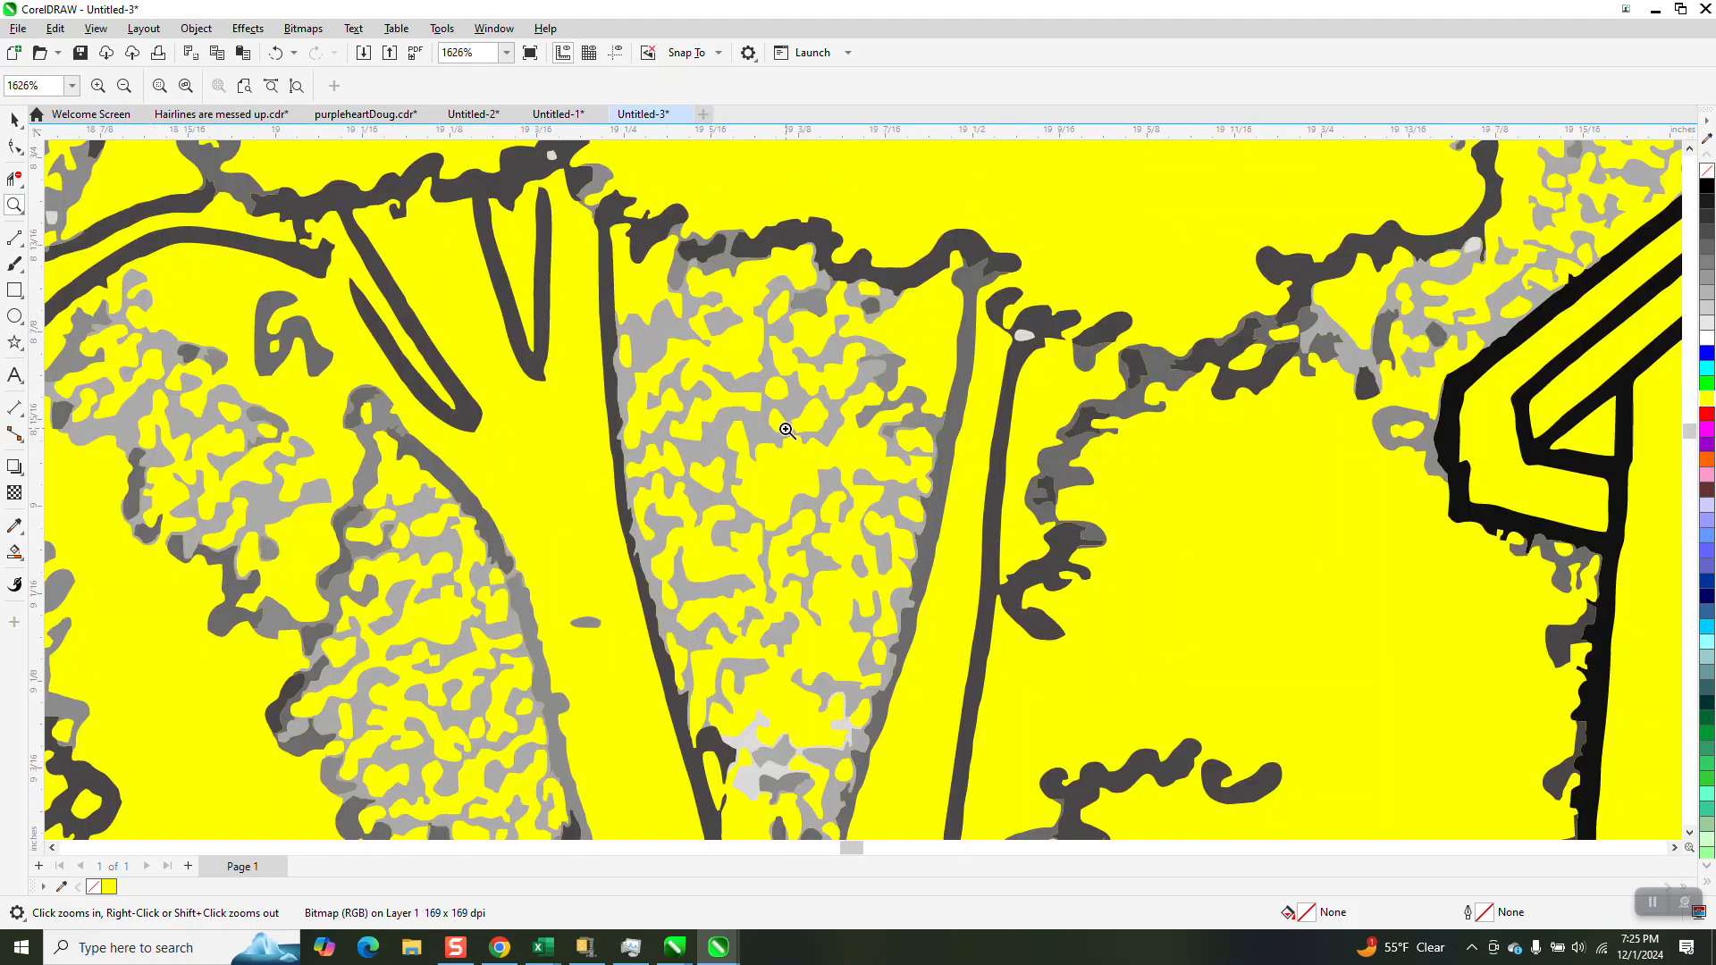
{"action": "scroll", "coordinate": [787, 430], "scroll_direction": "down", "scroll_amount": 6}
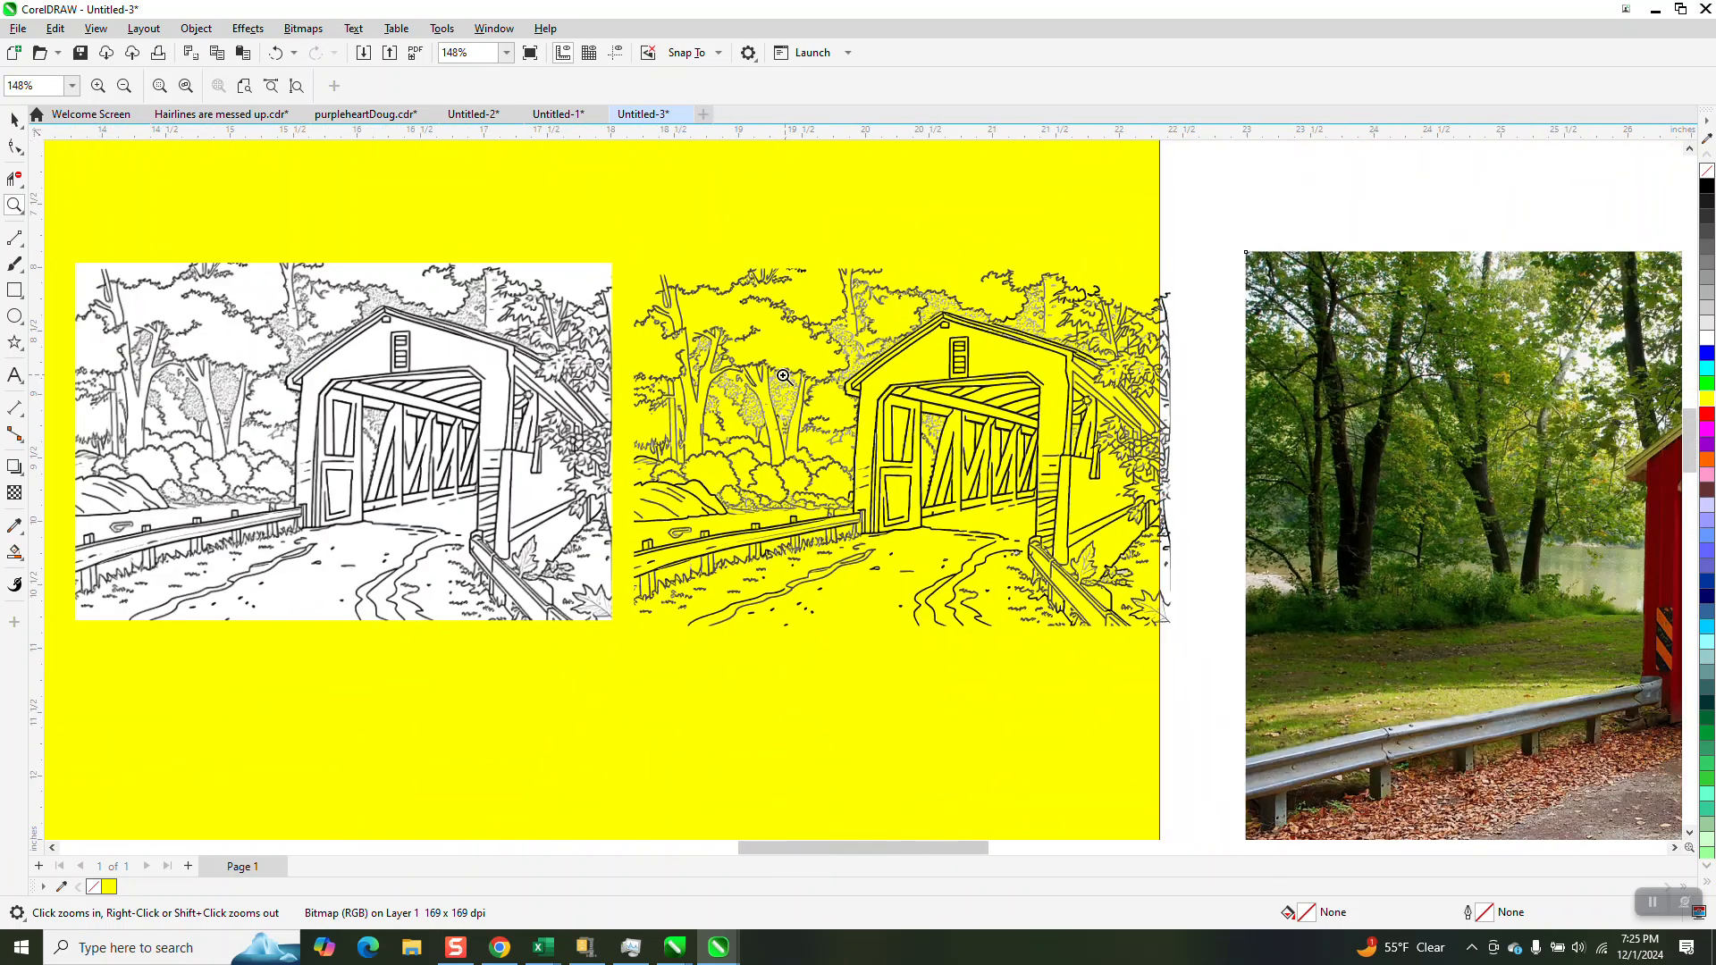
{"action": "left_click", "coordinate": [14, 118]}
{"action": "left_click", "coordinate": [442, 323]}
{"action": "key", "text": "Delete"}
{"action": "left_click", "coordinate": [751, 222]}
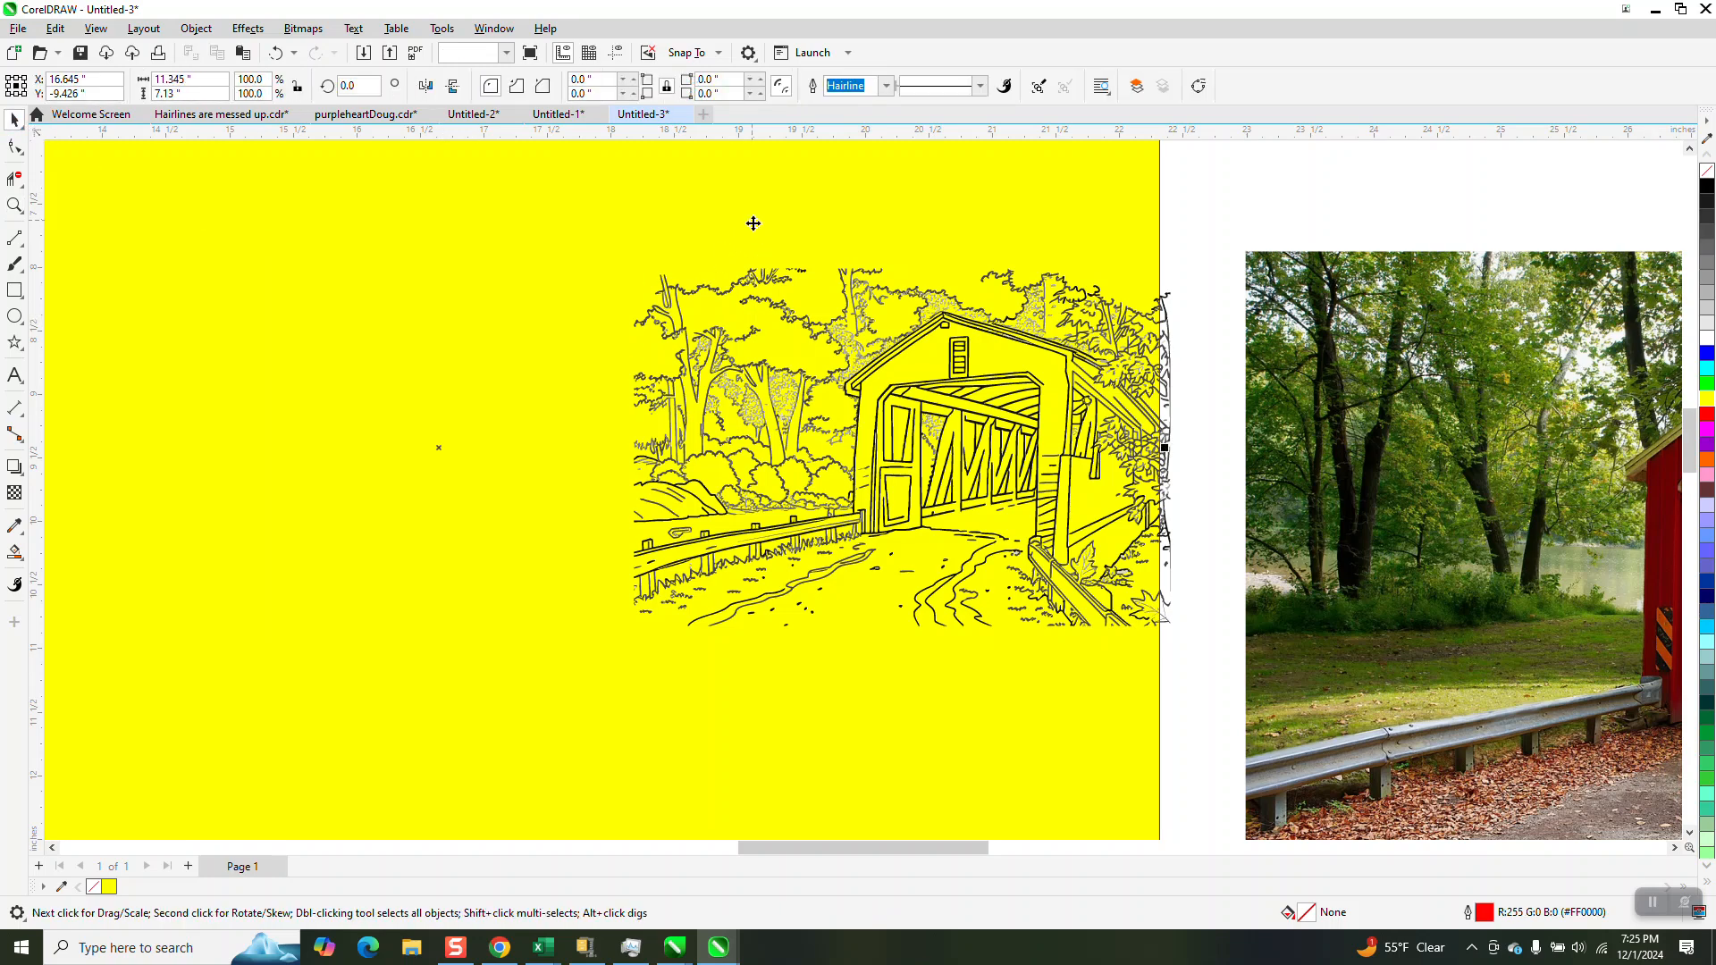
{"action": "key", "text": "Delete"}
Select the whole traced bridge group and fill it with black
{"action": "scroll", "coordinate": [709, 329], "scroll_direction": "down", "scroll_amount": 1}
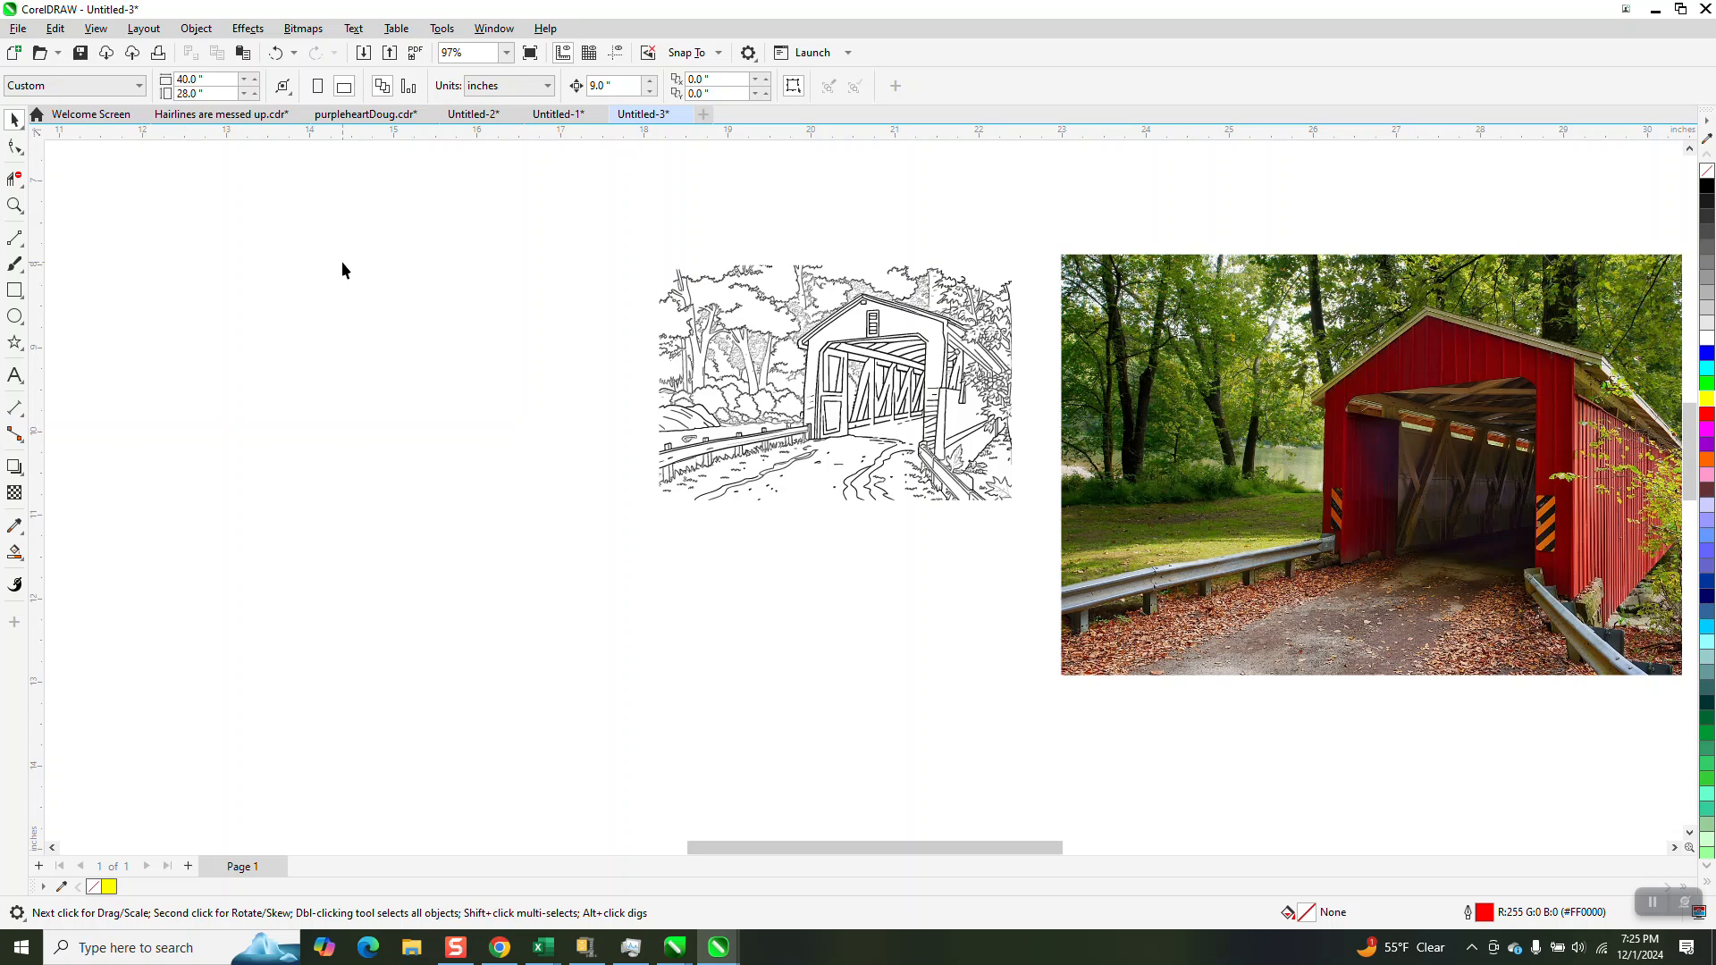
{"action": "left_click_drag", "start_coordinate": [1026, 518], "coordinate": [1032, 520]}
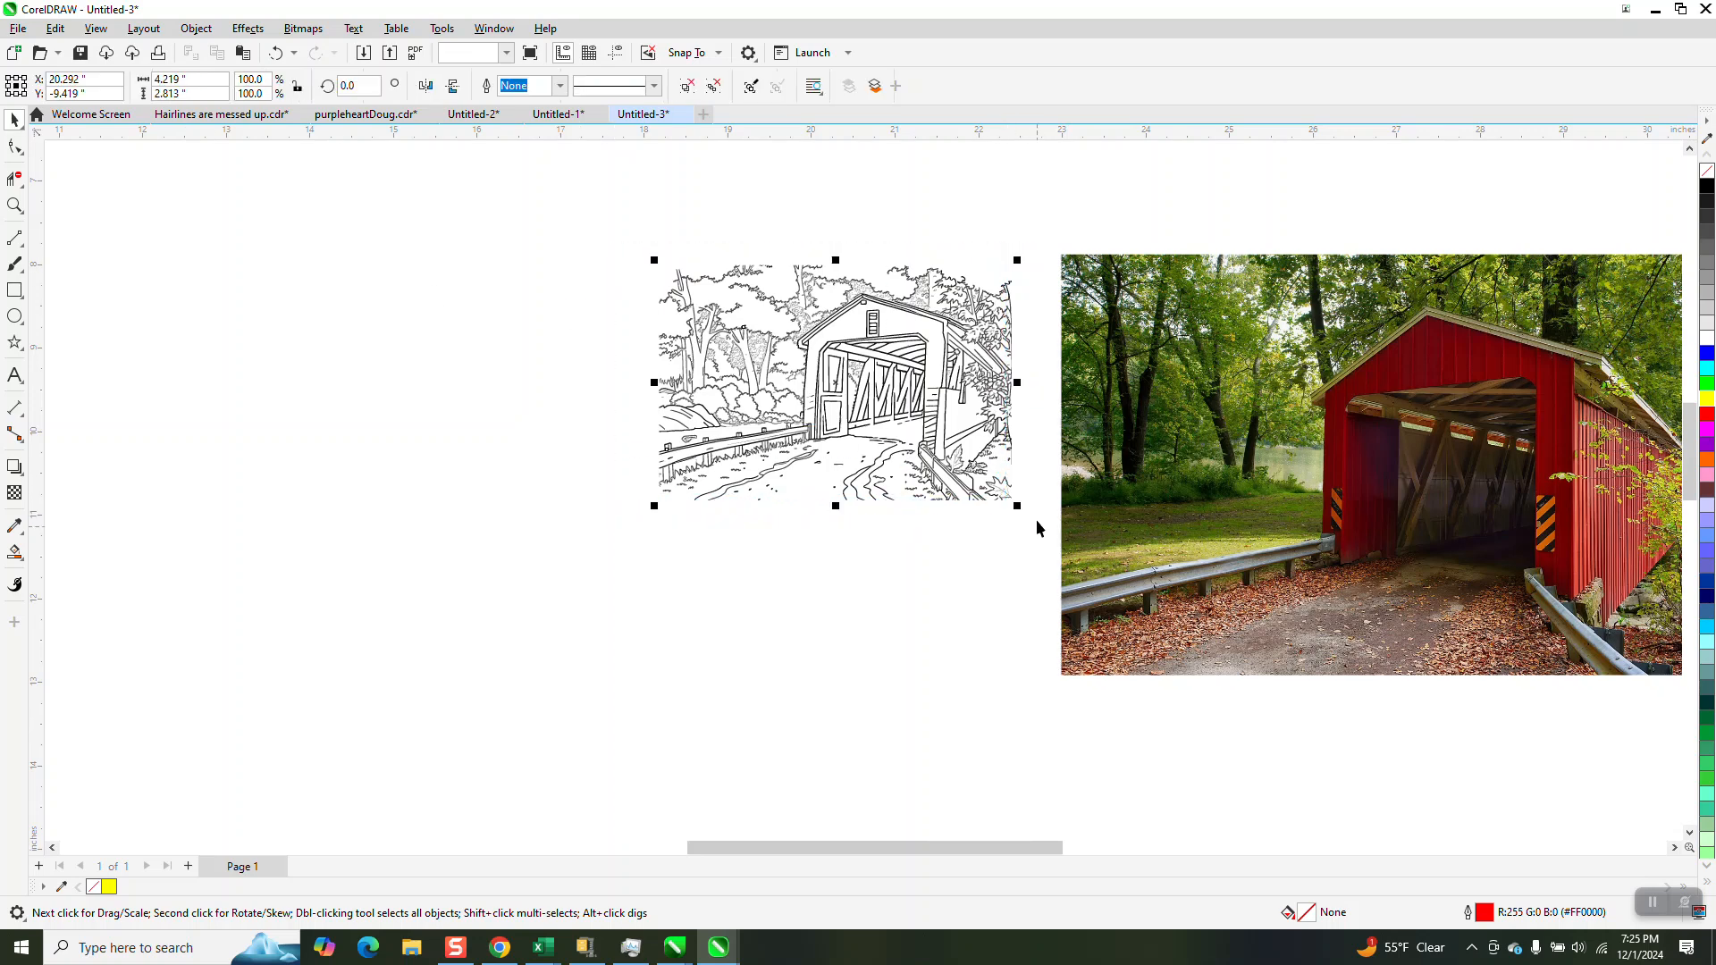
{"action": "left_click", "coordinate": [1707, 187]}
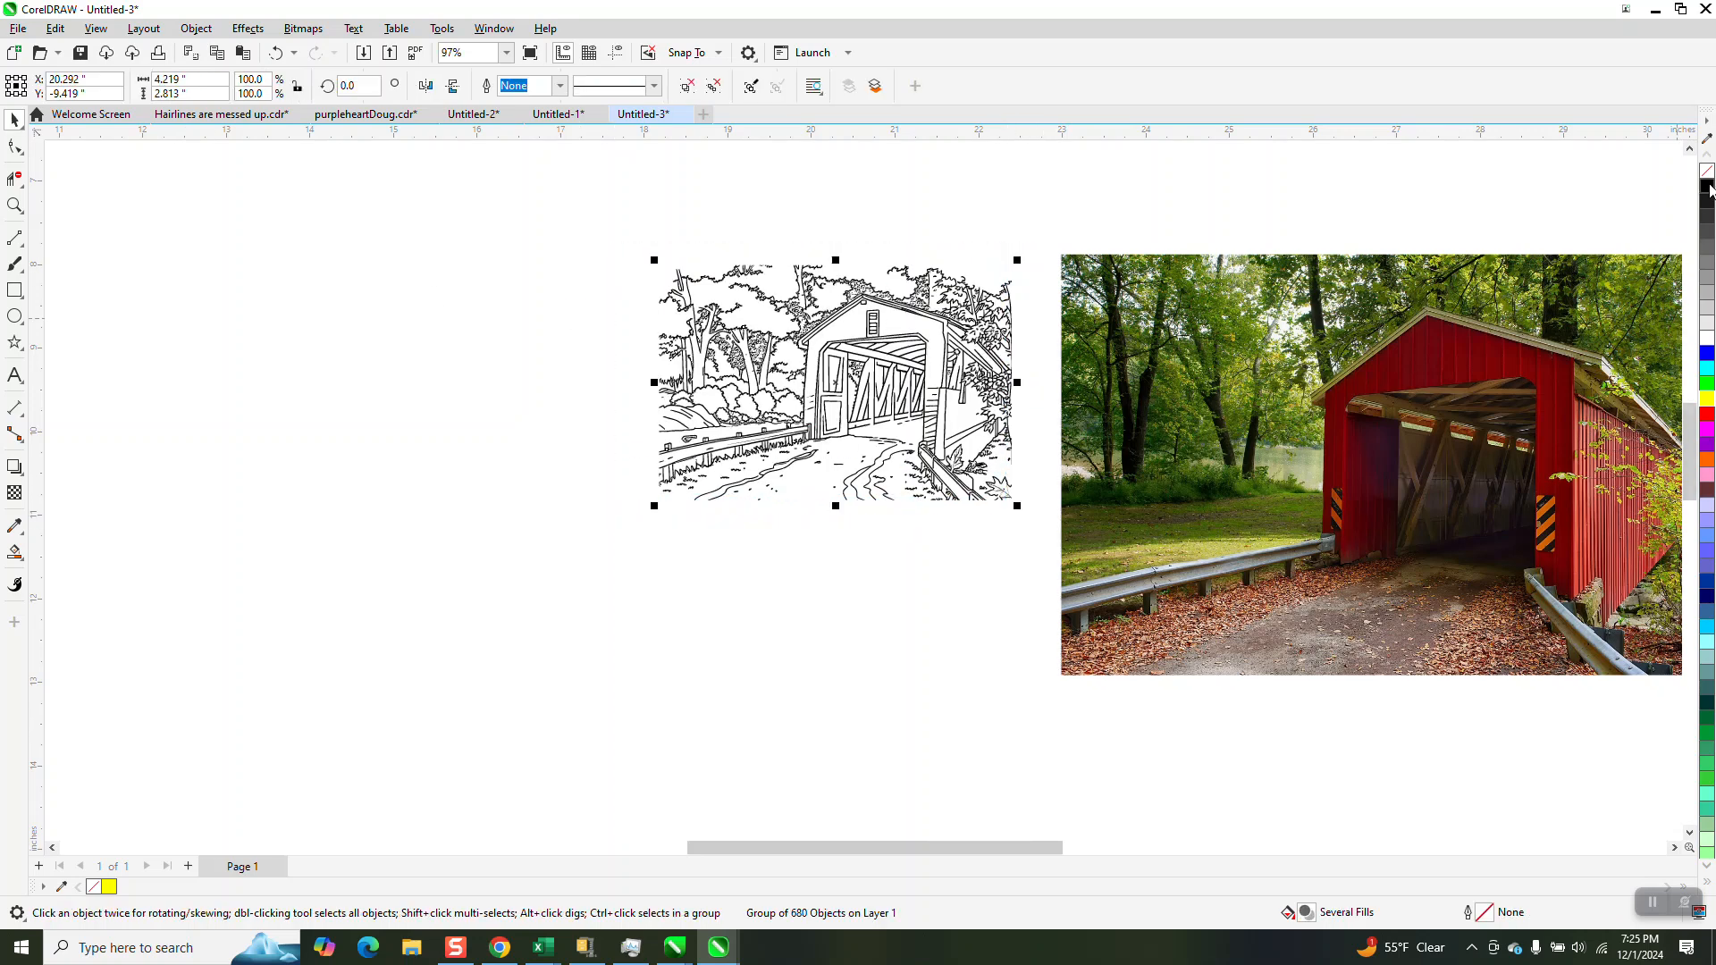
Examine the black-filled bridge tracing up close, checking the trees and the lines around the bridge
{"action": "left_click", "coordinate": [14, 206]}
{"action": "left_click_drag", "start_coordinate": [785, 279], "coordinate": [826, 360]}
{"action": "scroll", "coordinate": [691, 335], "scroll_direction": "down", "scroll_amount": 4}
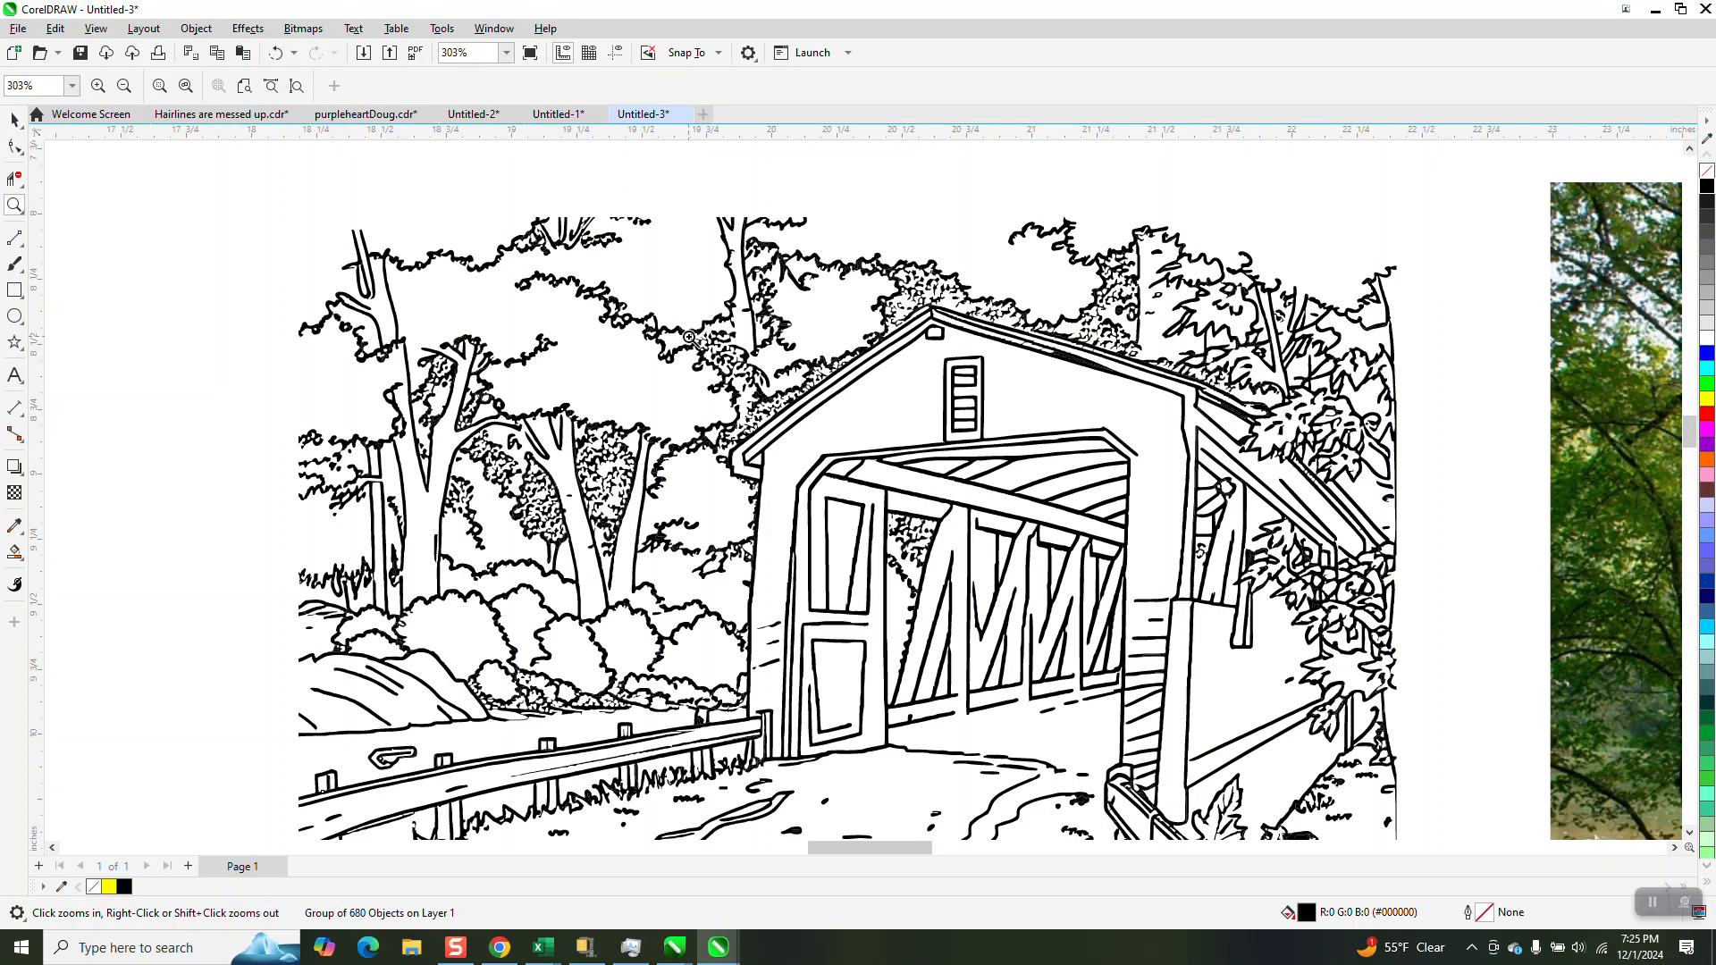
{"action": "scroll", "coordinate": [776, 510], "scroll_direction": "down", "scroll_amount": 1}
{"action": "scroll", "coordinate": [775, 509], "scroll_direction": "down", "scroll_amount": 2}
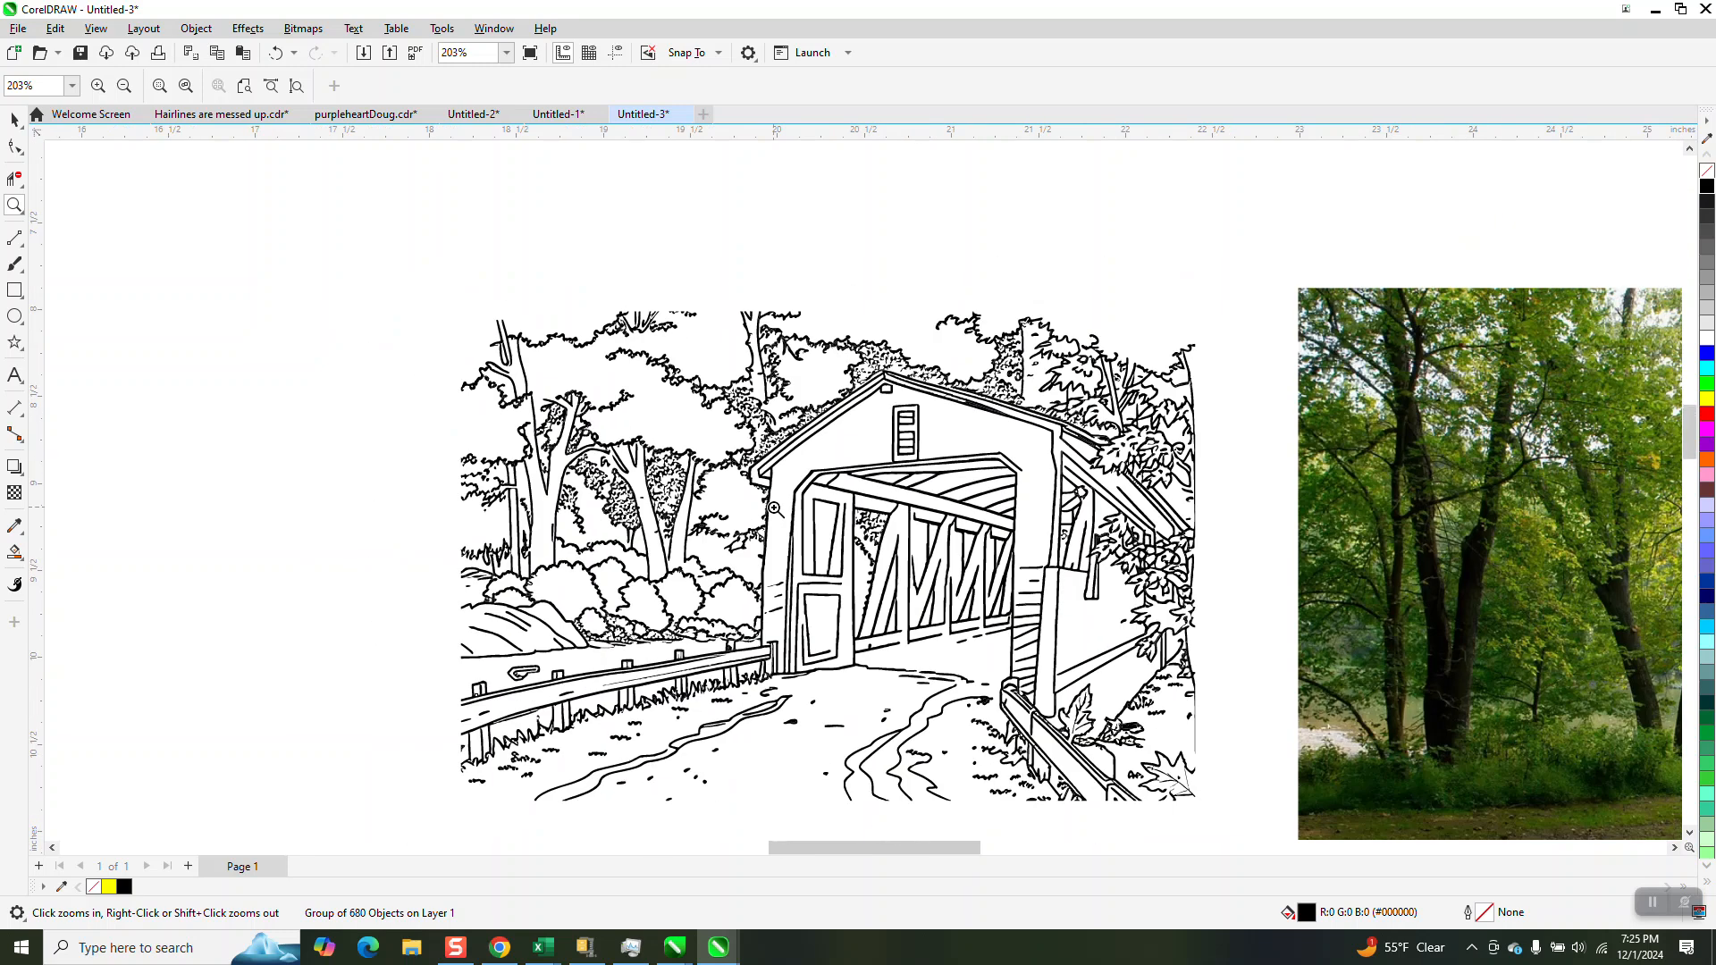
{"action": "scroll", "coordinate": [1556, 548], "scroll_direction": "down", "scroll_amount": 1}
{"action": "scroll", "coordinate": [1497, 554], "scroll_direction": "down", "scroll_amount": 1}
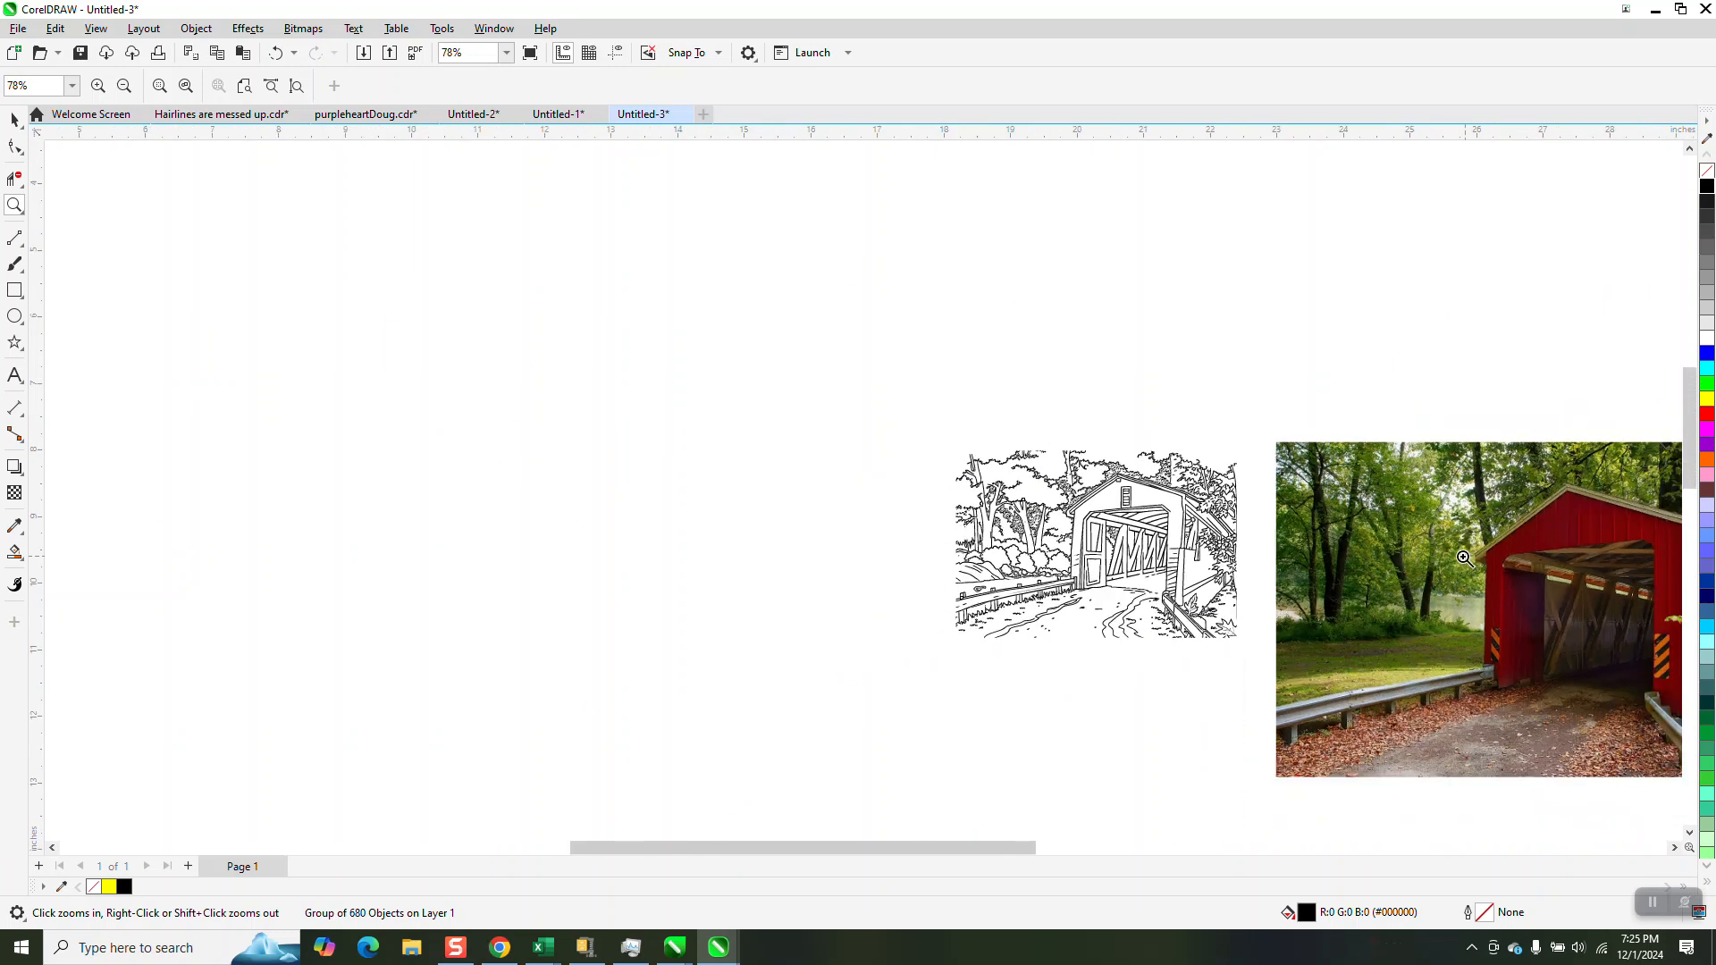
{"action": "scroll", "coordinate": [1461, 585], "scroll_direction": "down", "scroll_amount": 1}
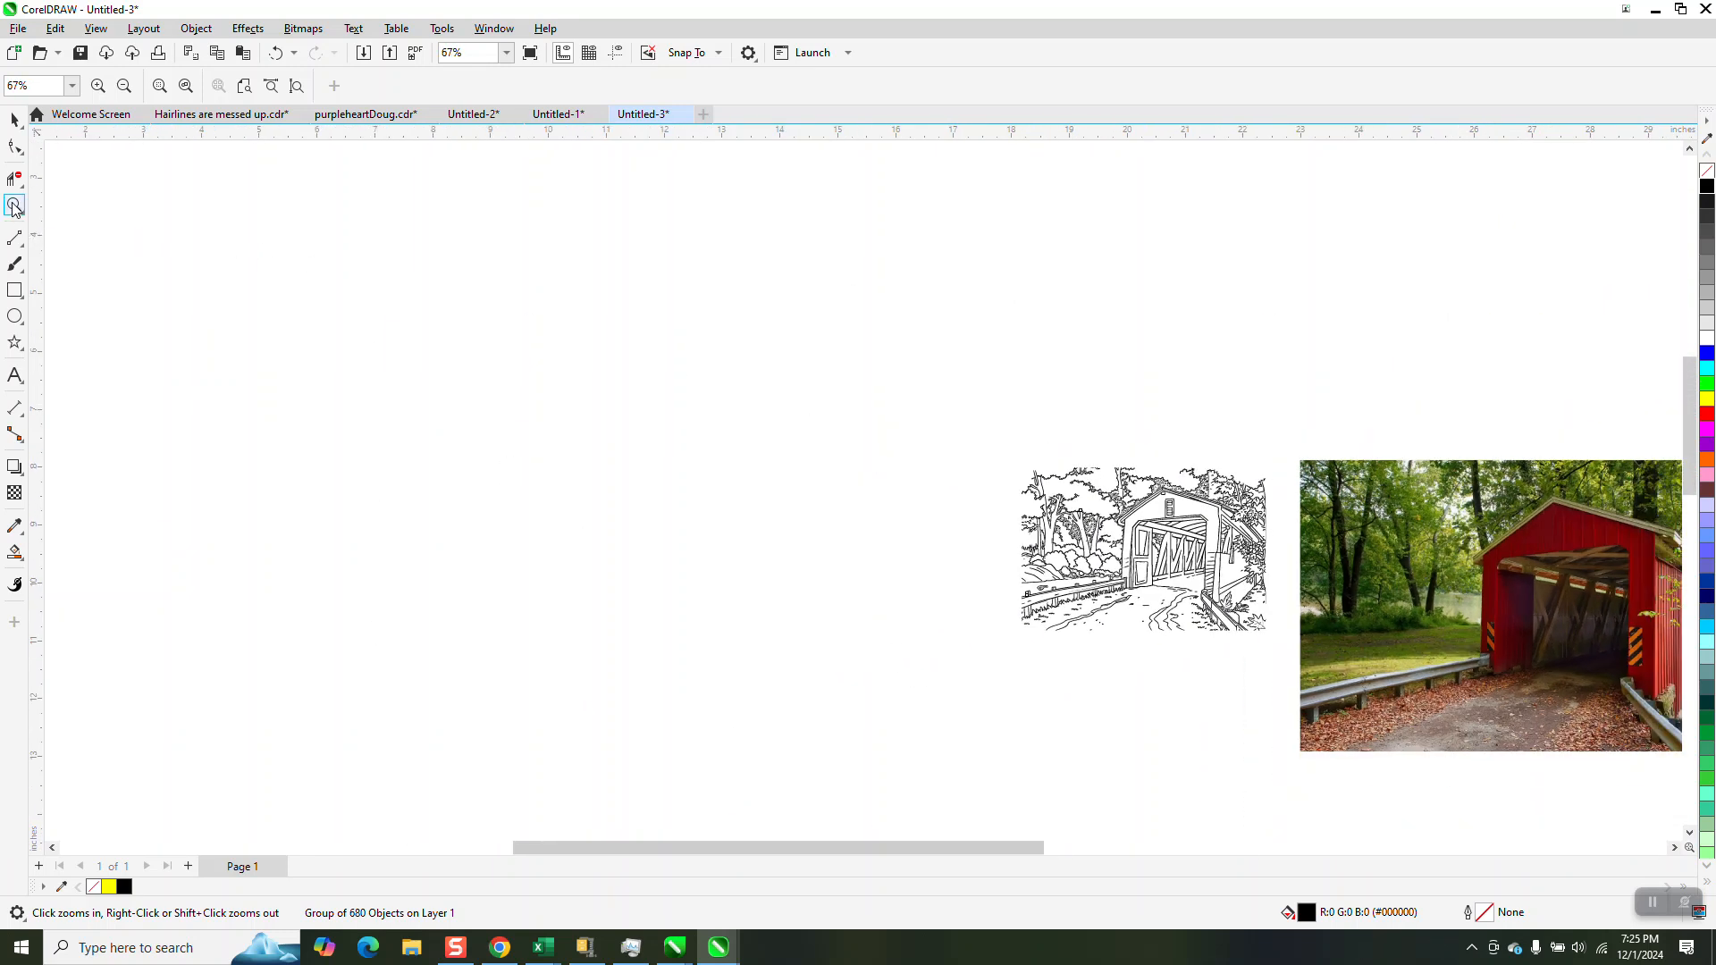
Compare the gable and roof of the bridge in the photo with the same area of the tracing
{"action": "left_click_drag", "start_coordinate": [1491, 491], "coordinate": [1580, 594]}
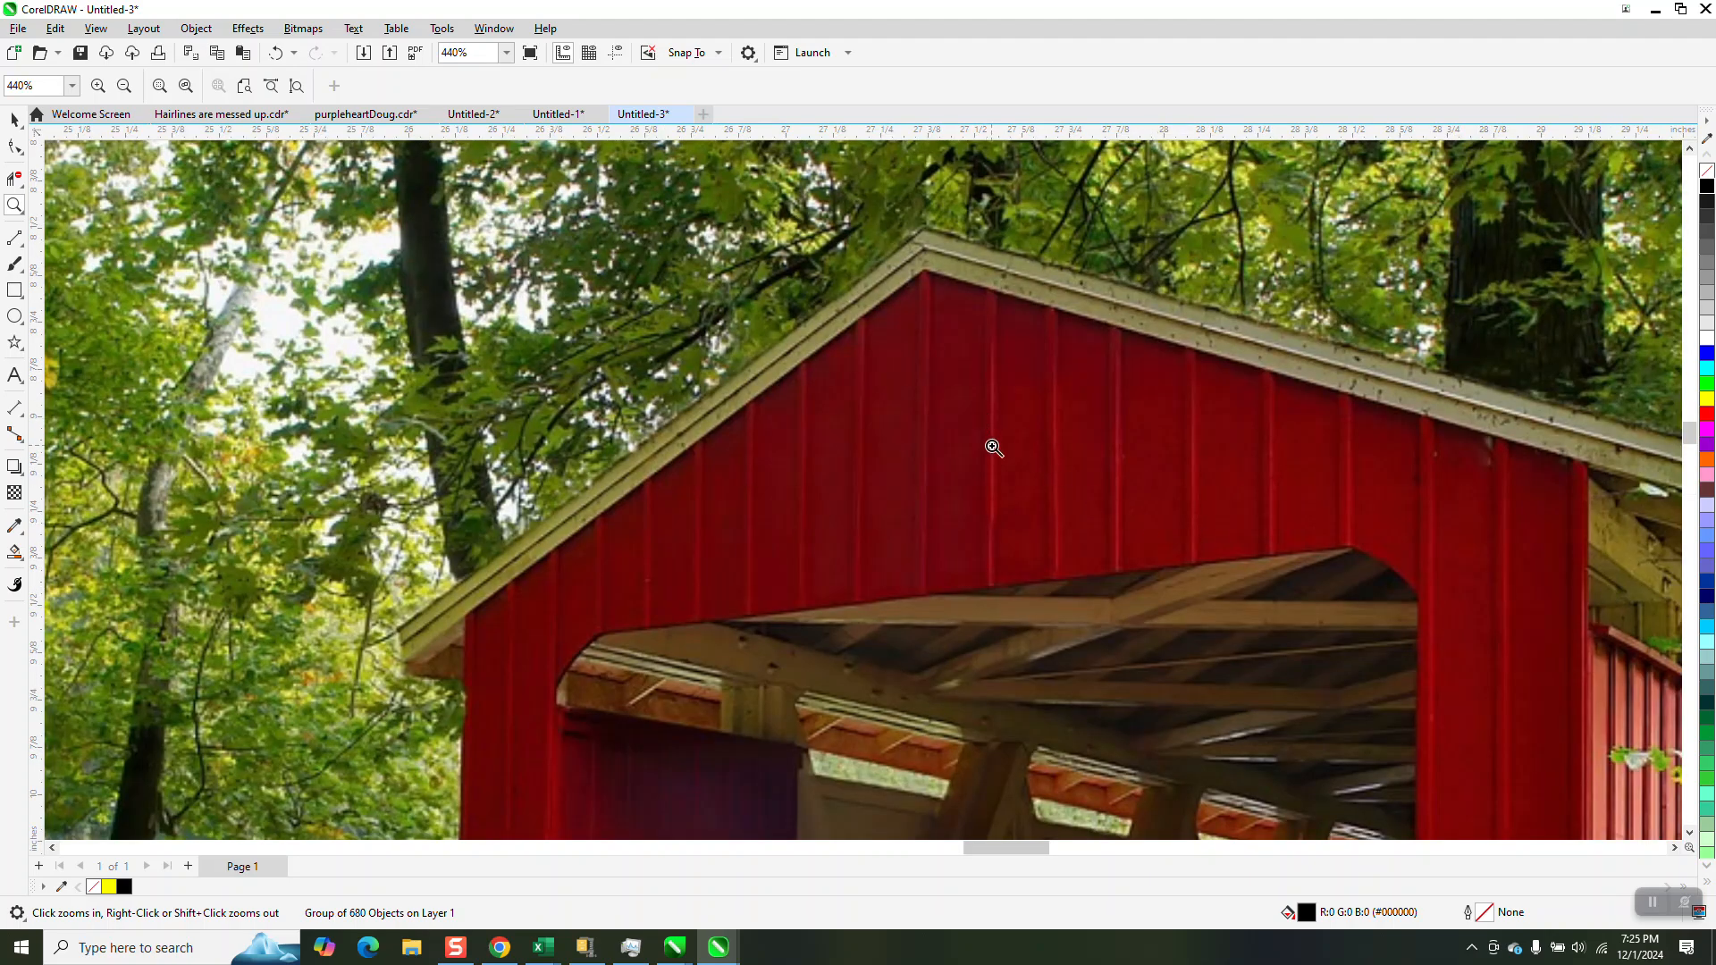
{"action": "scroll", "coordinate": [983, 461], "scroll_direction": "down", "scroll_amount": 1}
{"action": "scroll", "coordinate": [989, 462], "scroll_direction": "down", "scroll_amount": 3}
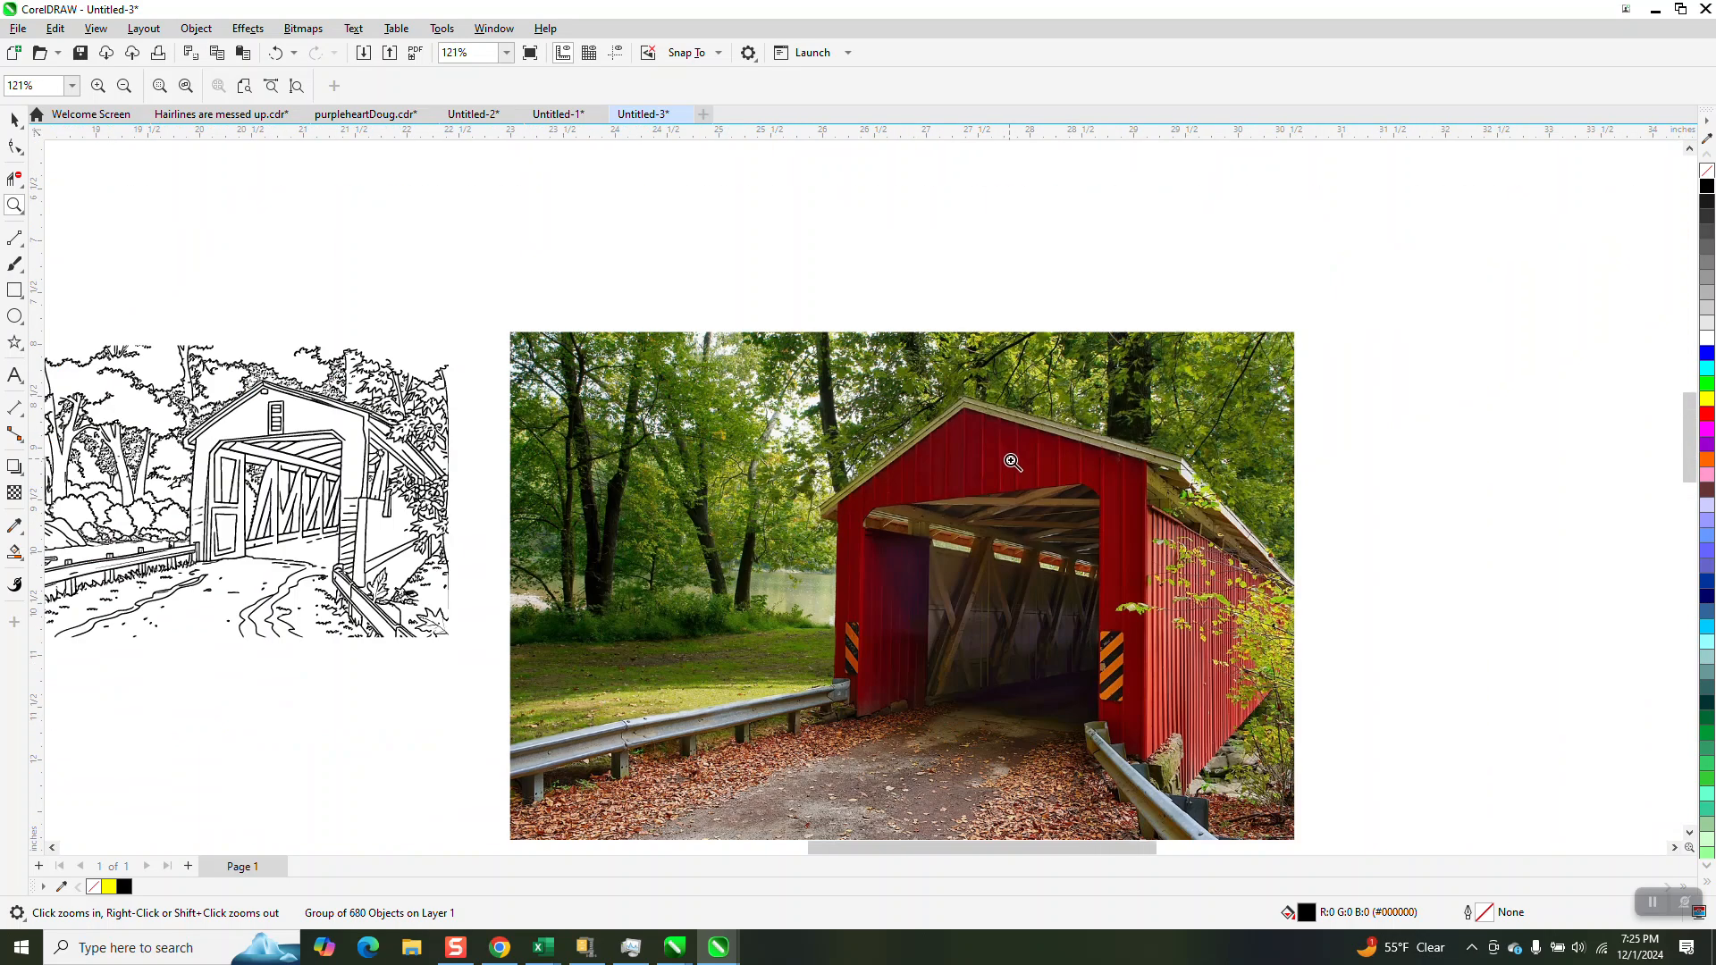
{"action": "left_click_drag", "start_coordinate": [465, 408], "coordinate": [661, 485]}
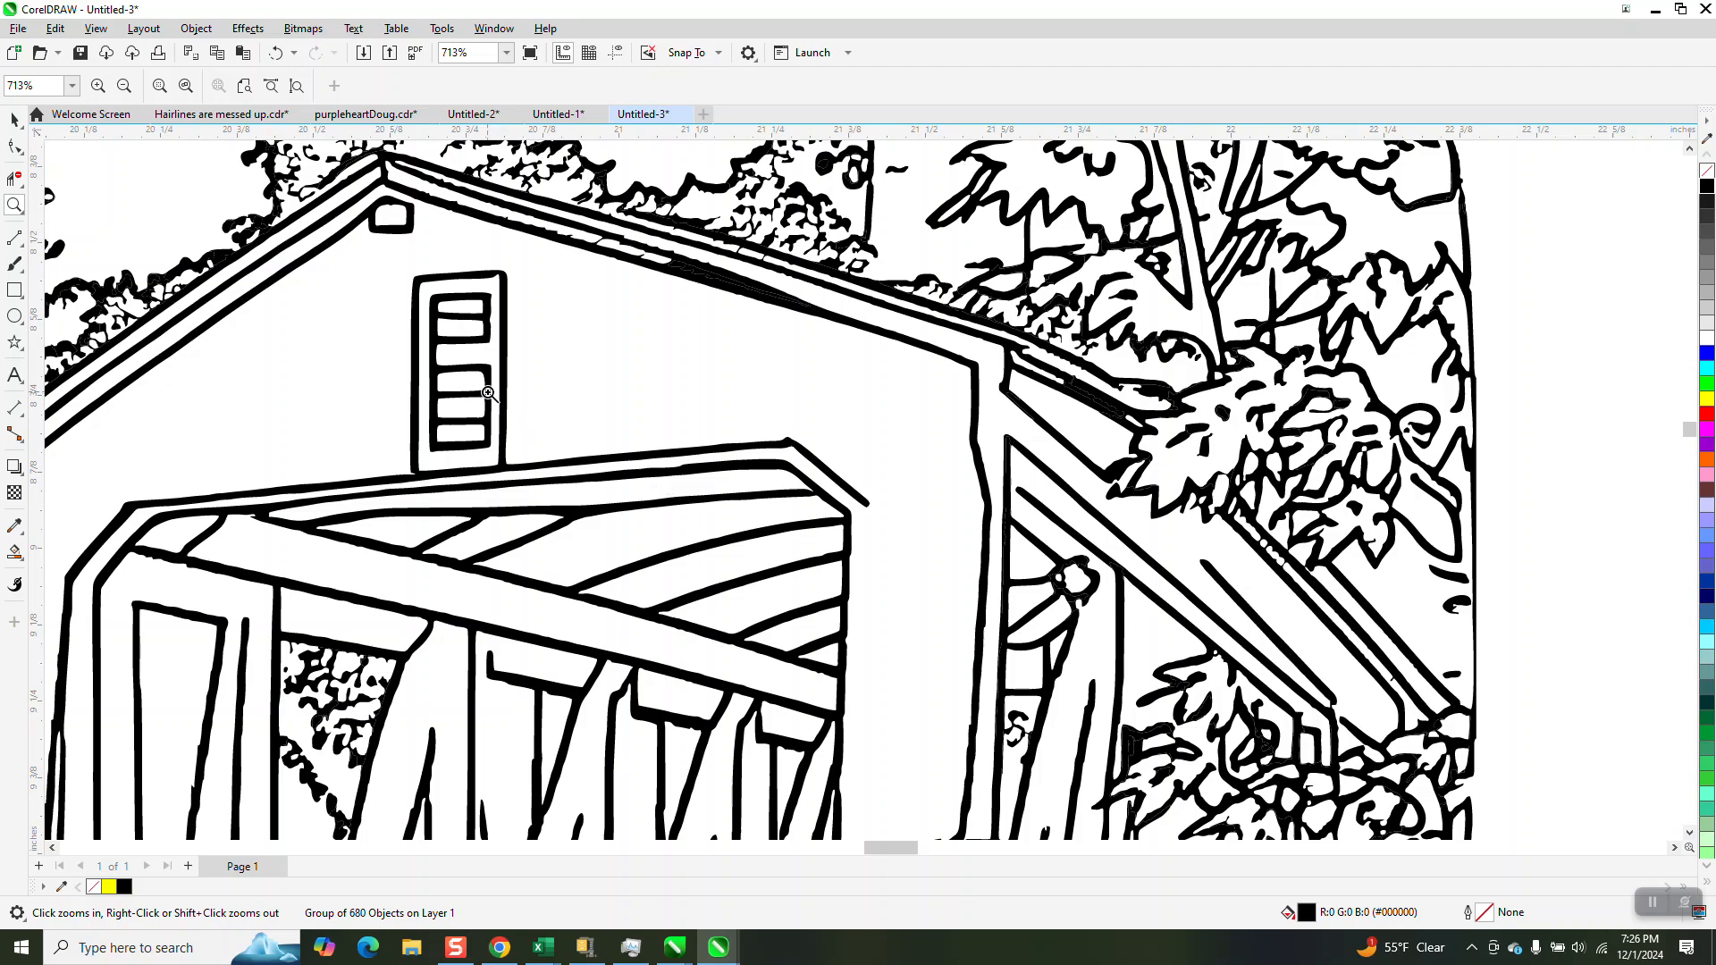
{"action": "scroll", "coordinate": [488, 393], "scroll_direction": "down", "scroll_amount": 5}
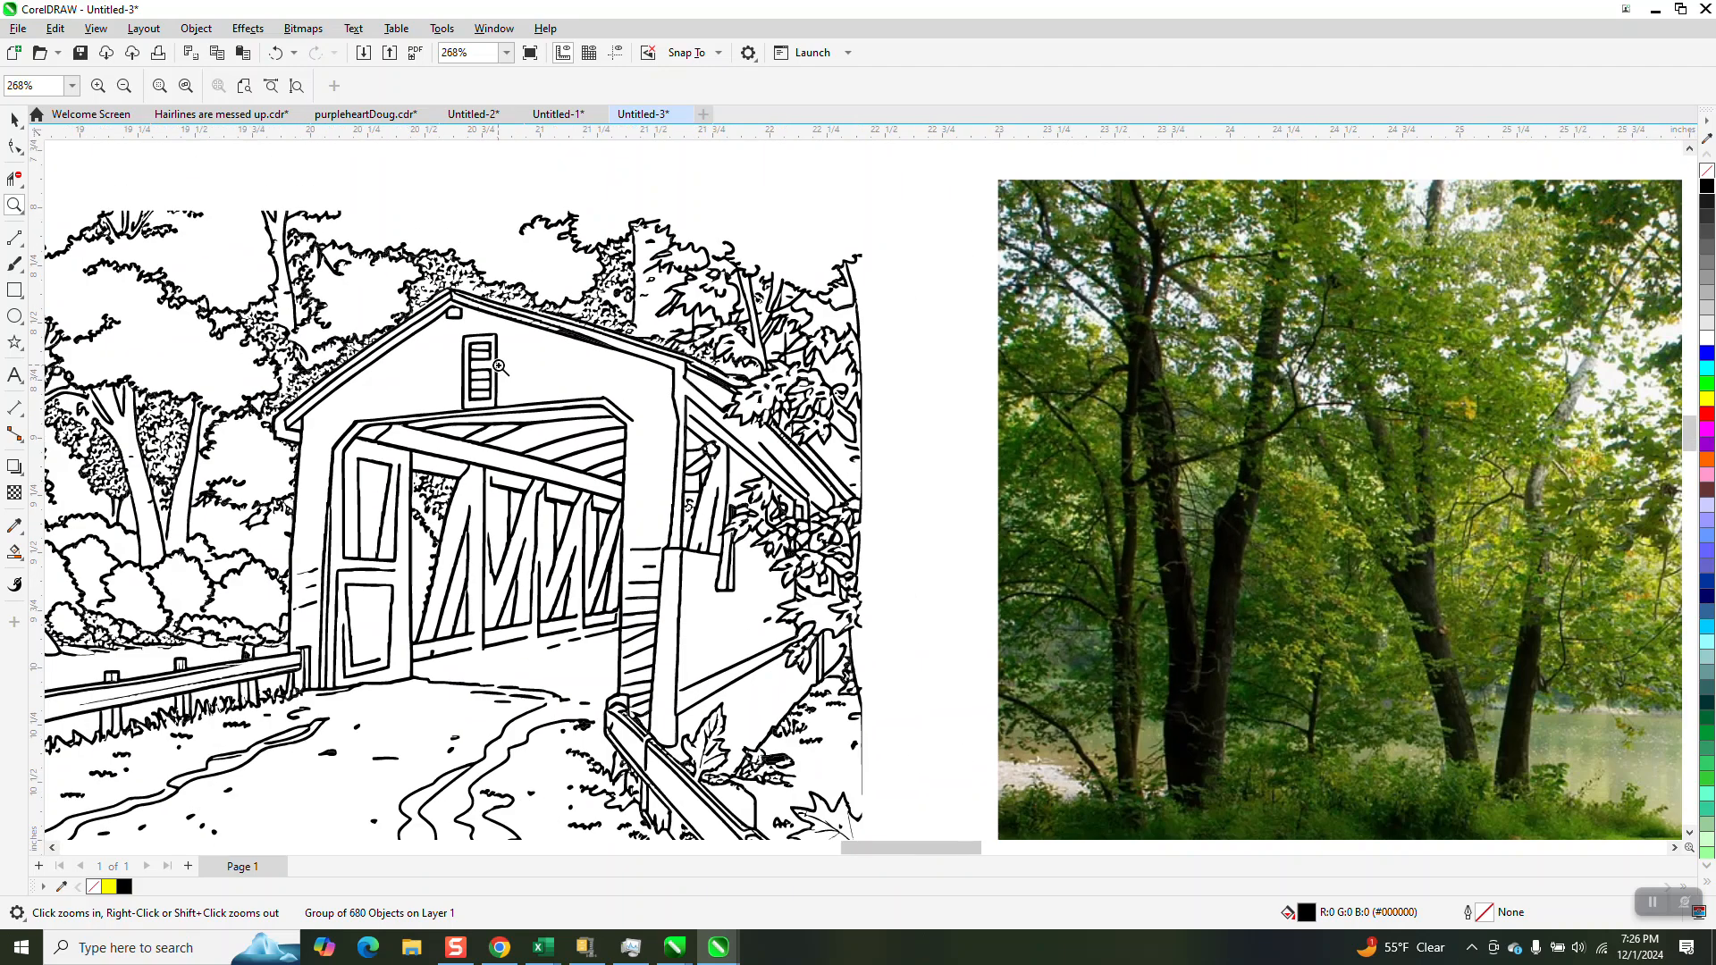
{"action": "scroll", "coordinate": [499, 366], "scroll_direction": "down", "scroll_amount": 1}
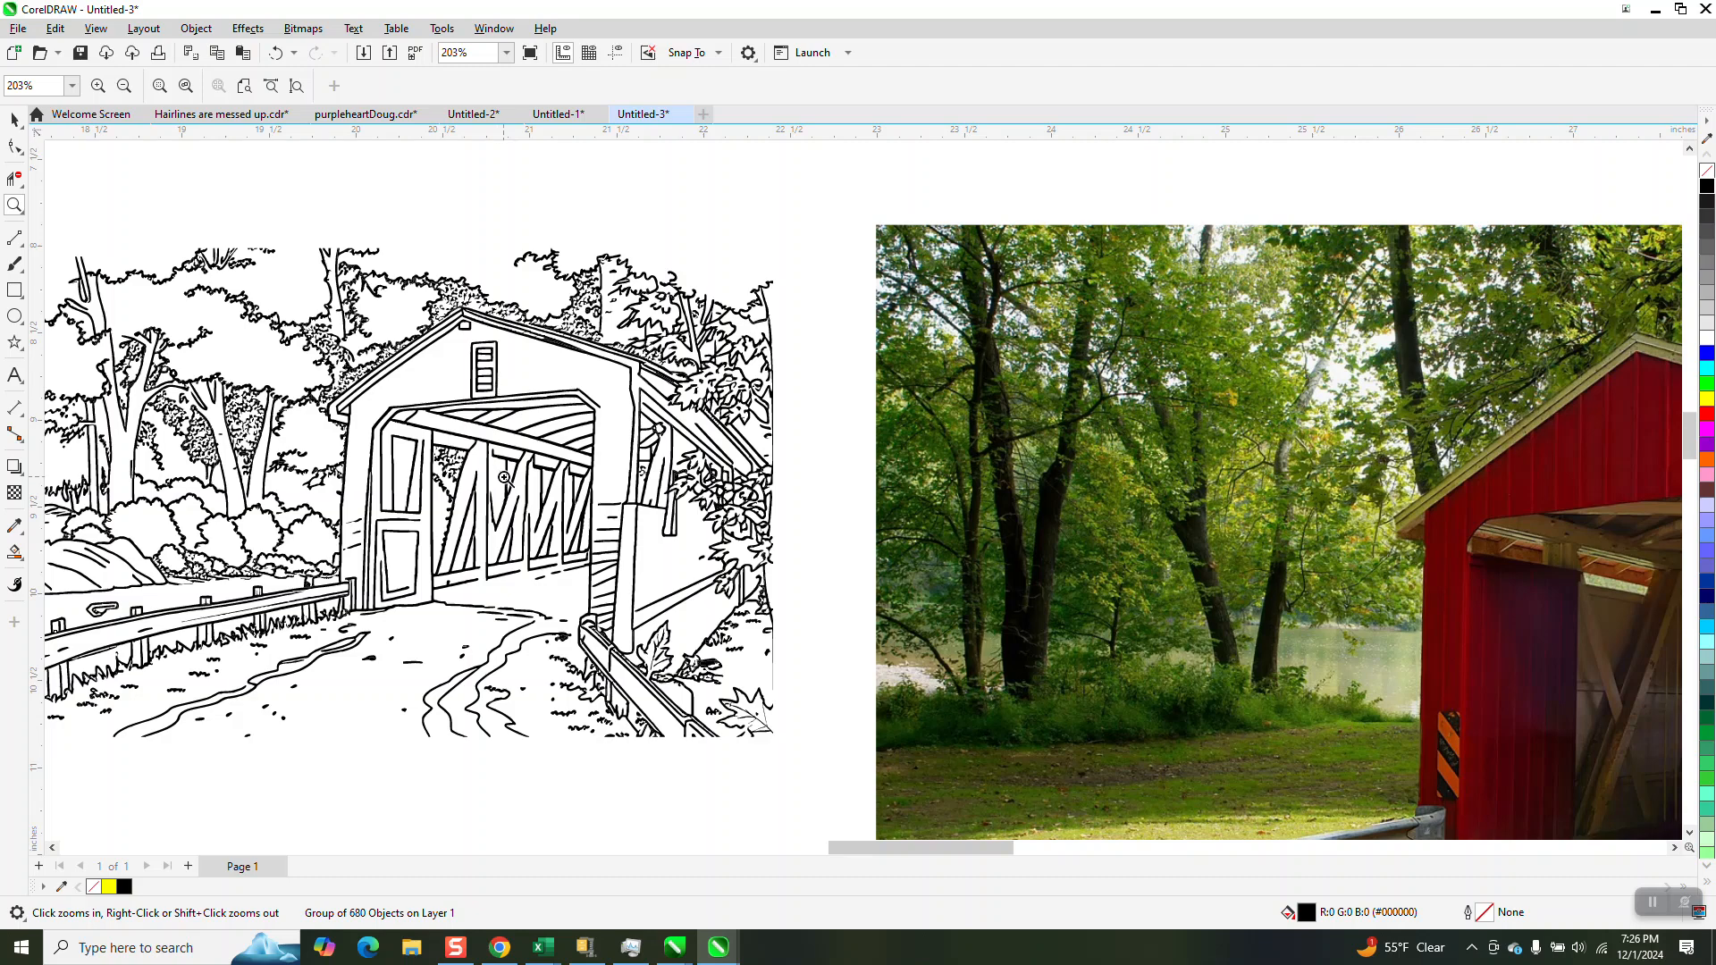
{"action": "scroll", "coordinate": [503, 477], "scroll_direction": "down", "scroll_amount": 2}
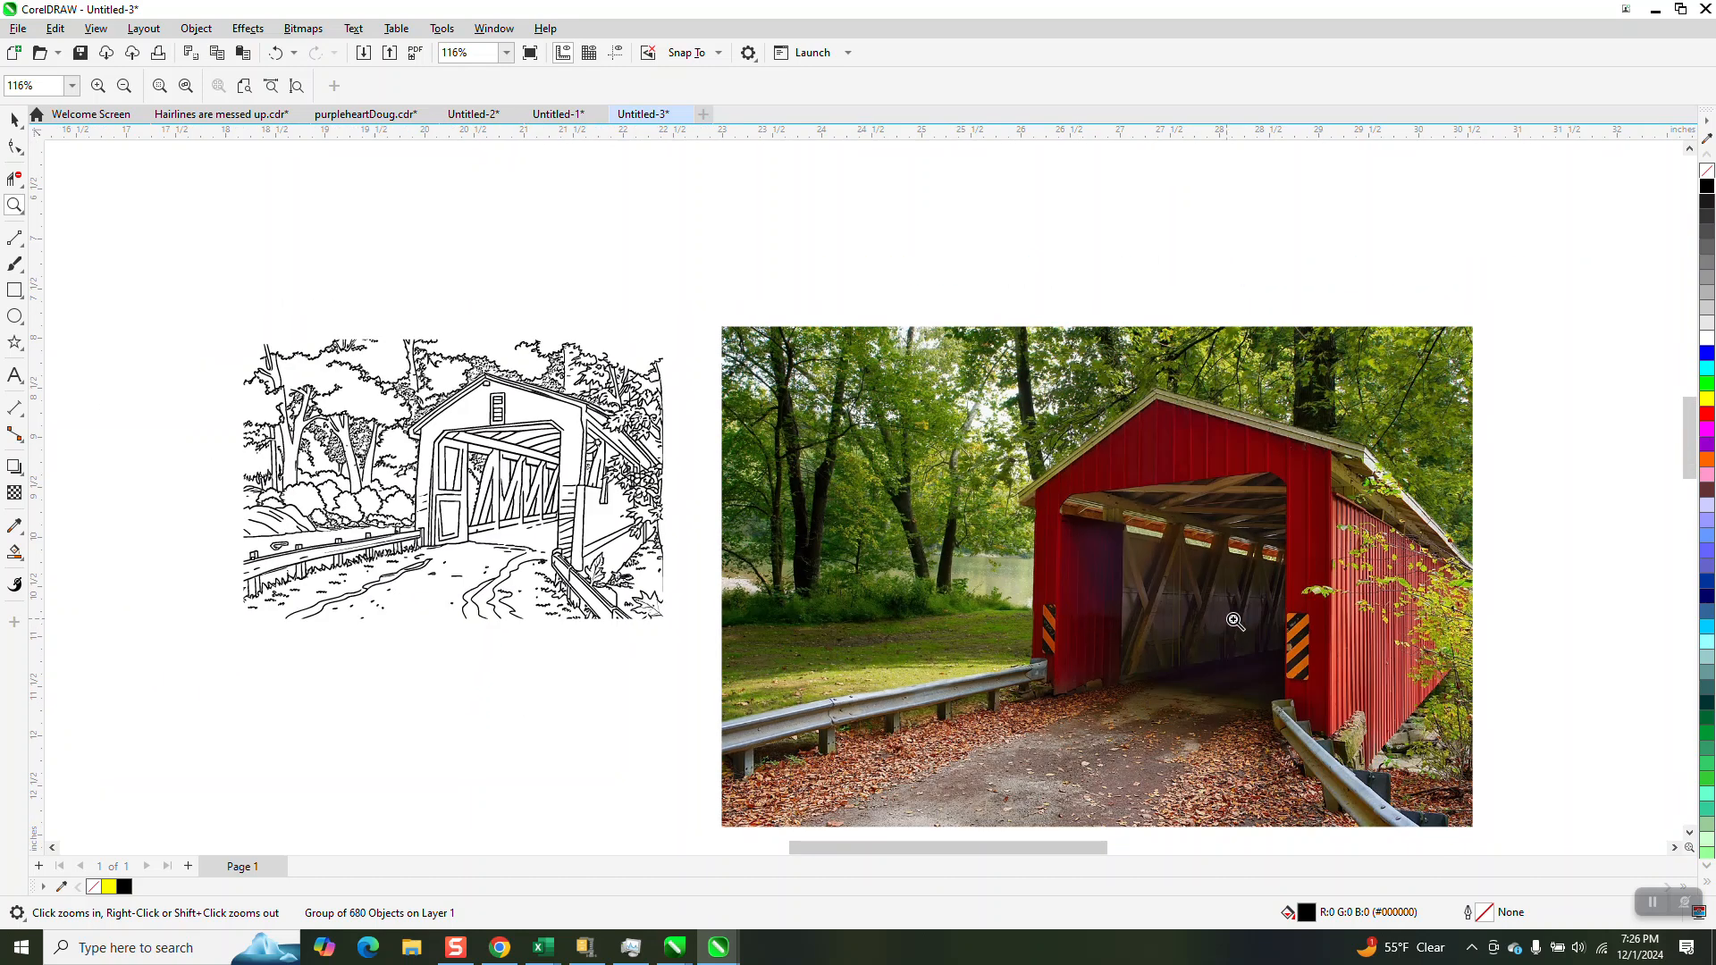
{"action": "left_click_drag", "start_coordinate": [240, 331], "coordinate": [726, 648]}
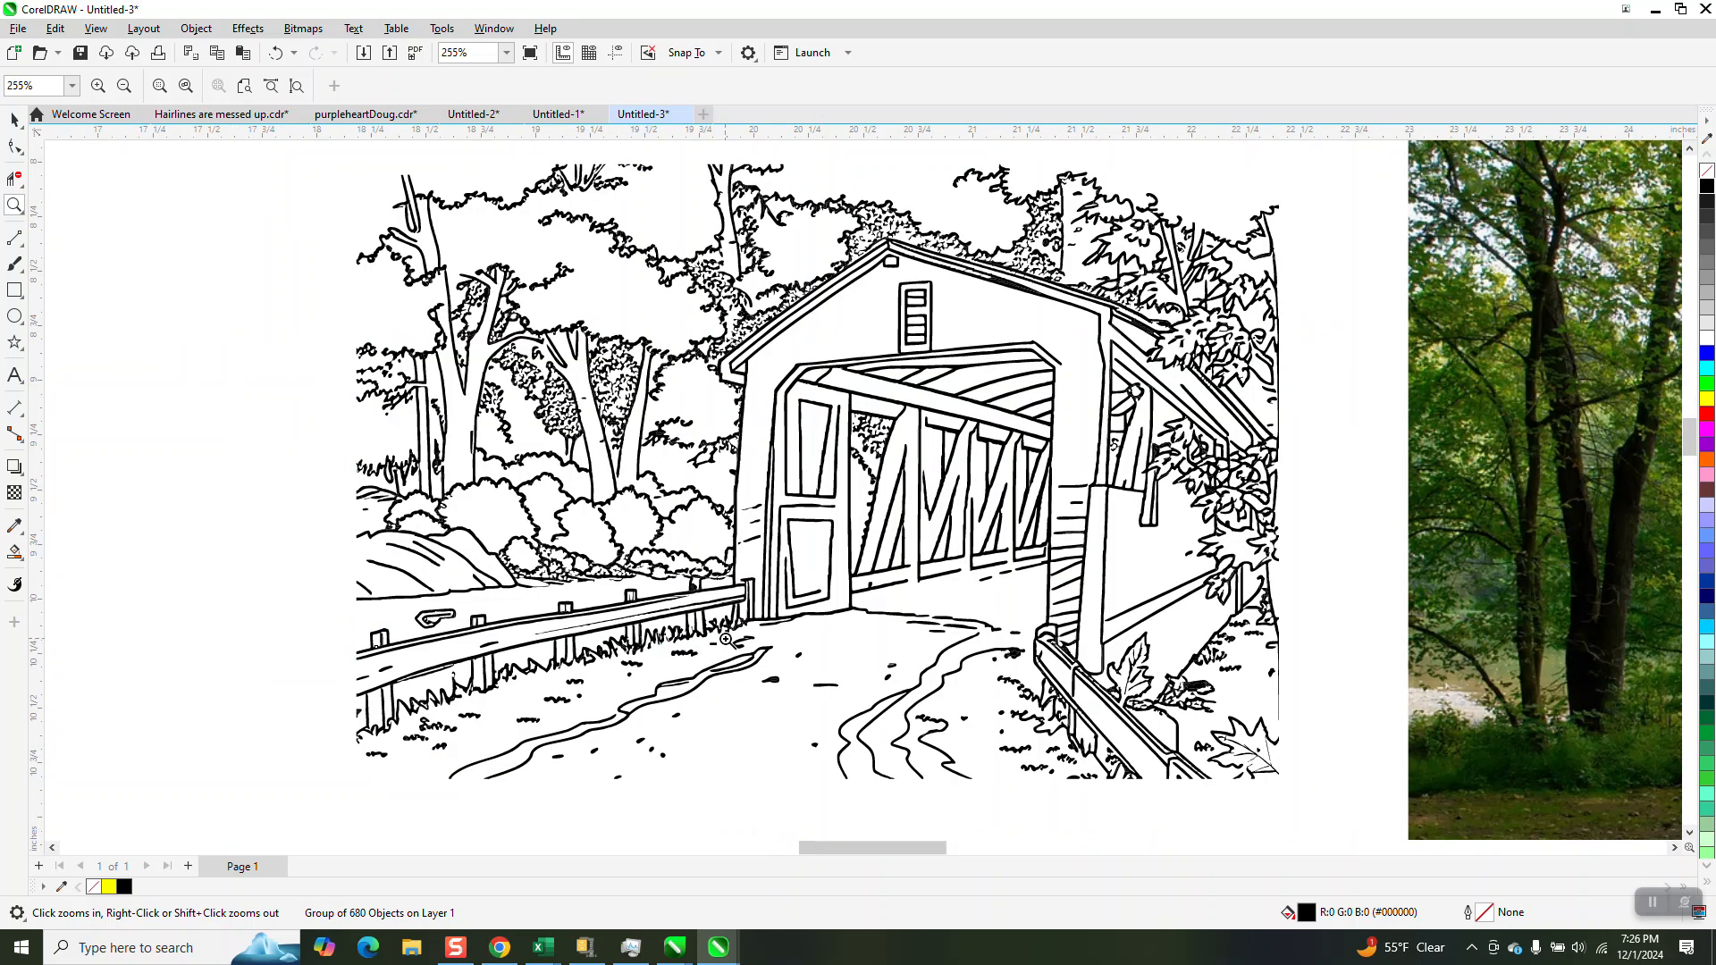
View the dog photo and its line drawing in Untitled-1, return to Untitled-3, and deselect the bridge tracing
{"action": "left_click", "coordinate": [563, 114]}
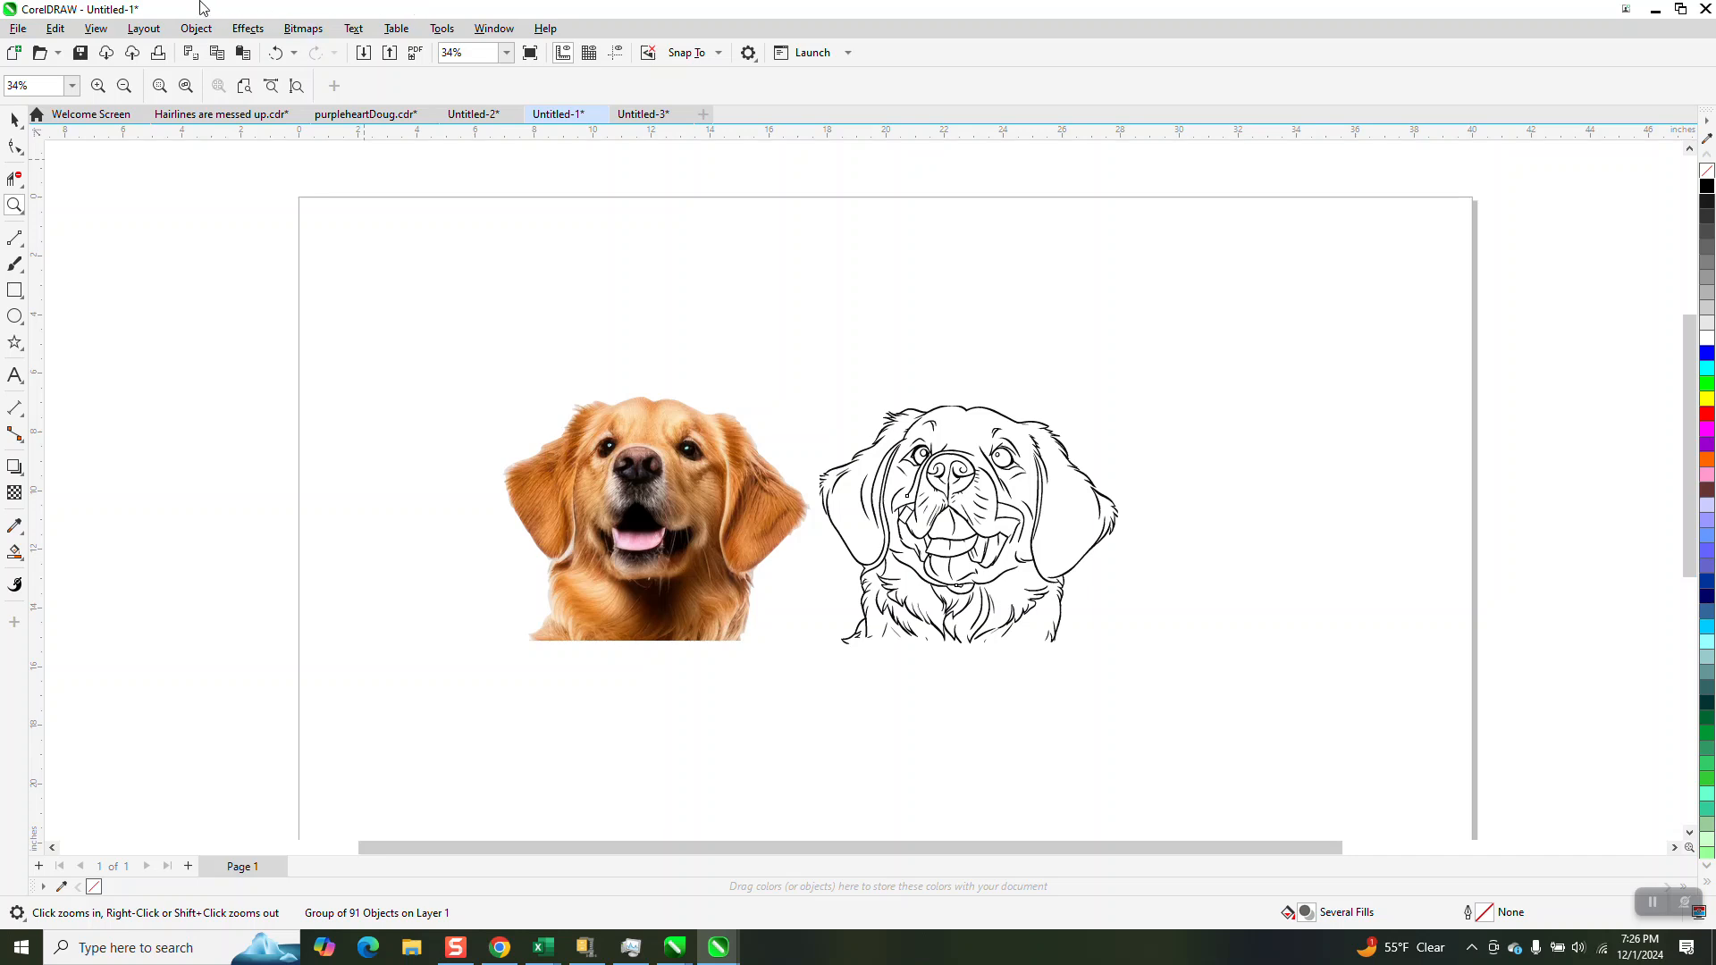
{"action": "left_click", "coordinate": [15, 119]}
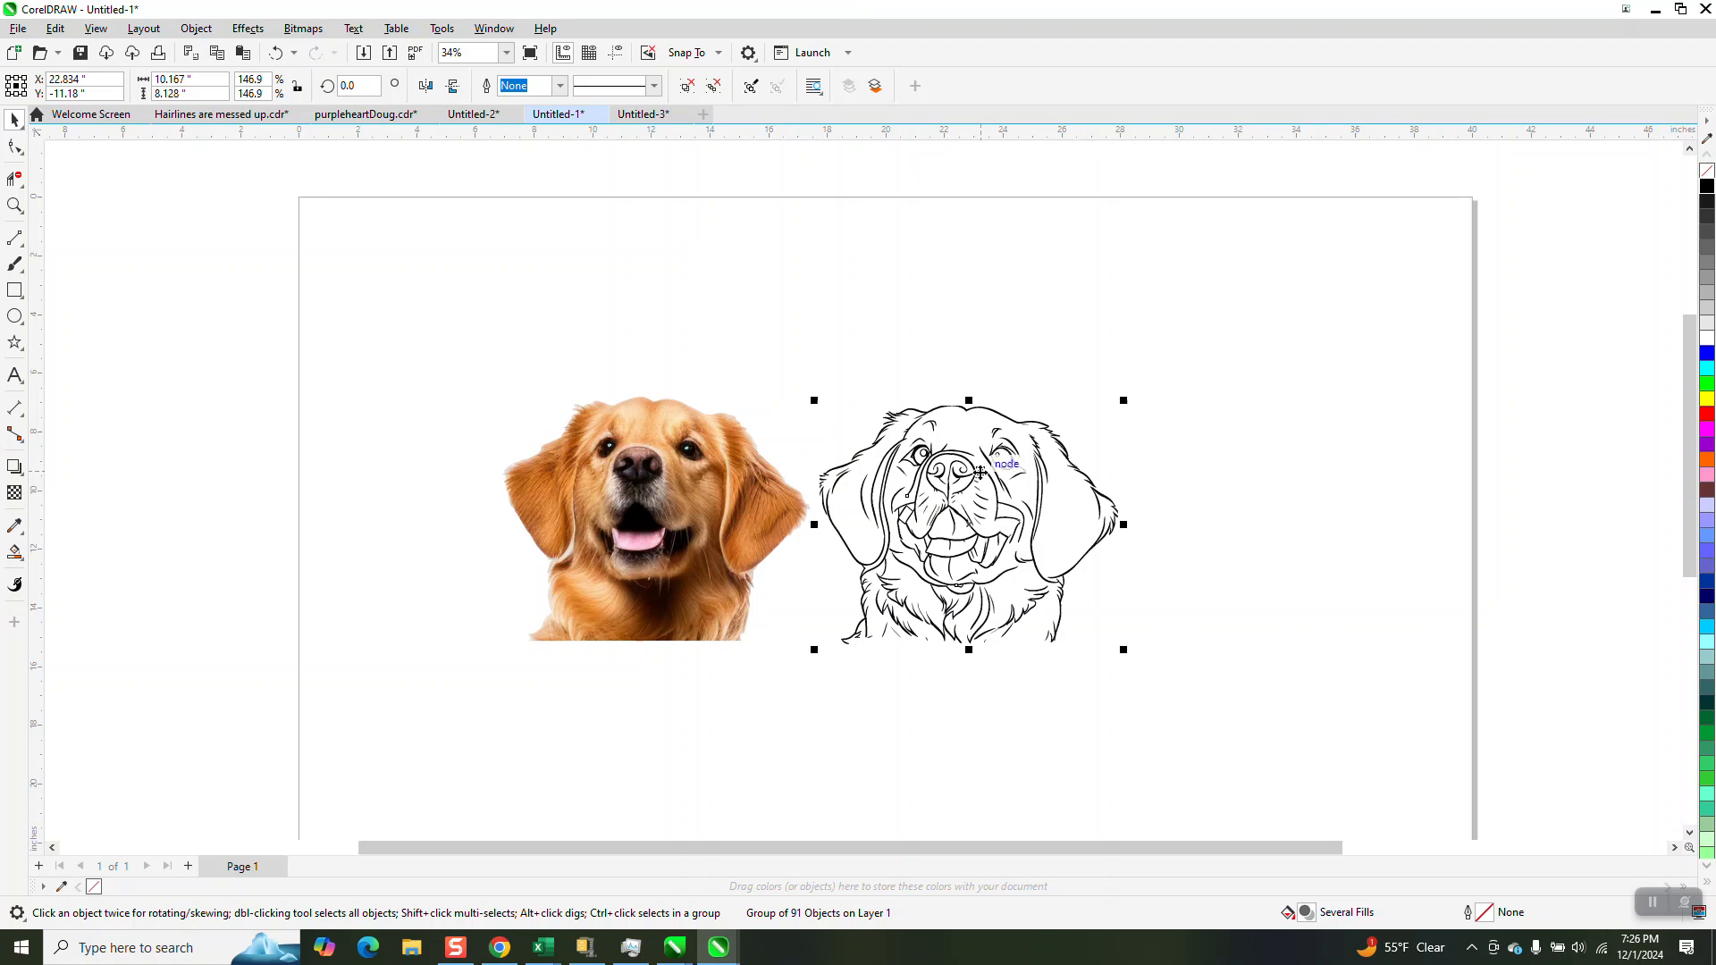
{"action": "scroll", "coordinate": [981, 472], "scroll_direction": "down", "scroll_amount": 2}
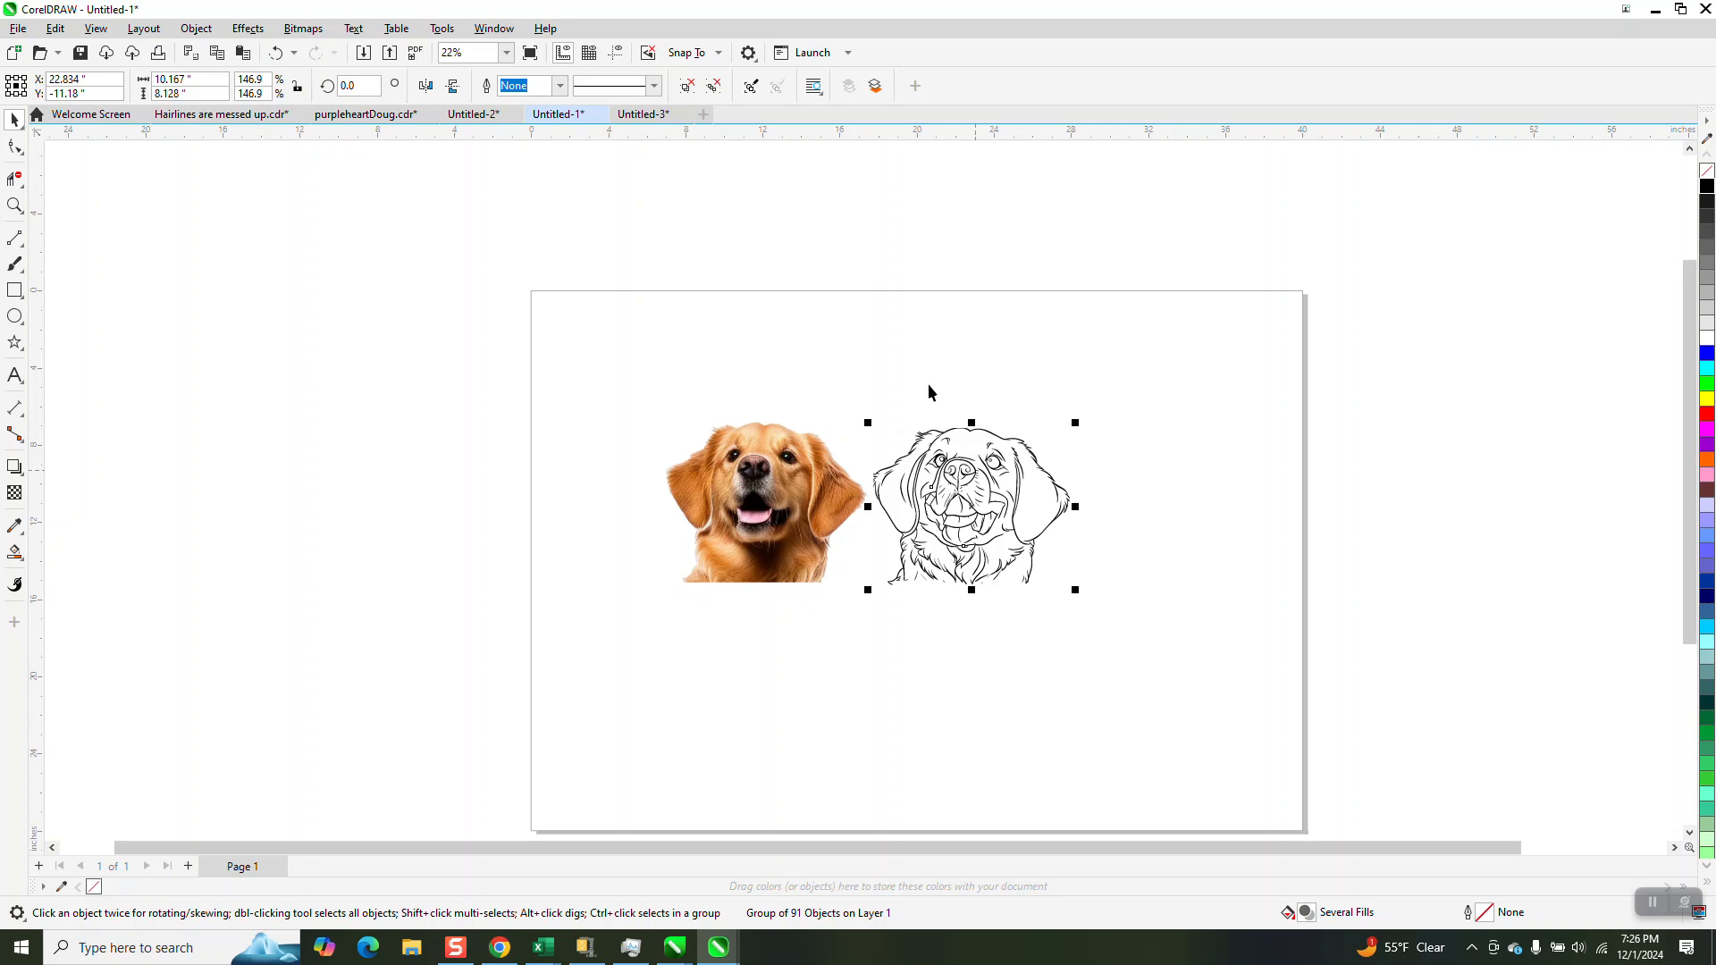
{"action": "left_click", "coordinate": [662, 117]}
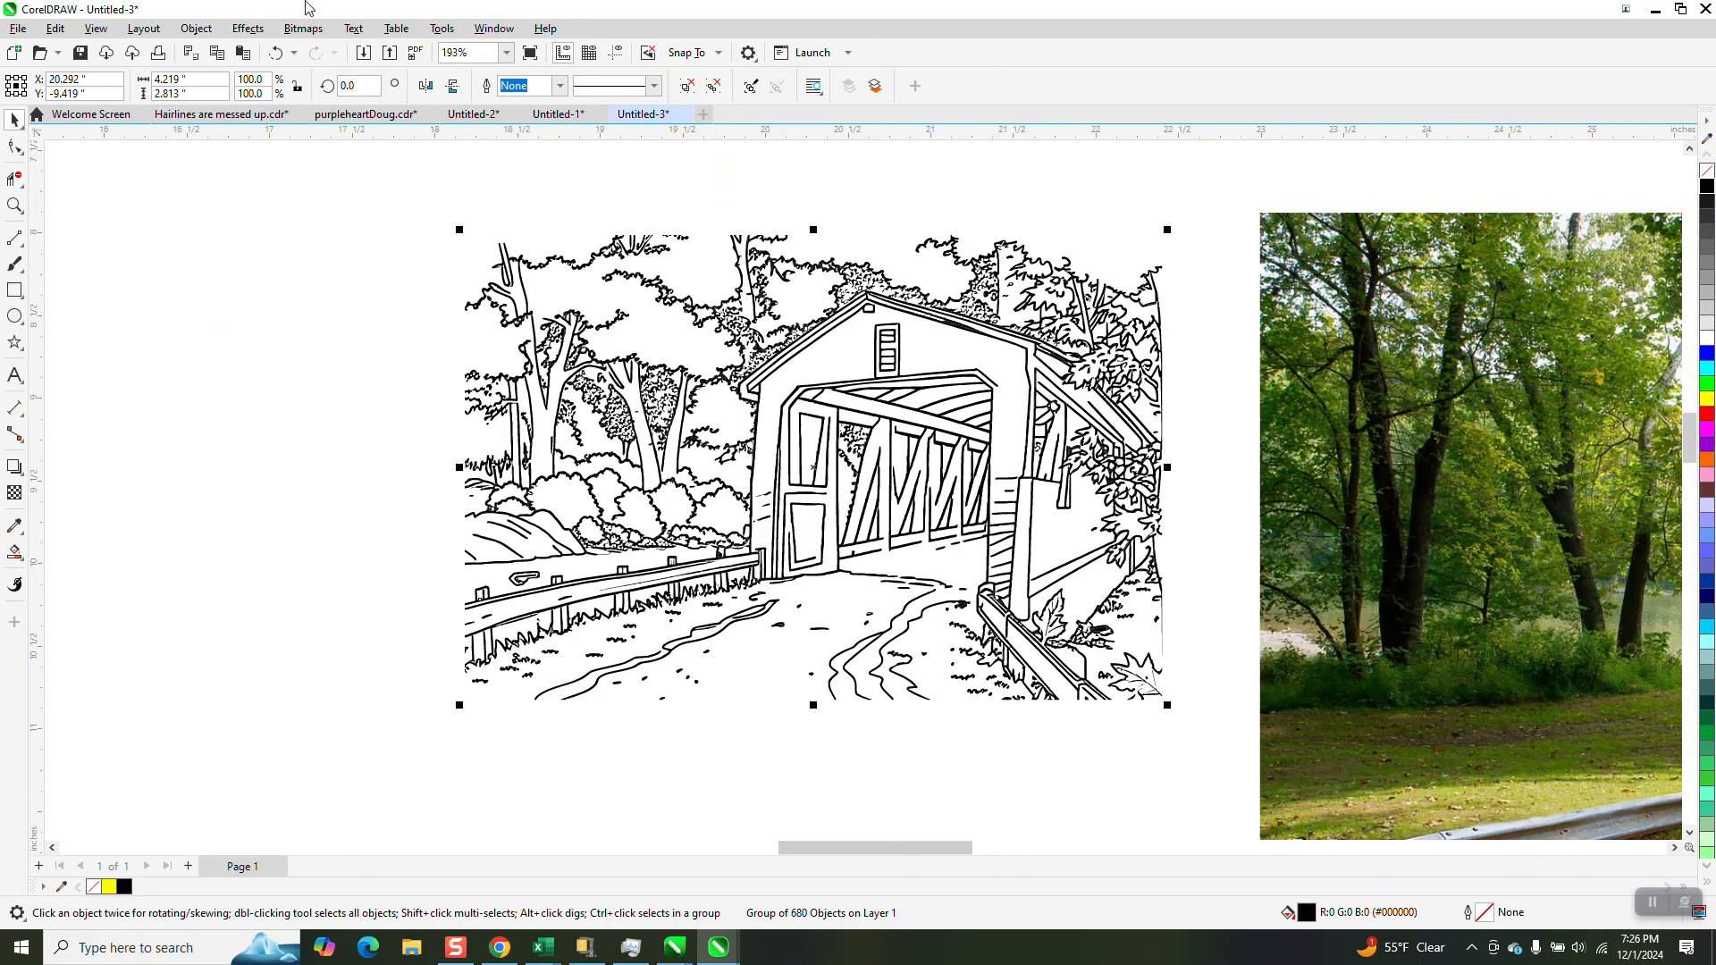
{"action": "left_click", "coordinate": [402, 256]}
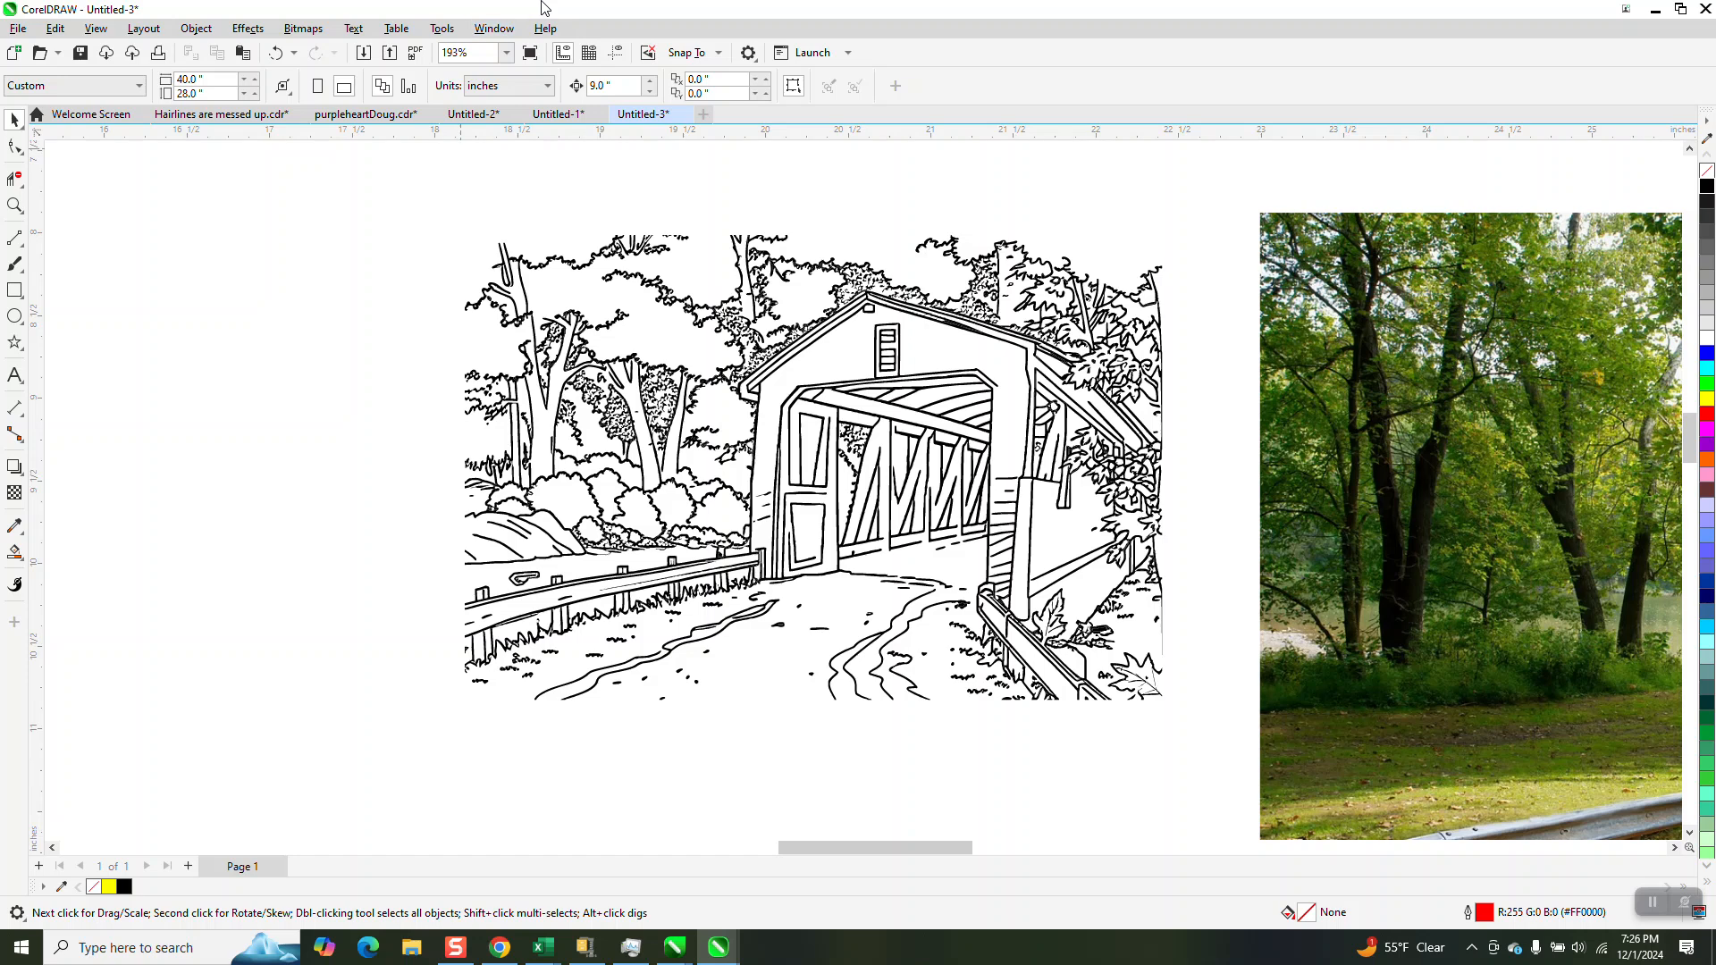